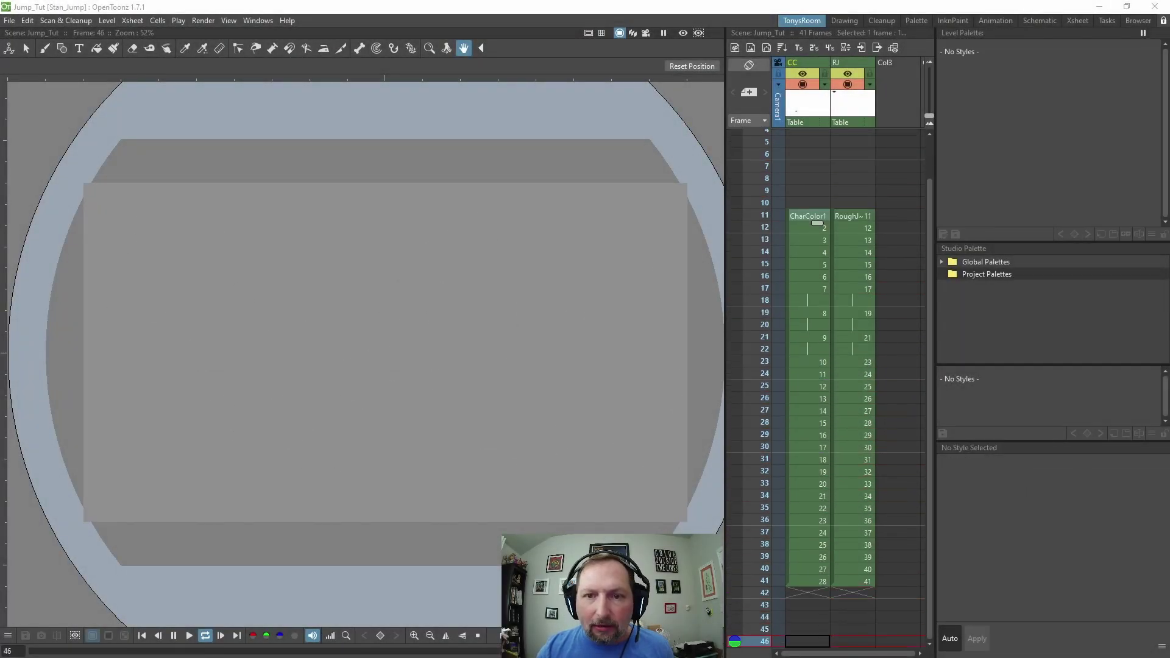
Delete the CC column holding the CharColor level from the Xsheet
click(918, 10)
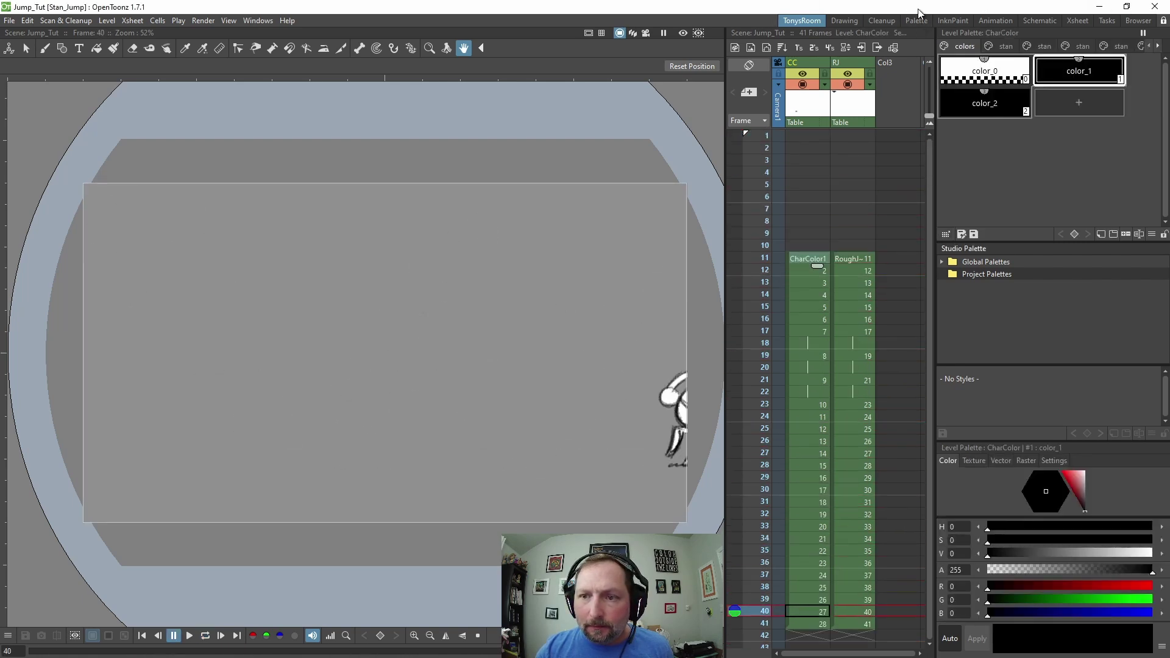
click(802, 261)
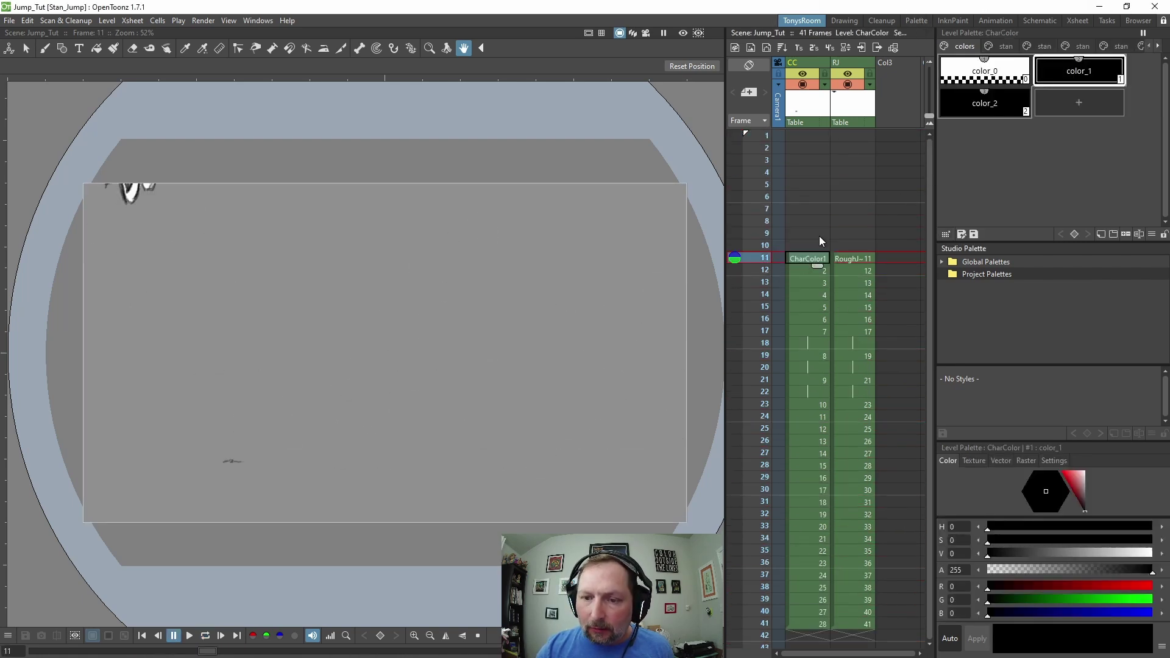
click(798, 61)
right_click(802, 63)
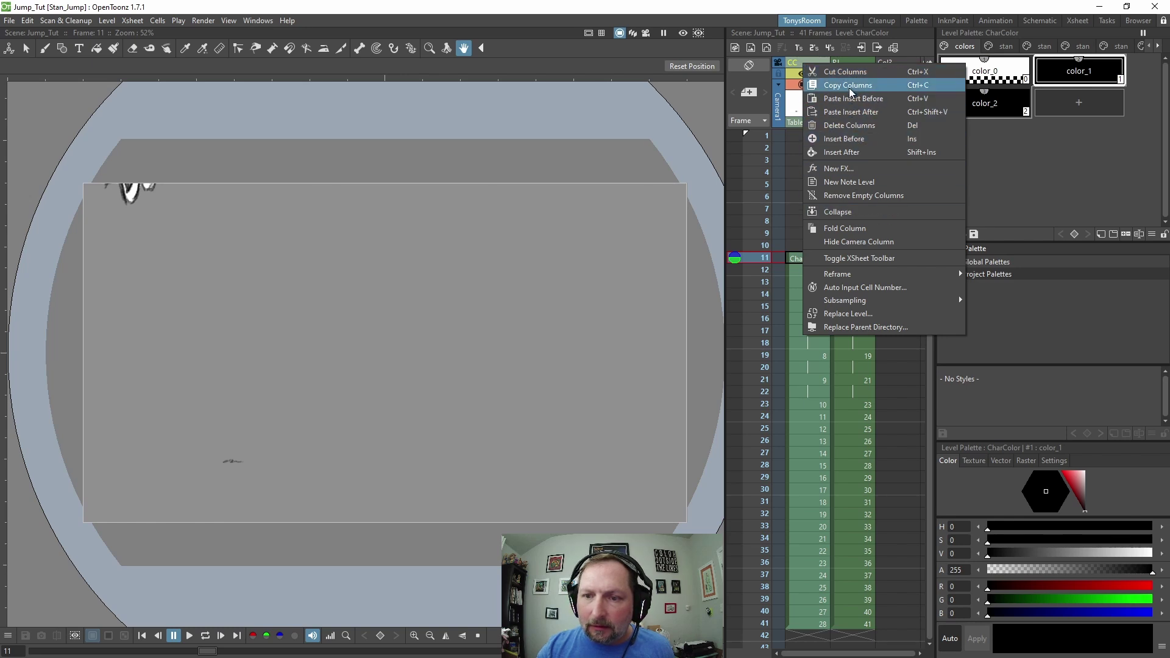
click(854, 127)
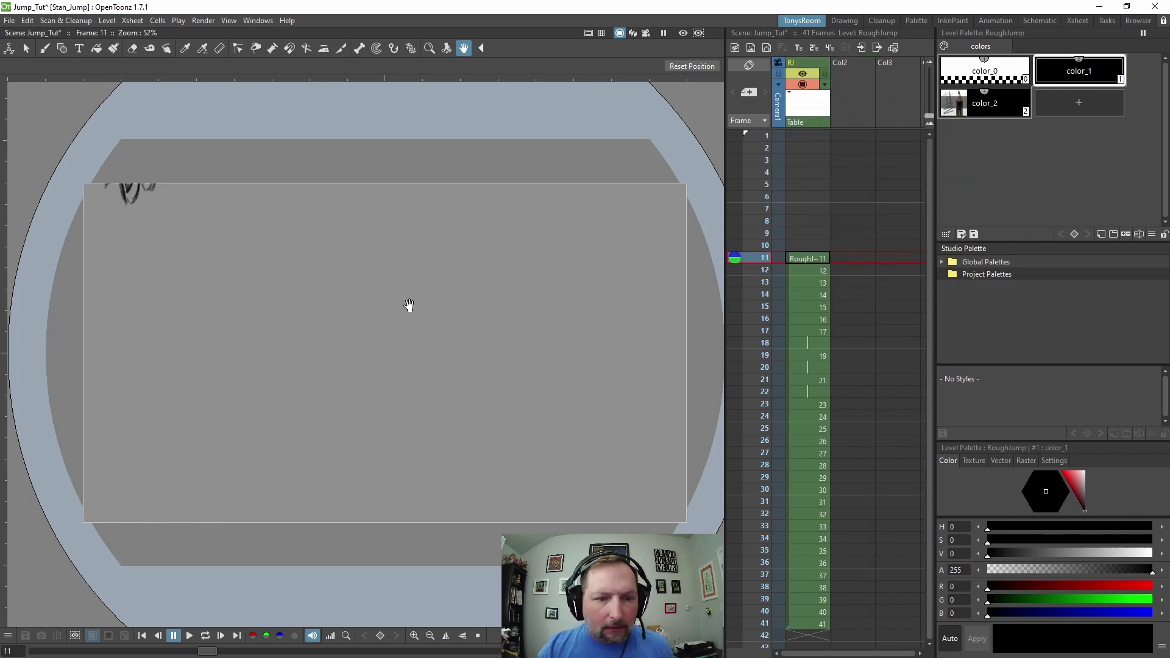
Play back the rough jump drawings in the RJ column between frames 11 and 41
click(794, 62)
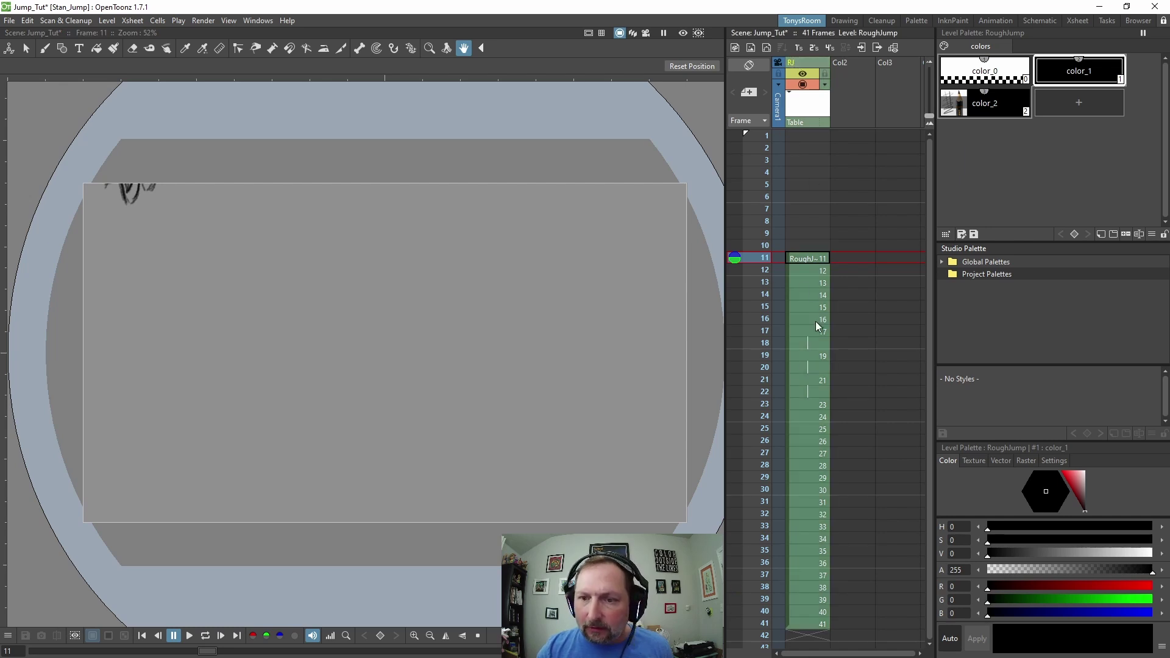
click(796, 257)
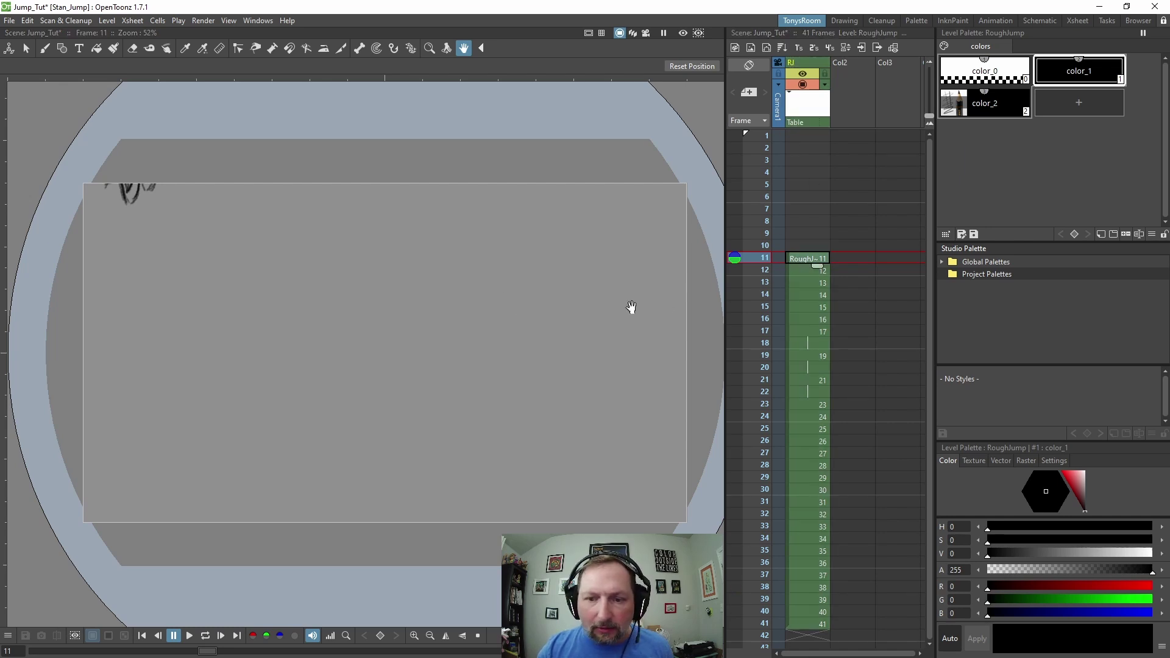
click(812, 623)
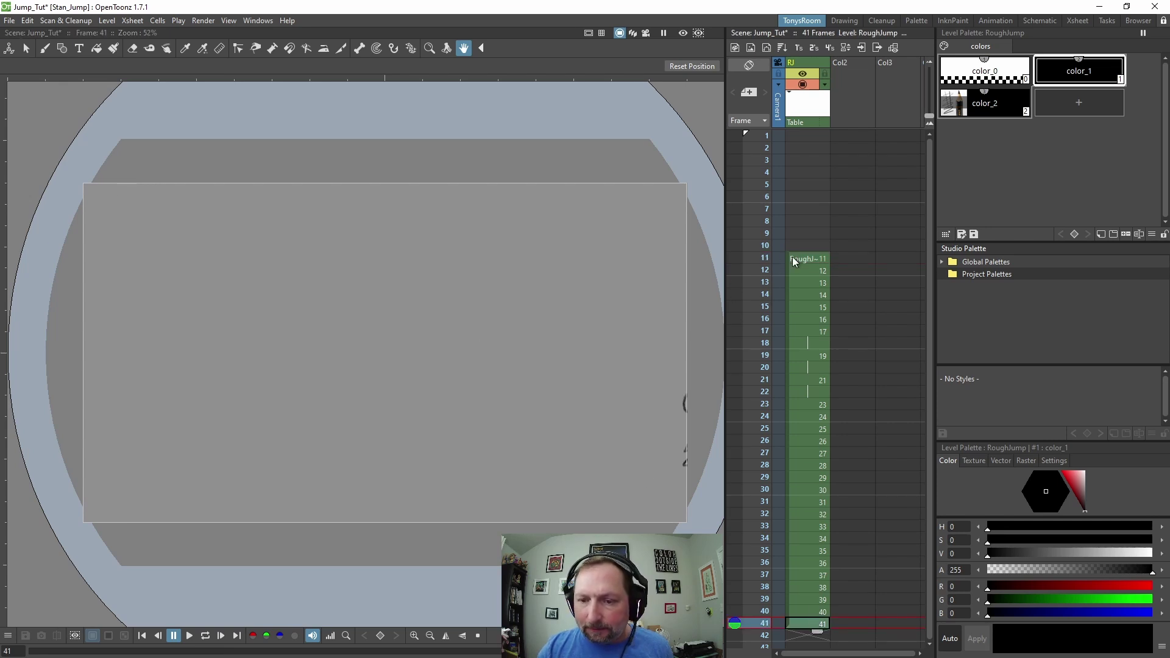
key(l)
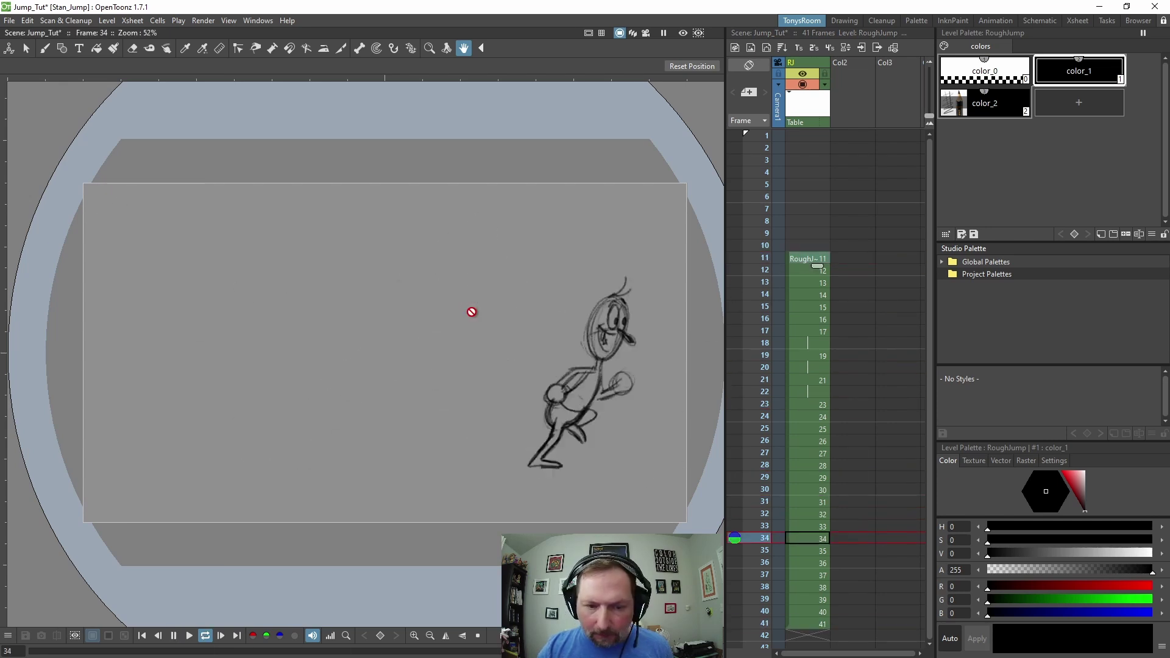
key(l)
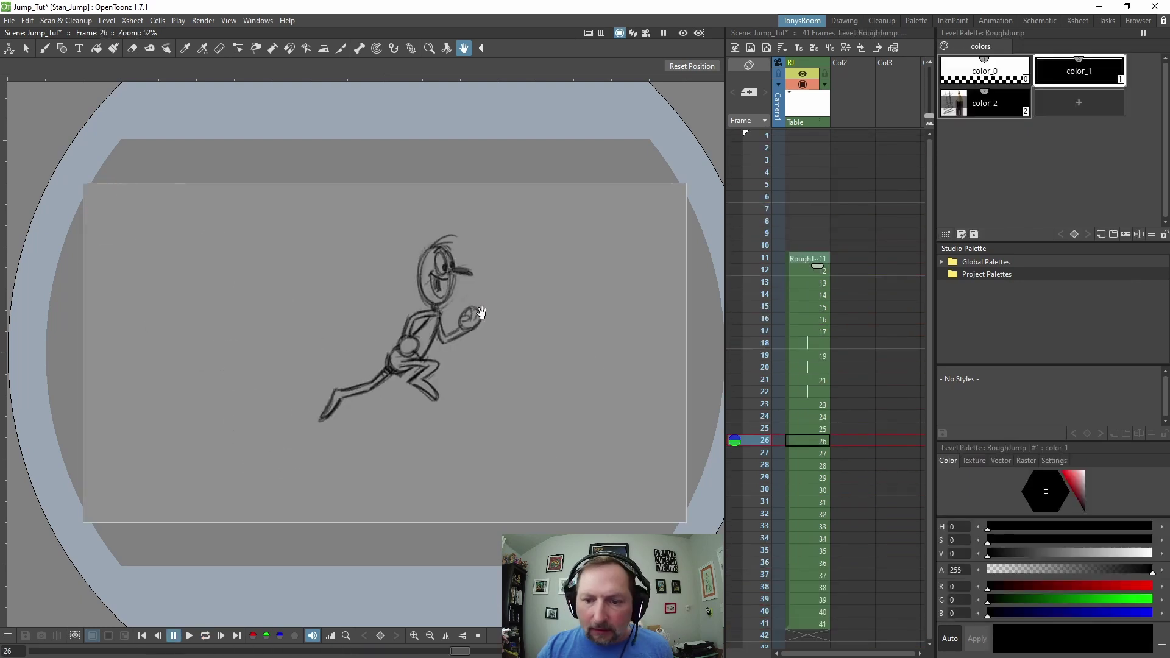
Reduce the RJ rough column's opacity to 25% and lock the column
click(800, 62)
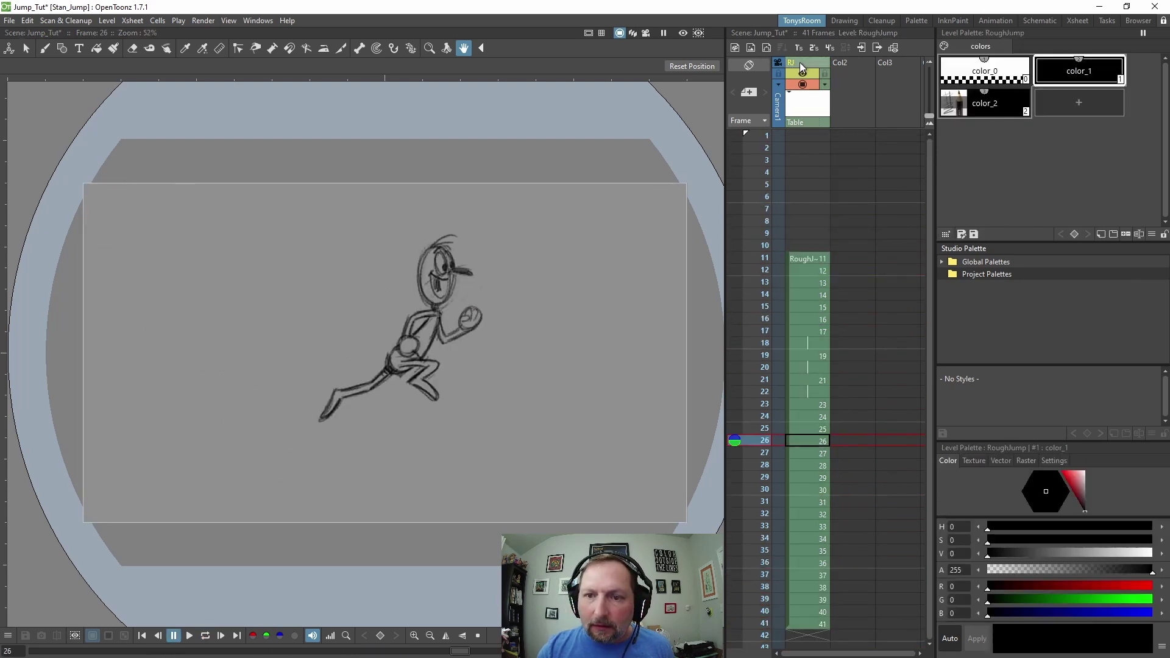
click(824, 85)
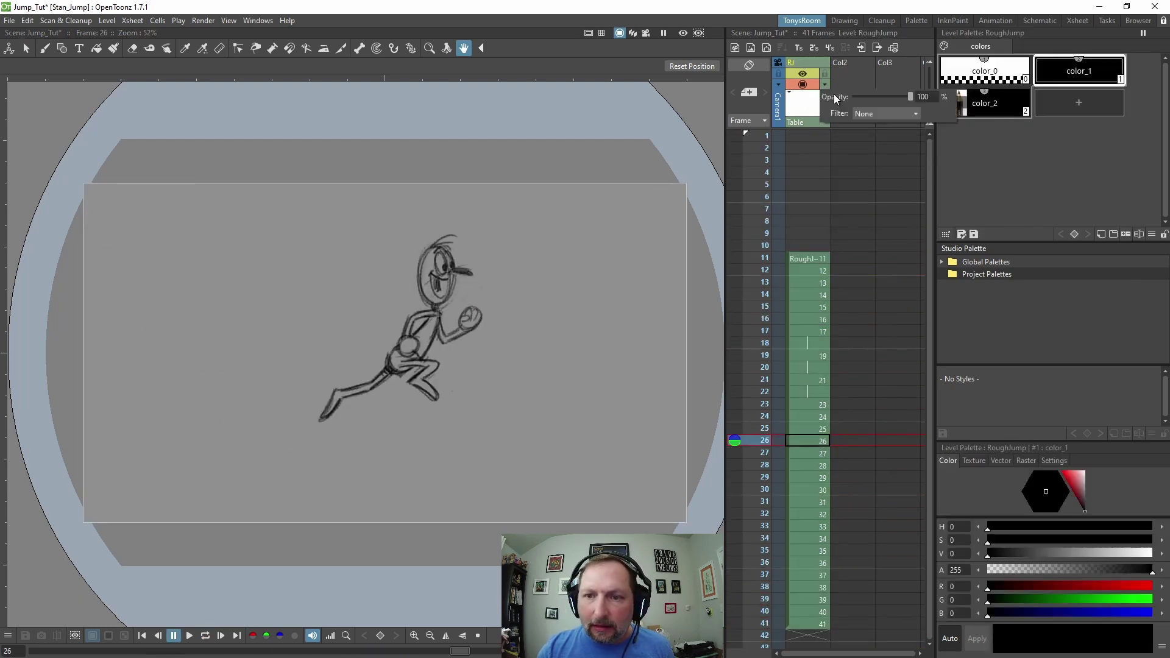
drag(885, 99, 867, 100)
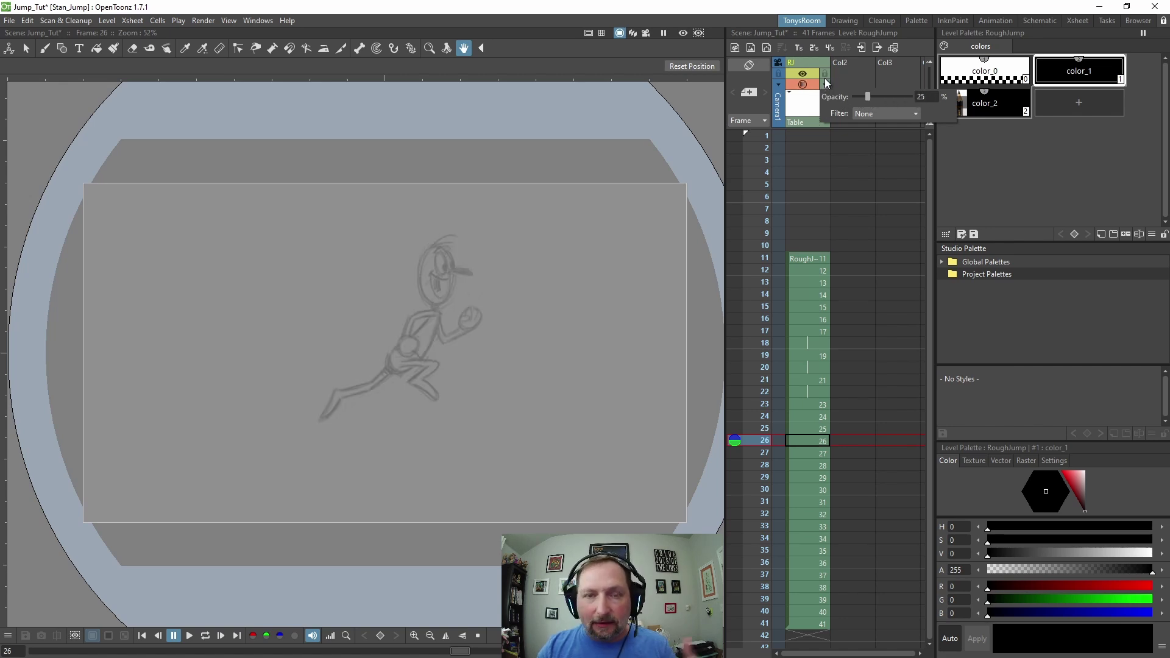
click(823, 73)
click(824, 73)
Create a Toonz Raster level named CharInk at frame 11 in the empty column beside the roughs
click(801, 293)
click(814, 260)
click(816, 294)
click(817, 260)
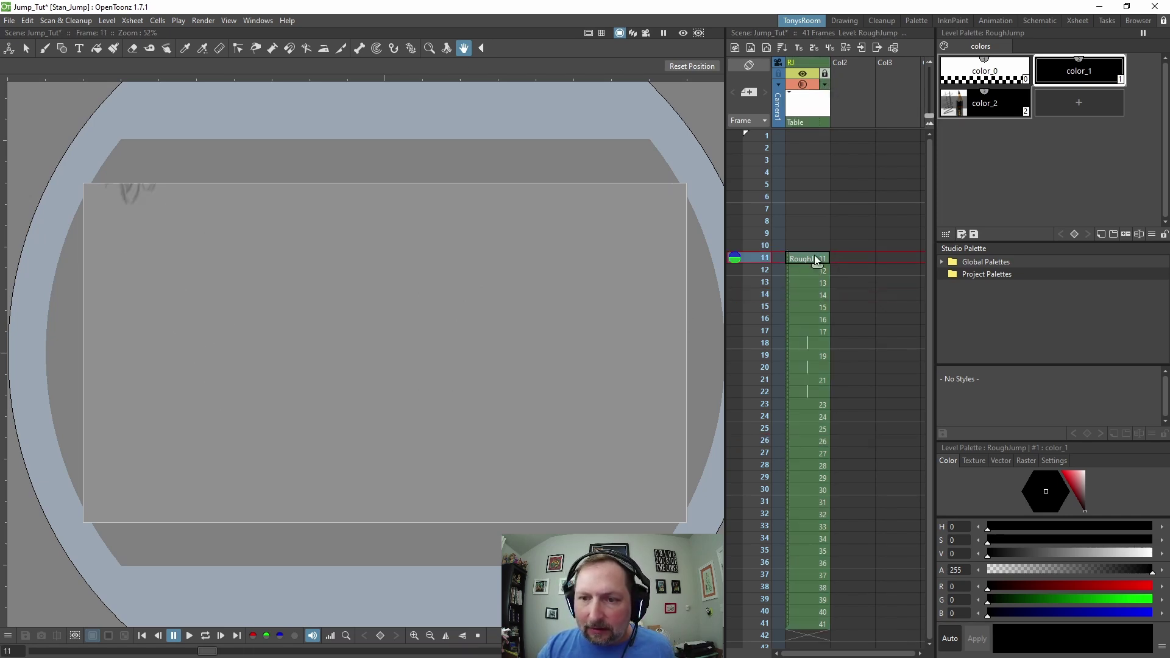
click(847, 64)
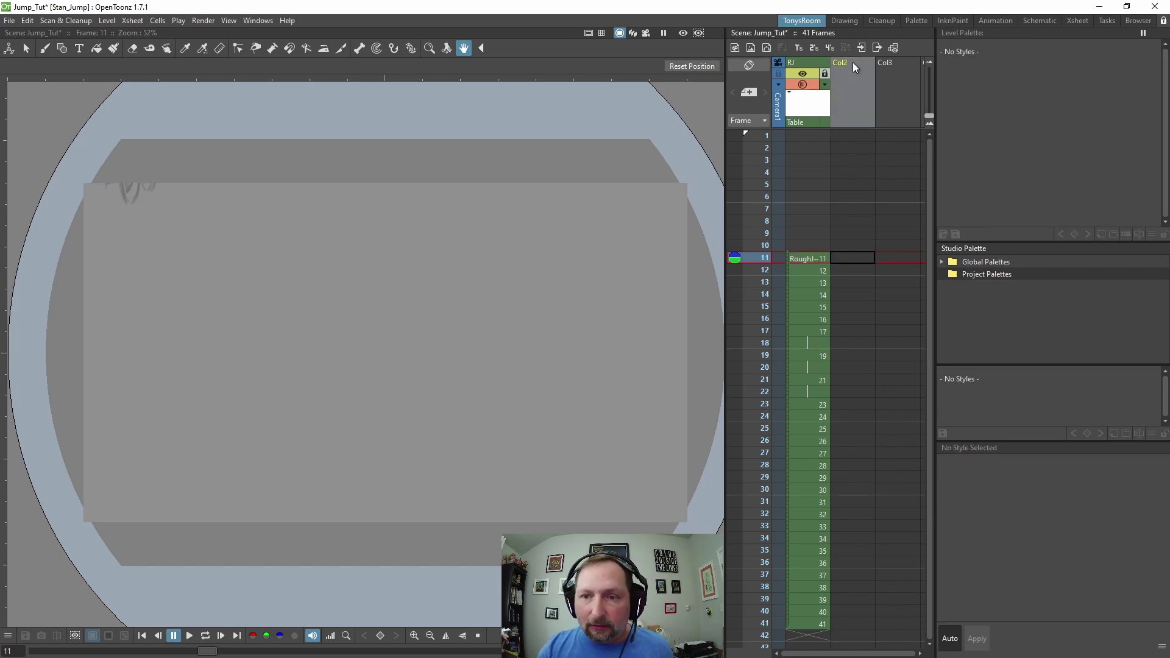
click(735, 48)
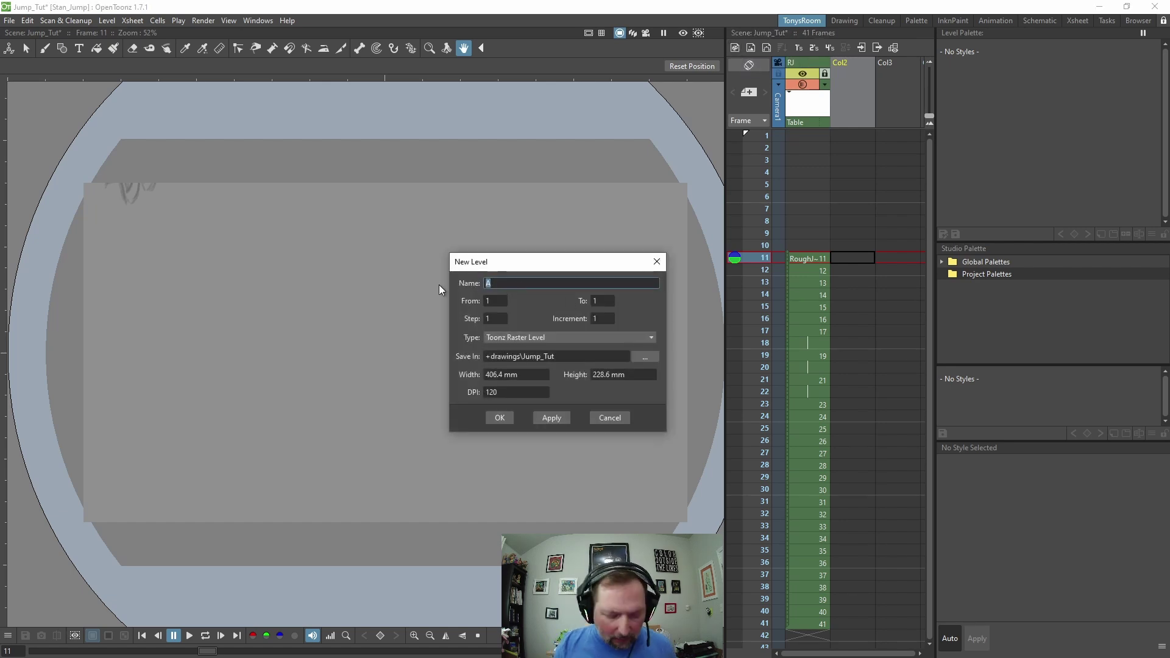
key(BackSpace)
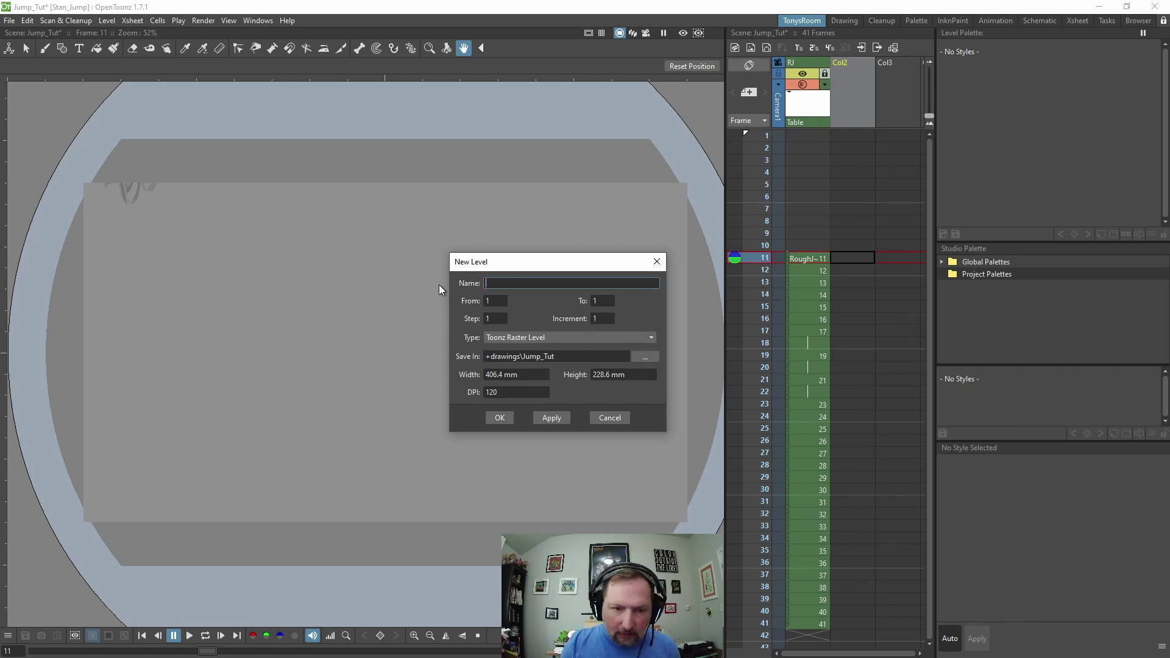
text(Char)
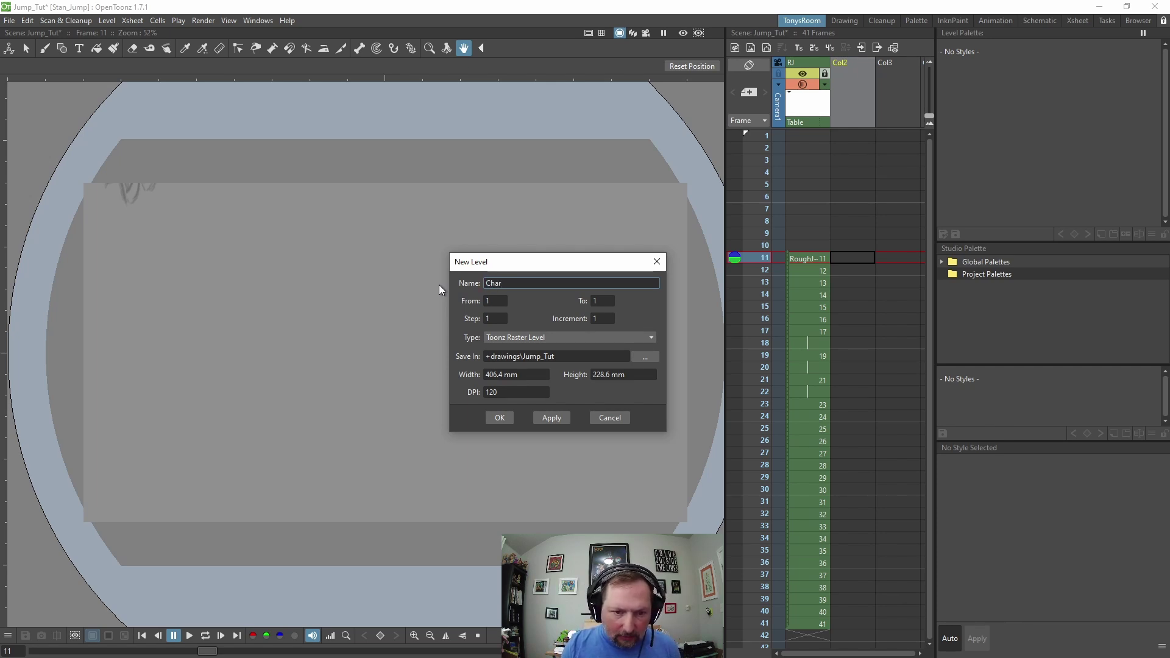
text(Ink)
key(Return)
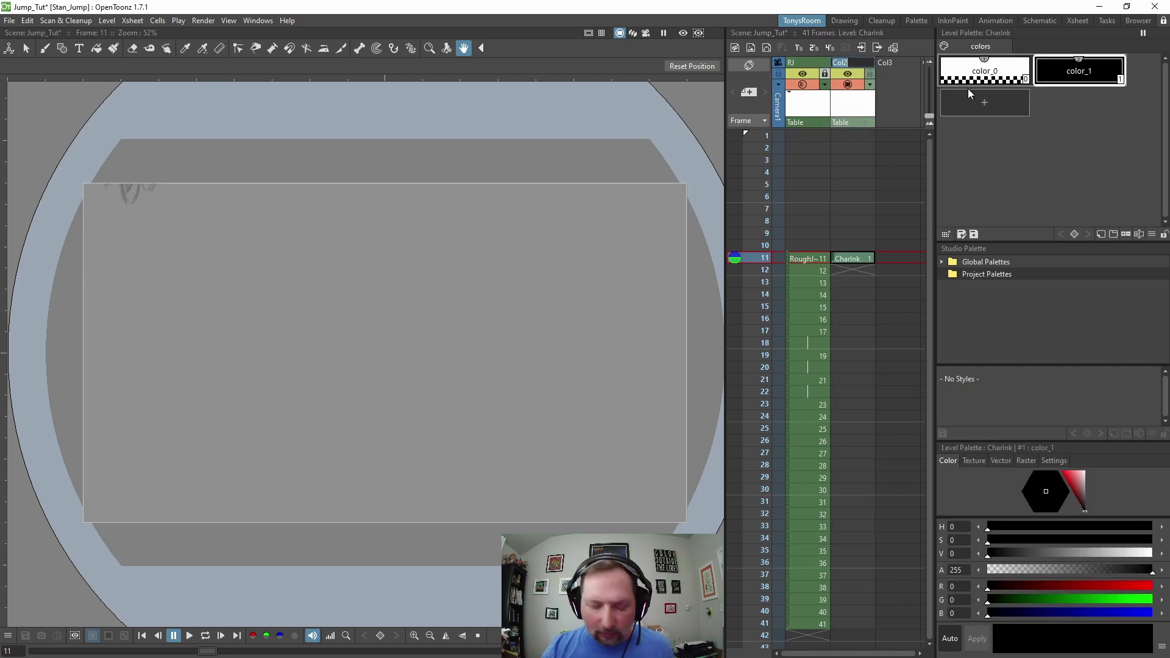
Rename the new level's column as CInk
text(C)
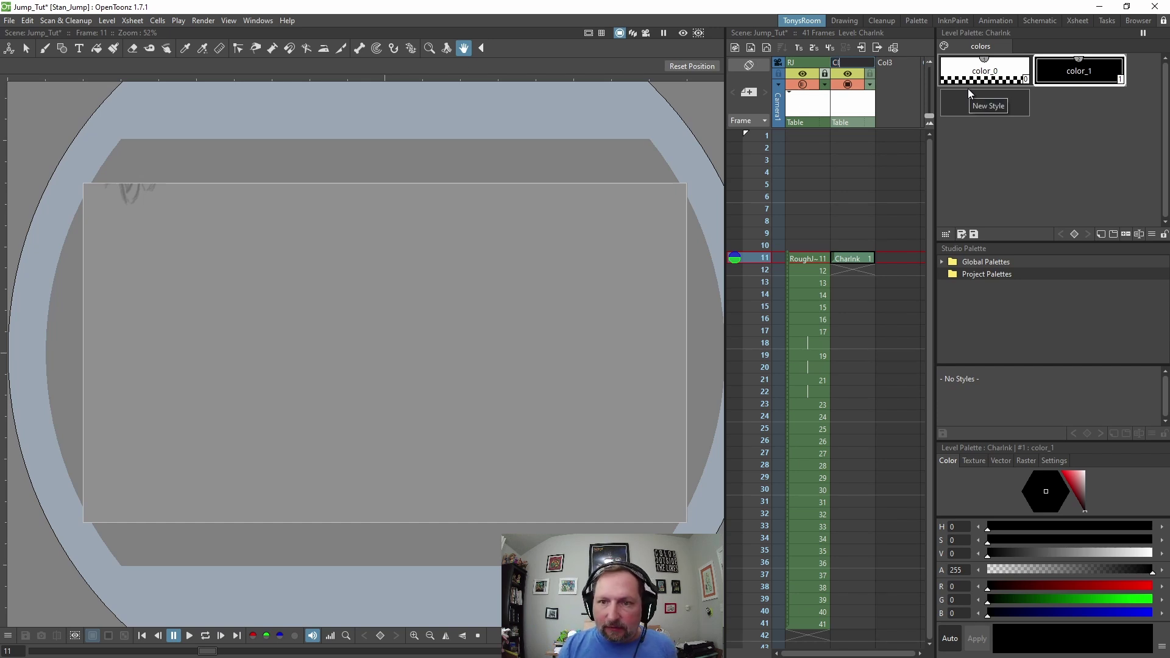
text(Ink)
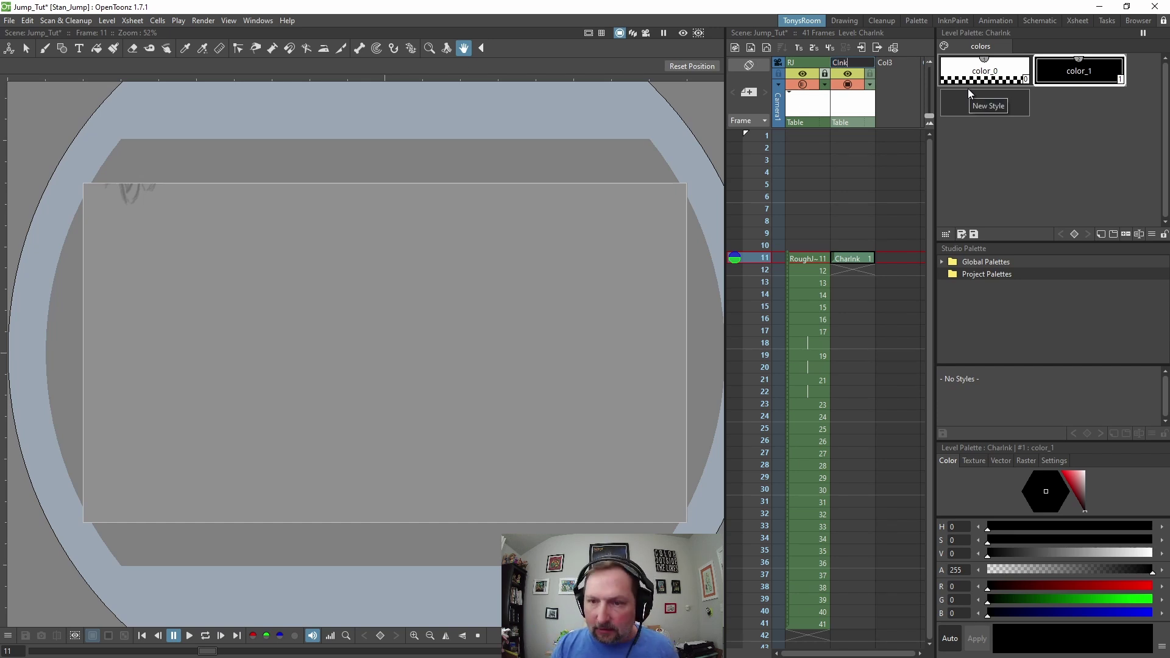
key(Return)
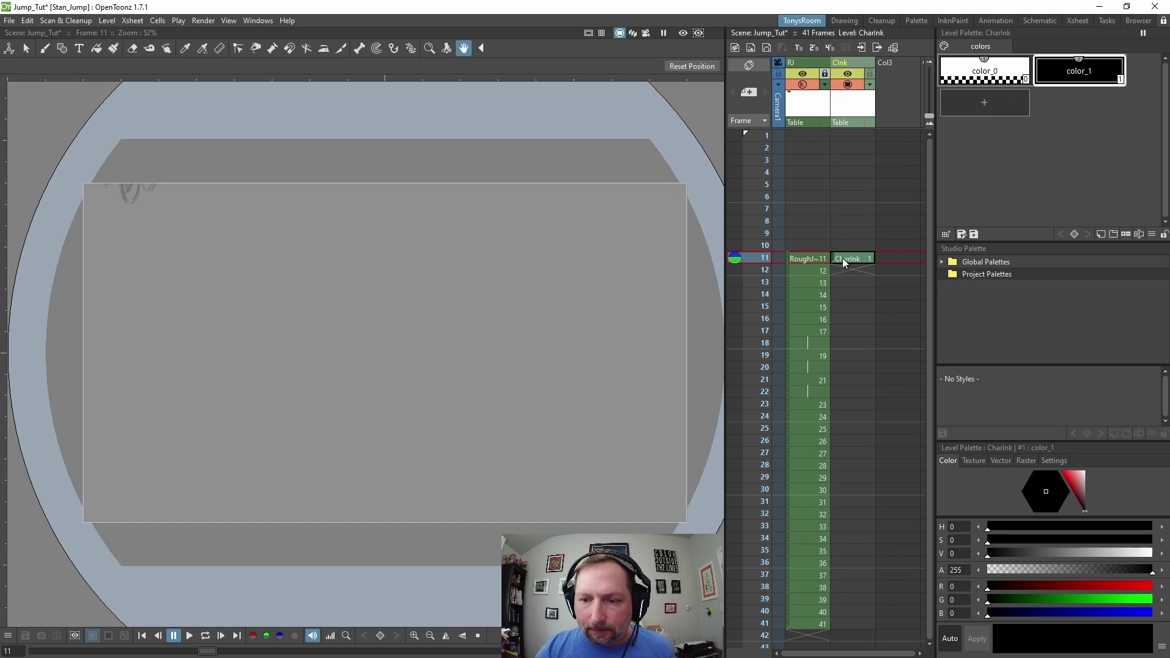
Step through the frames from 11 onward to find where the rough character is fully in the camera view
key(Down)
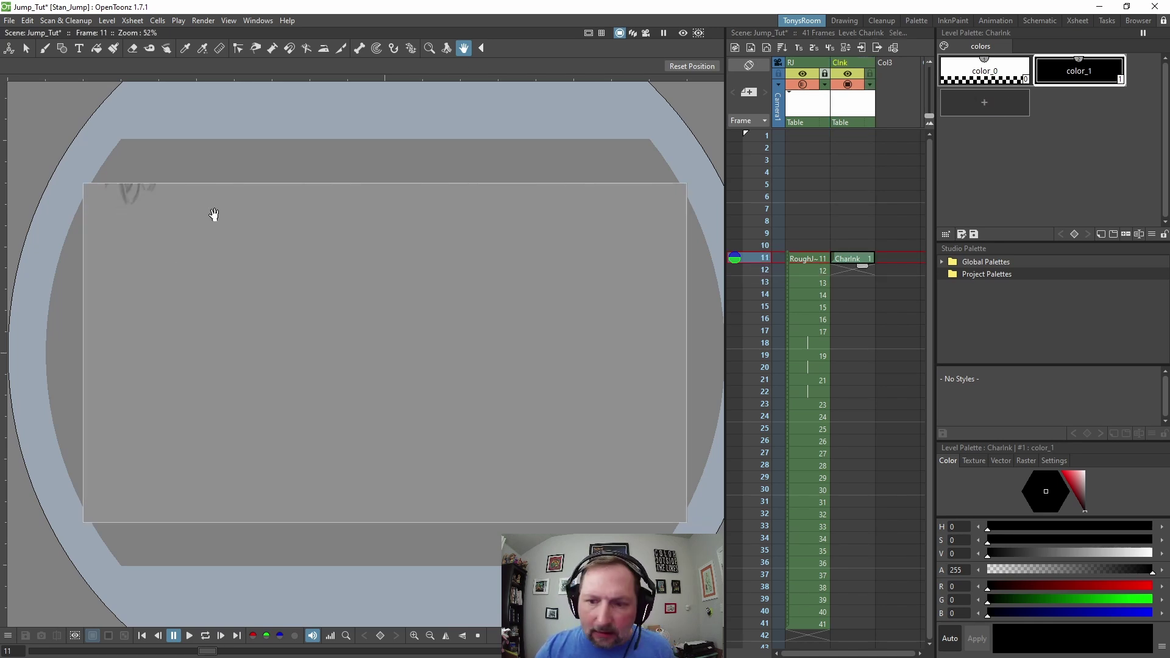
key(Down)
key(Up)
key(Up)
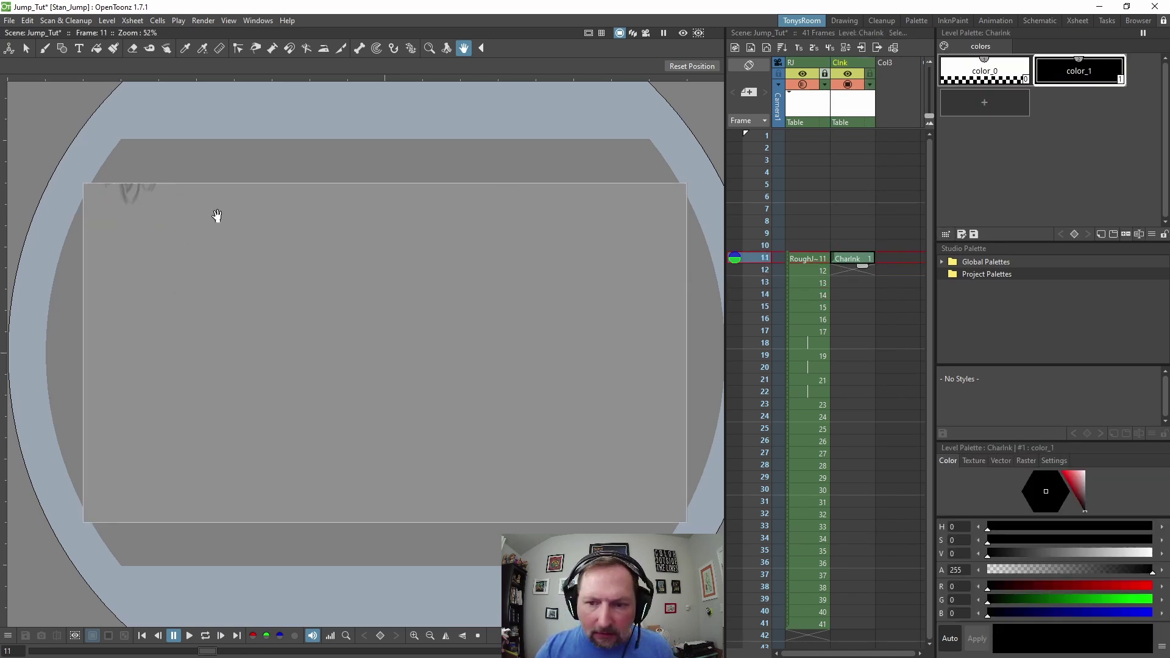
key(Down)
key(Down)
key(Down)
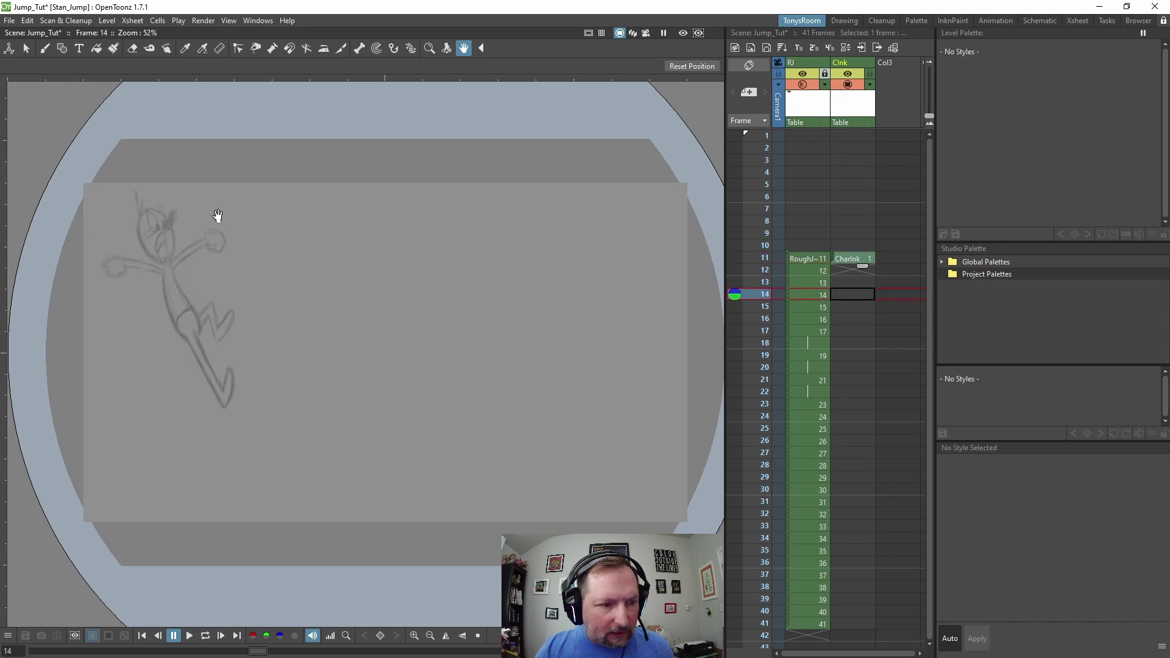
key(Down)
key(Up)
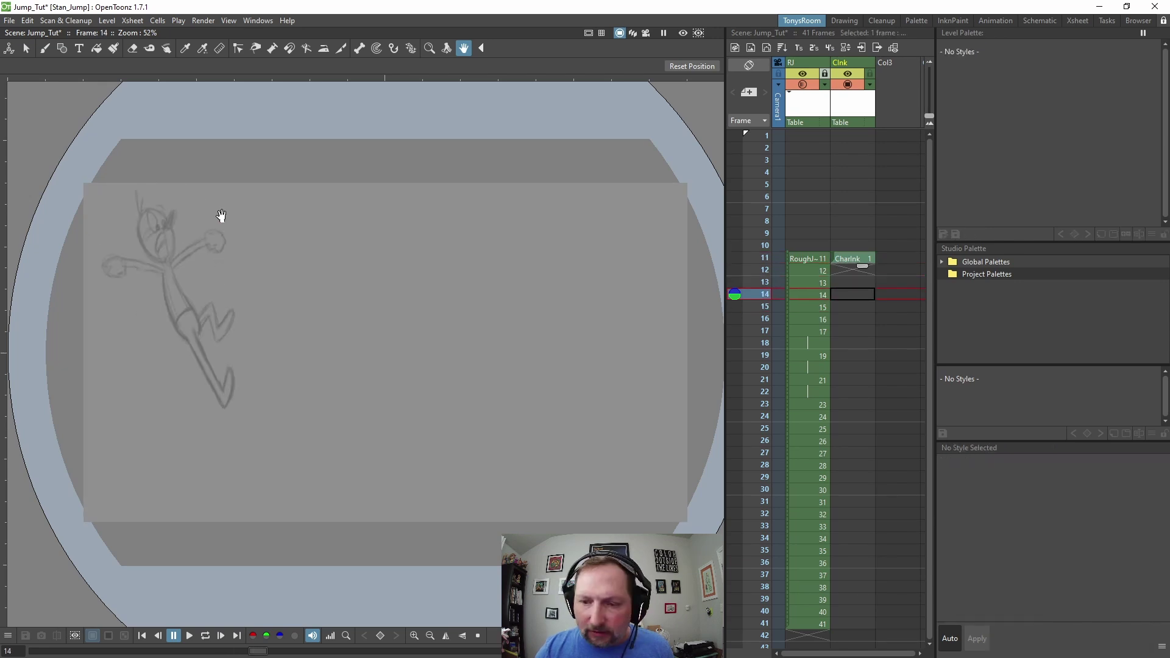
key(Up)
key(Down)
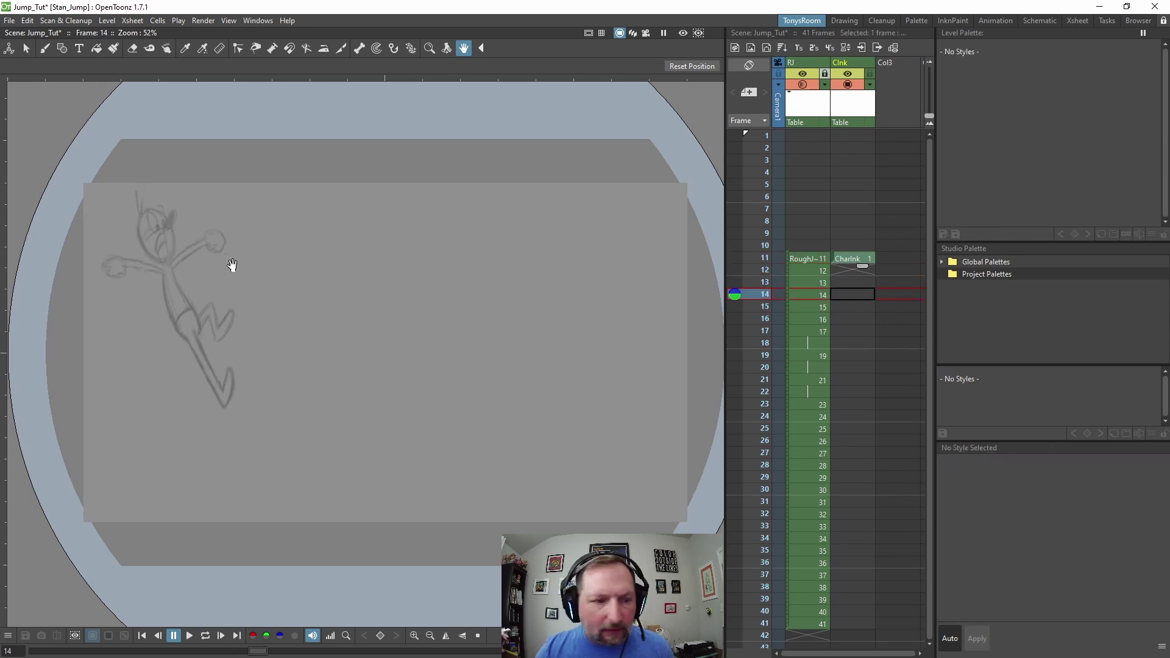
Move the CharInk drawing in the CInk column from frame 11 to frame 14
scroll(228, 265, up, 1)
drag(227, 266, 334, 284)
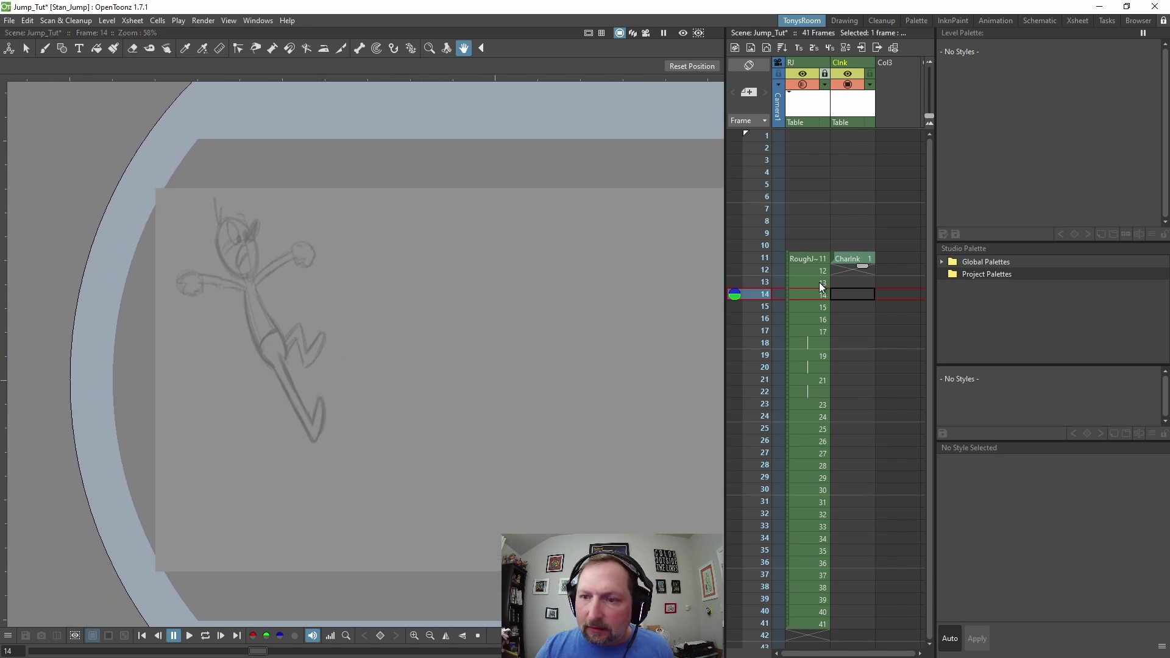
scroll(658, 275, up, 1)
drag(554, 286, 585, 287)
click(847, 260)
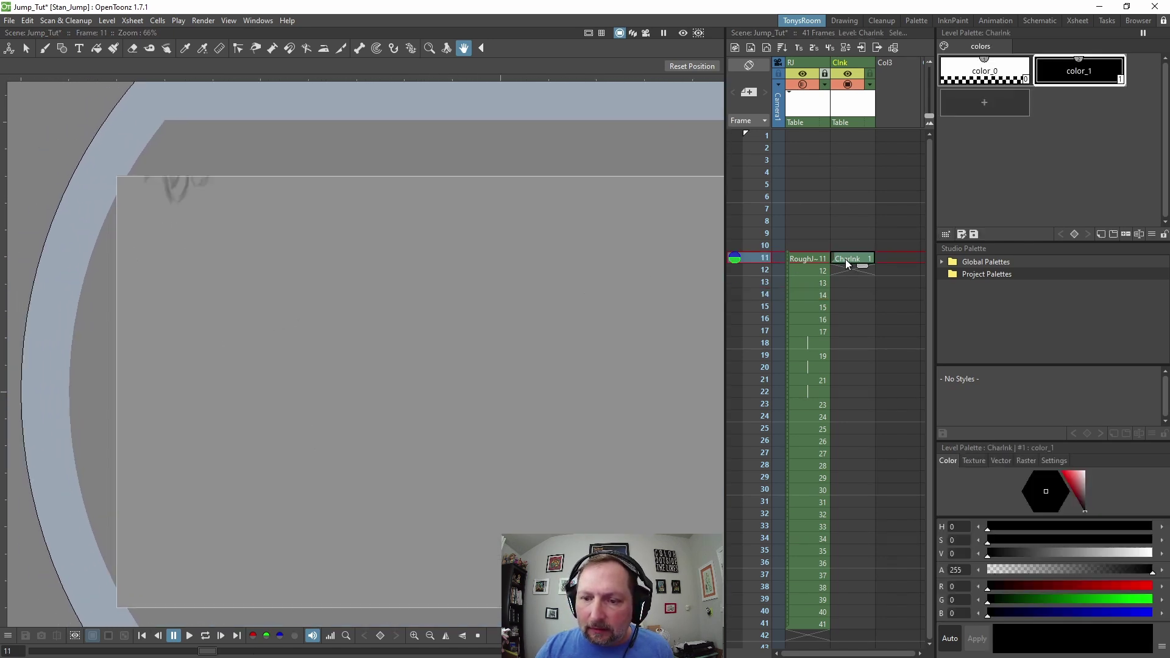
drag(835, 262, 836, 294)
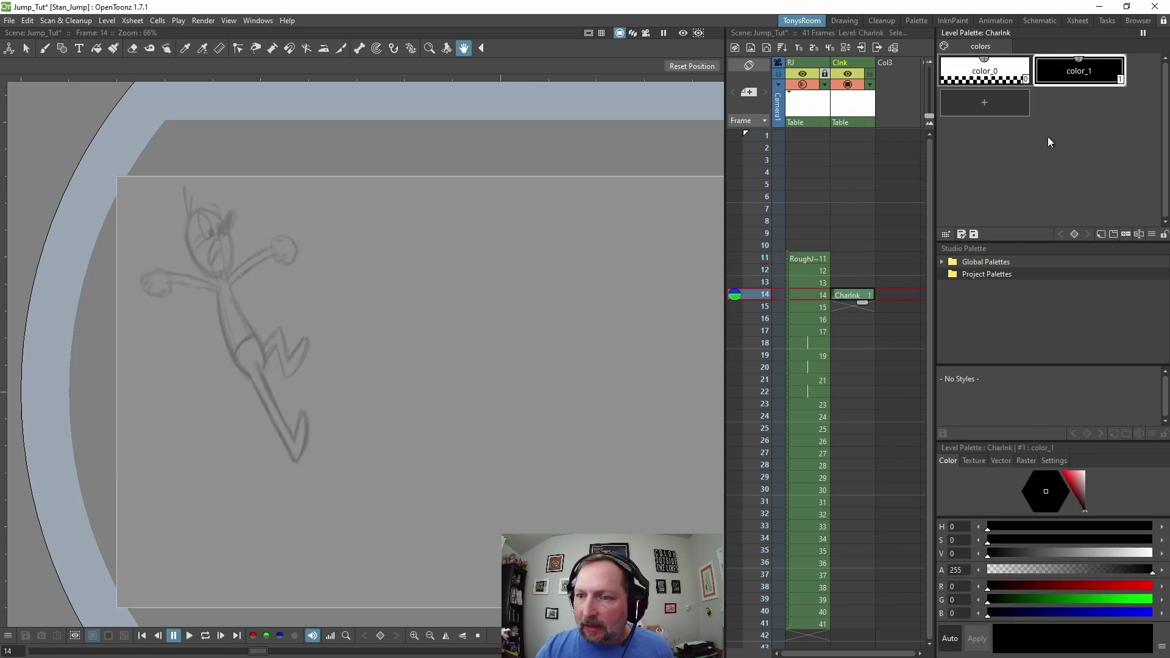
Assign the kabura raster brush to the color_1 style of the CharInk palette
click(1081, 75)
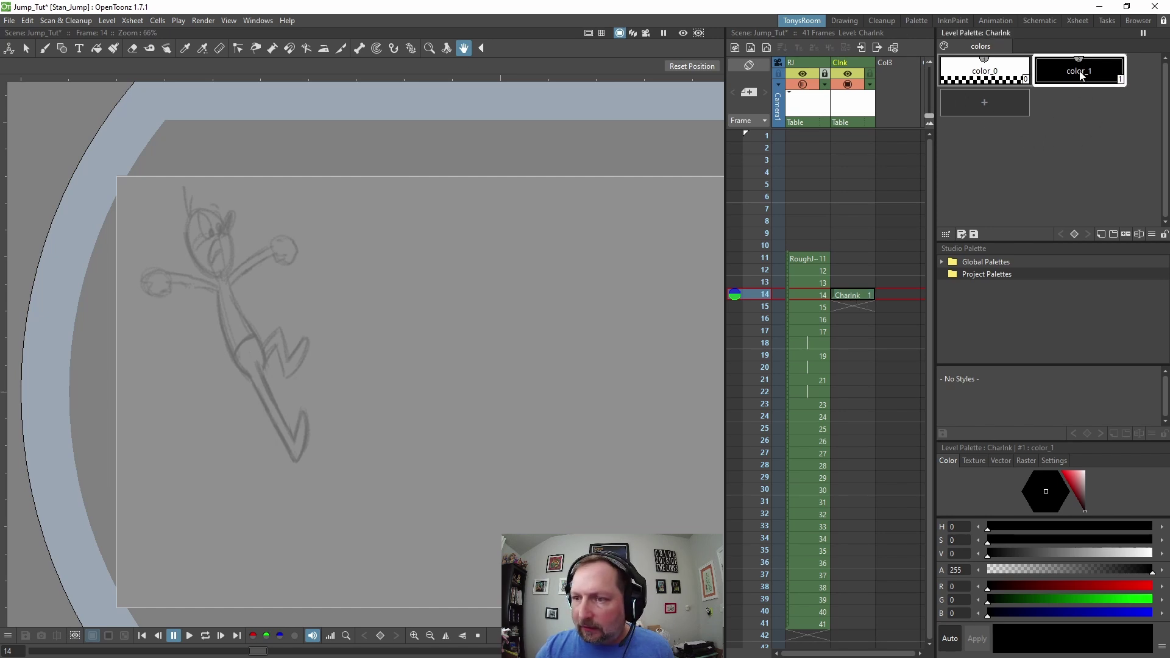
click(1024, 461)
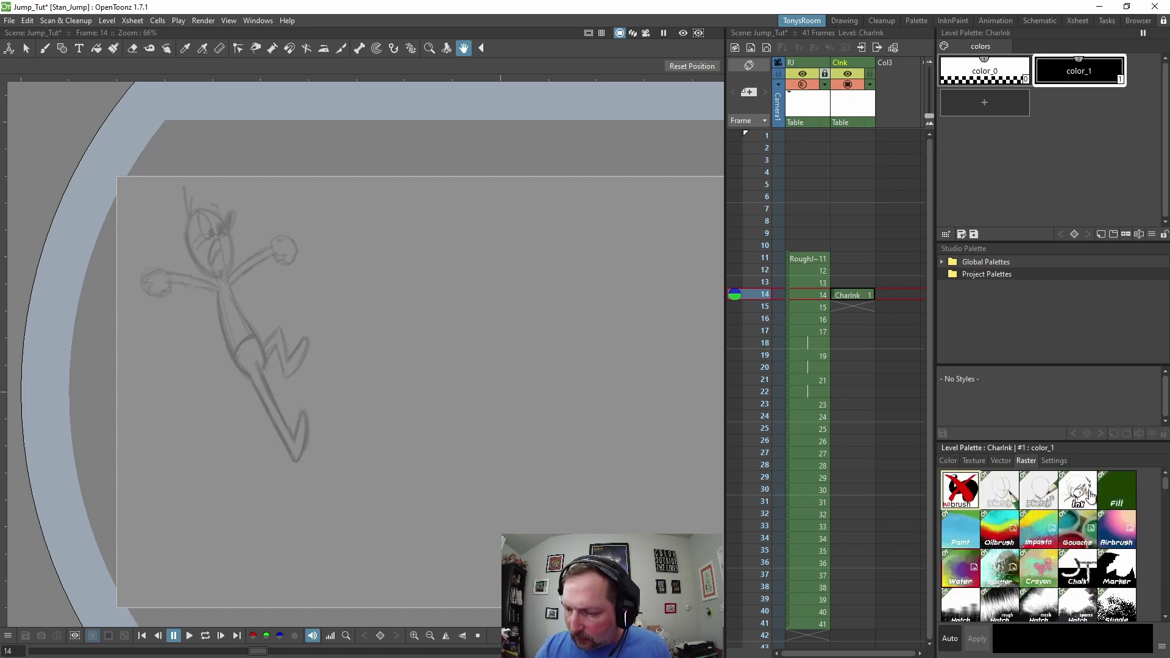
scroll(1049, 517, down, 5)
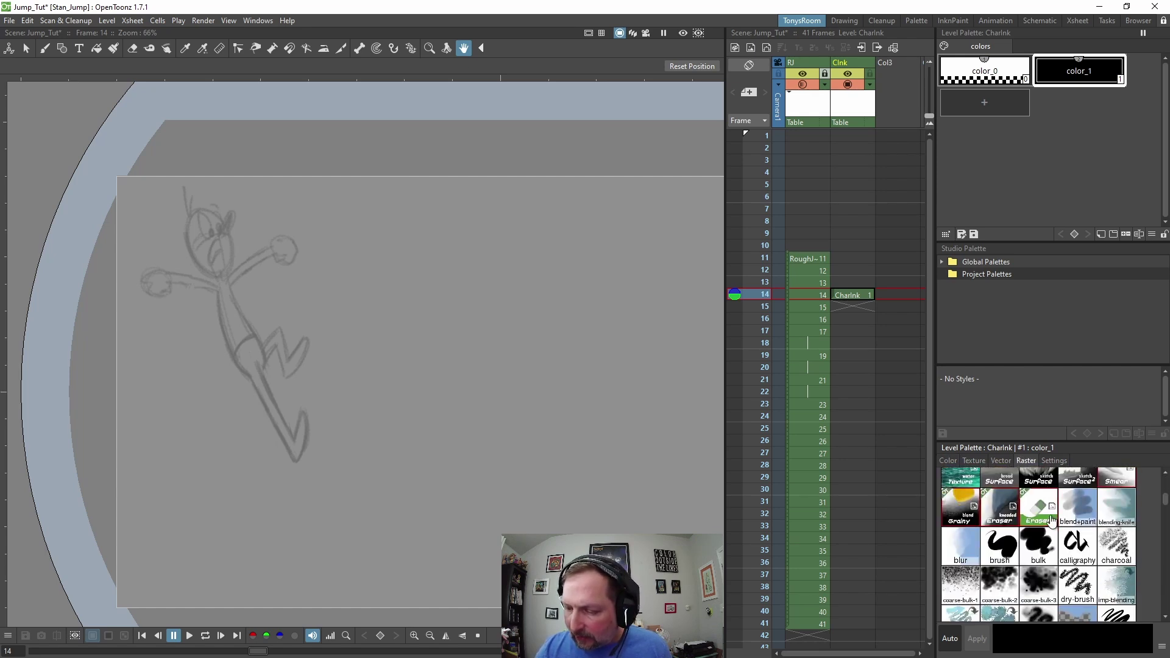
scroll(1050, 519, down, 3)
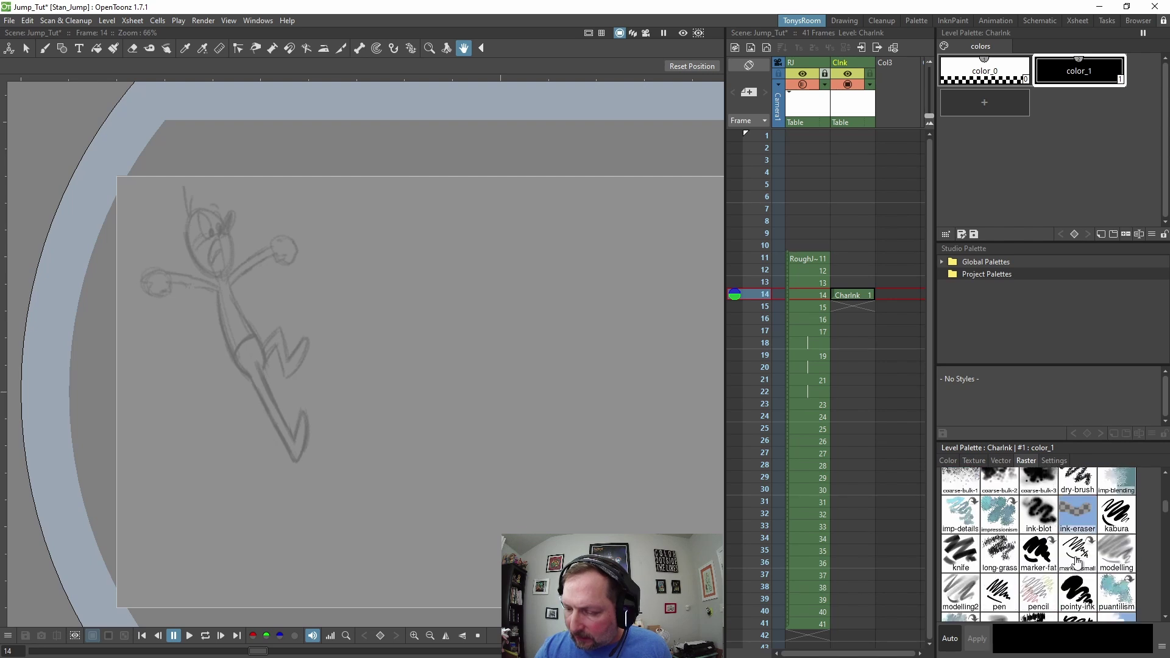
click(1117, 522)
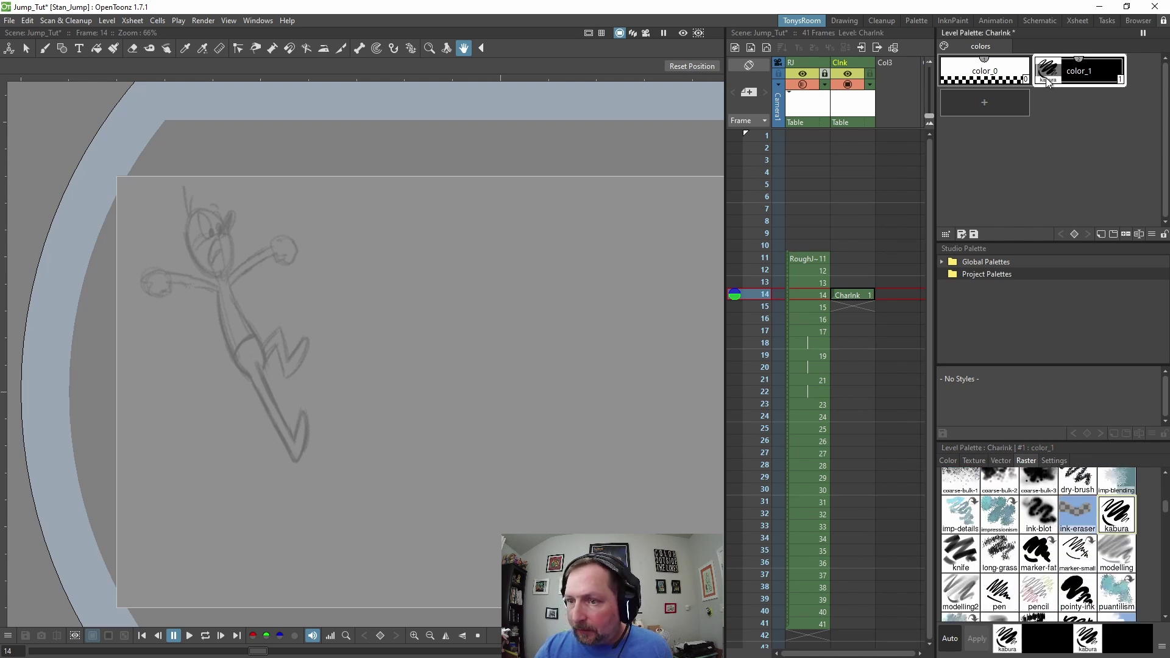
scroll(234, 393, up, 1)
drag(235, 393, 396, 418)
scroll(399, 402, up, 1)
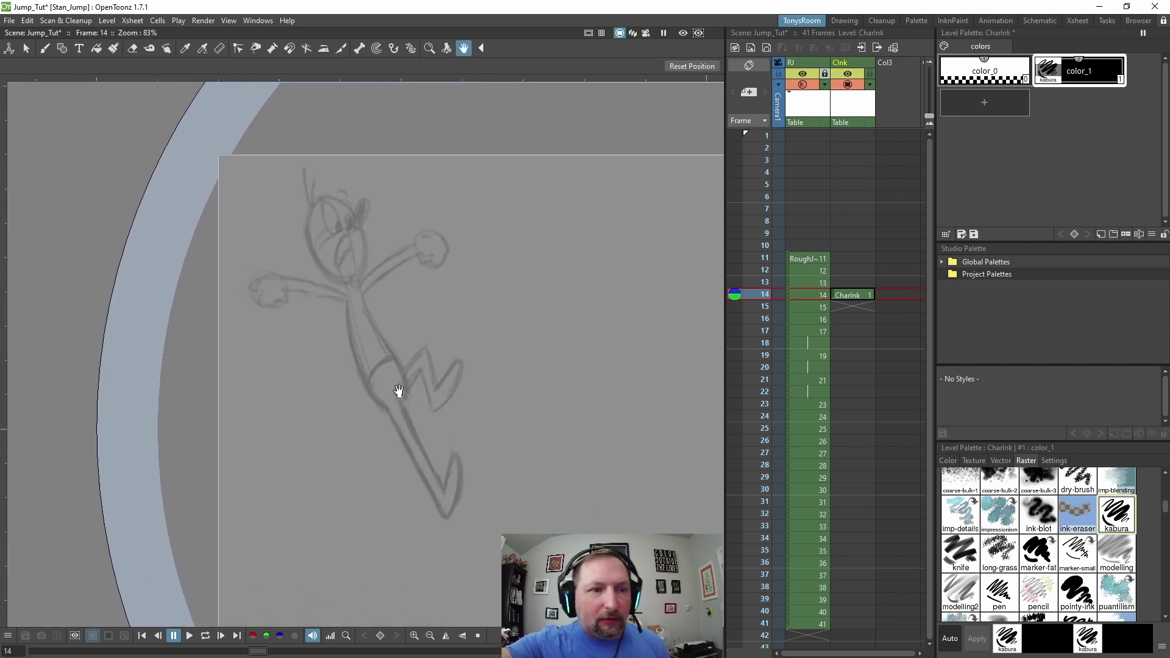
Activate the Brush, test strokes at size 0.5 along the torso on frame 14, turn pressure sensitivity off, and undo the strokes
click(947, 461)
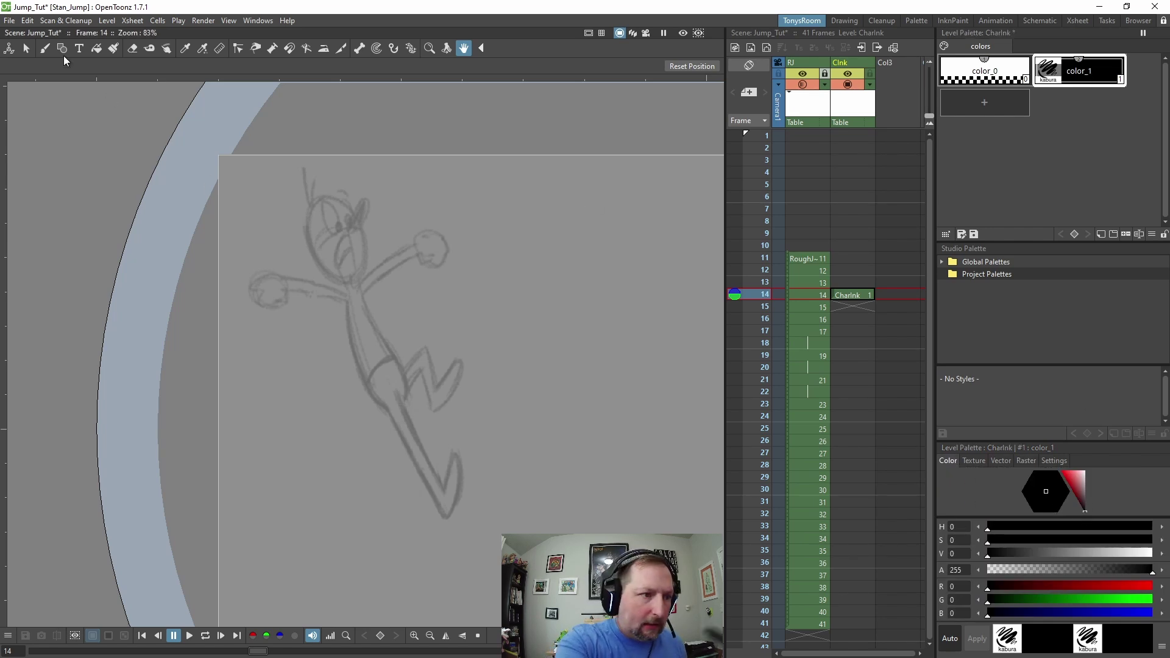
click(45, 48)
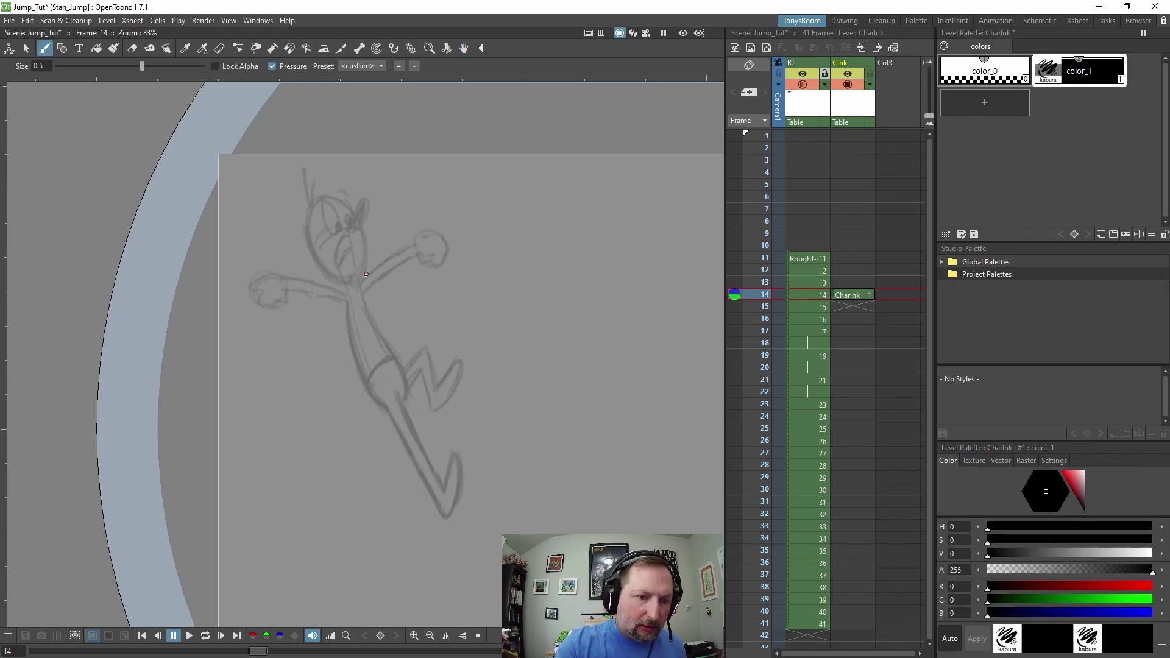
drag(372, 297, 406, 368)
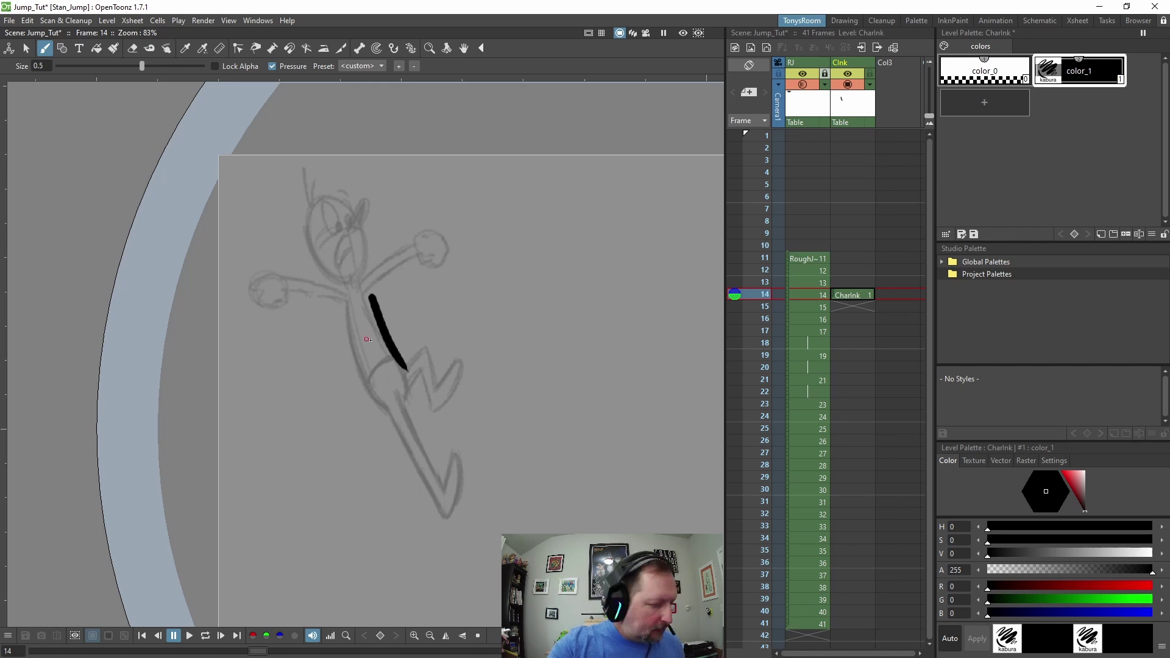
key(ctrl+z)
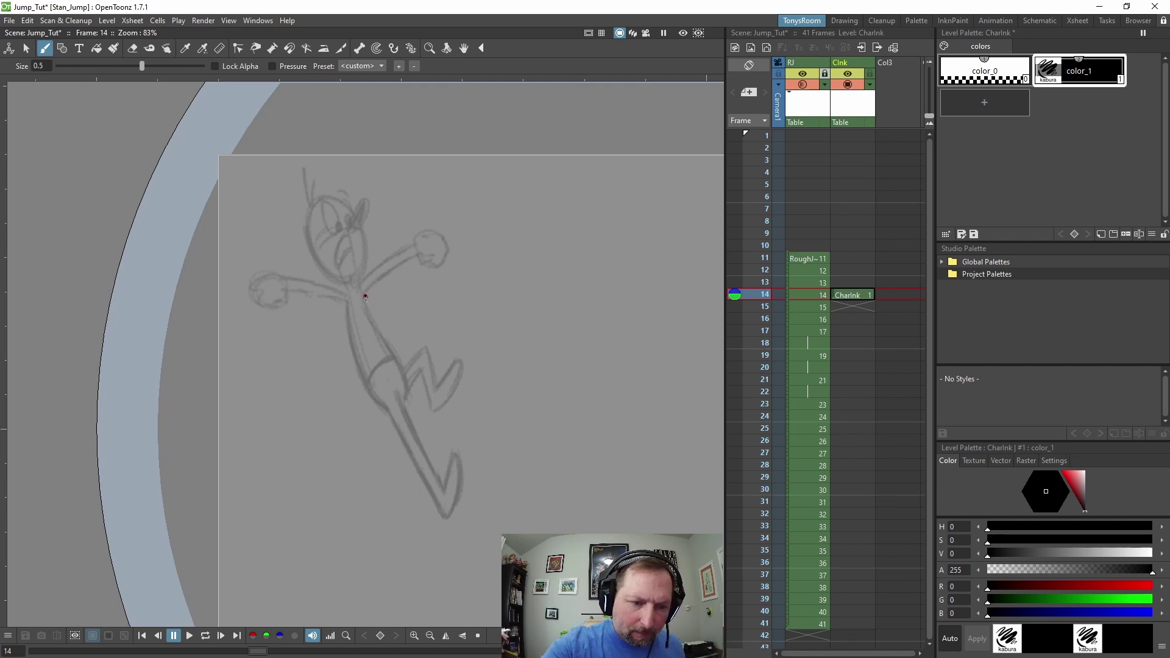
drag(365, 296, 397, 357)
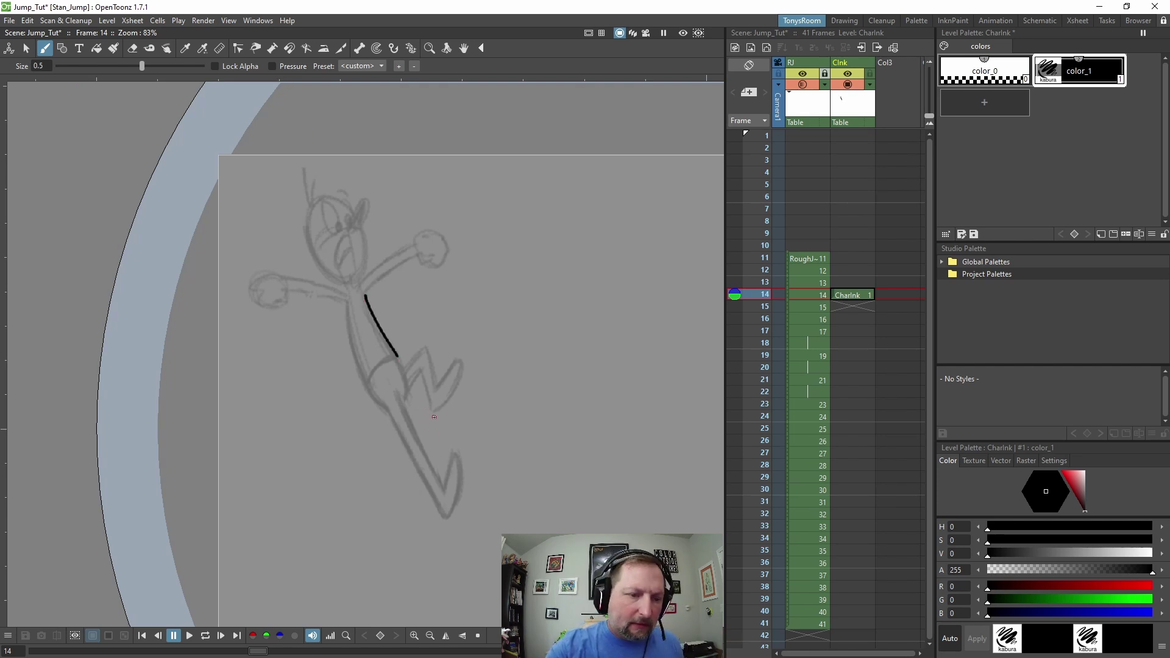
key(ctrl+z)
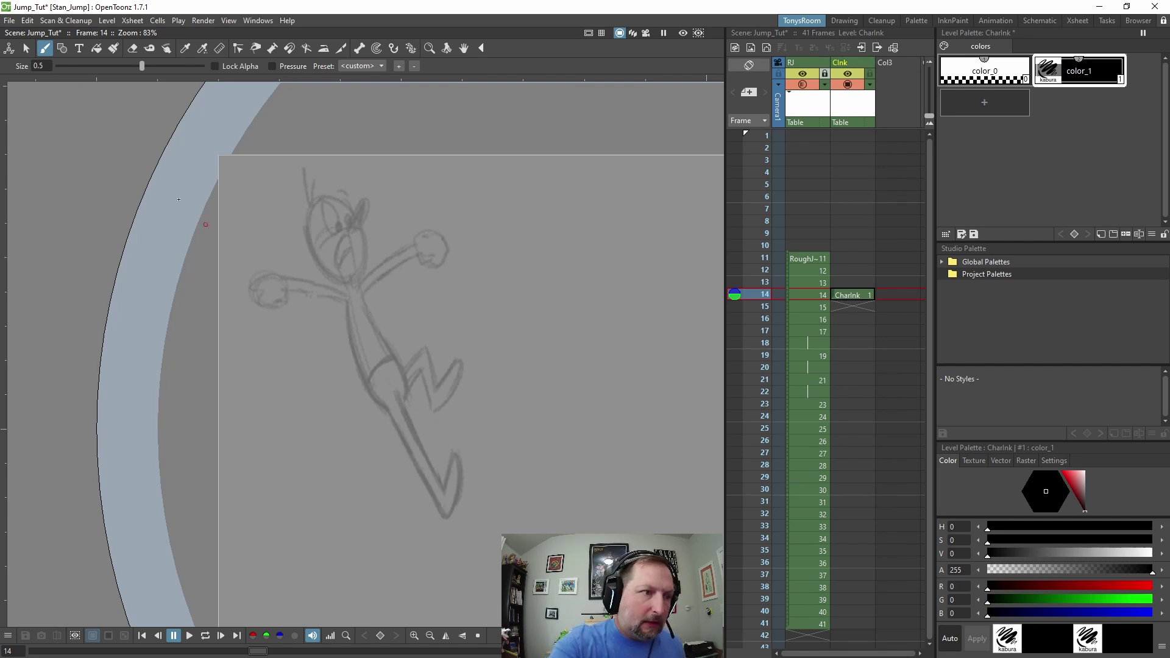
Set the brush size to 0.1 and test a stroke along the character's torso, undoing it
click(47, 65)
text(0.1)
key(Return)
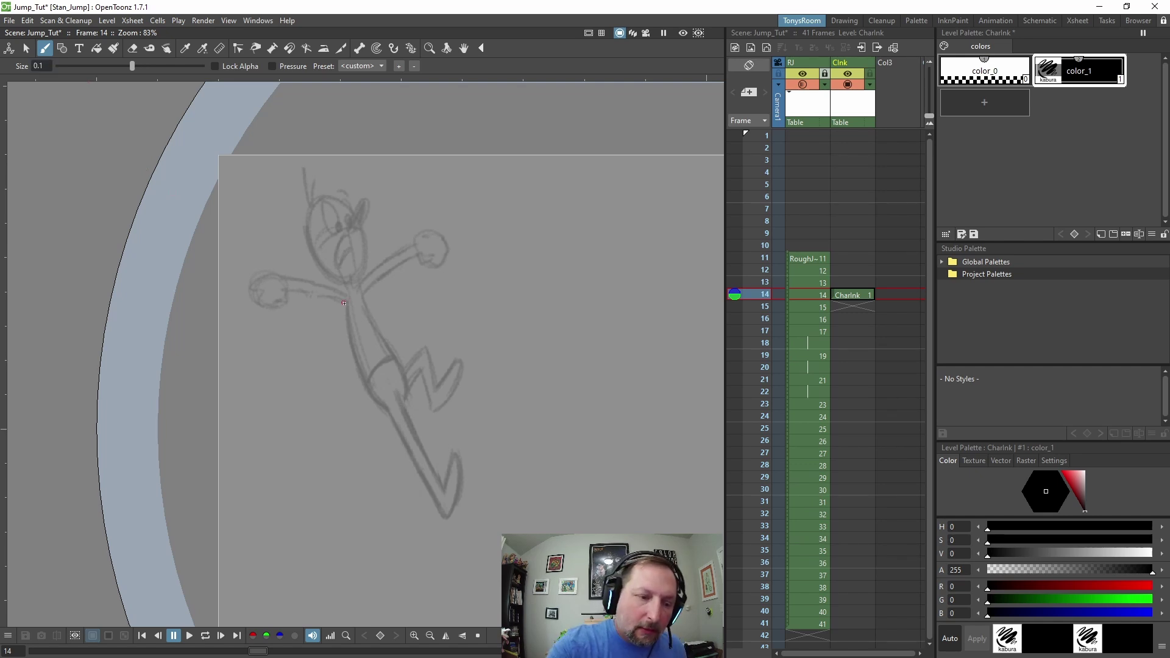
drag(347, 301, 378, 405)
key(ctrl+z)
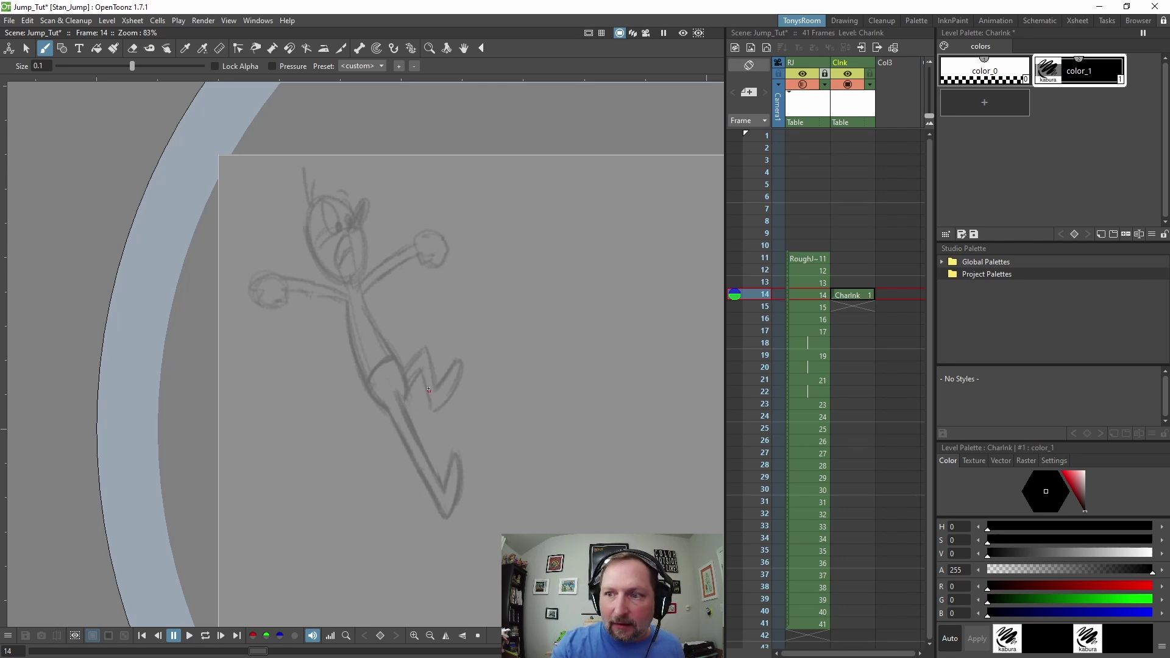
Rename the color_1 style in the CharInk palette as charInk
double_click(1084, 73)
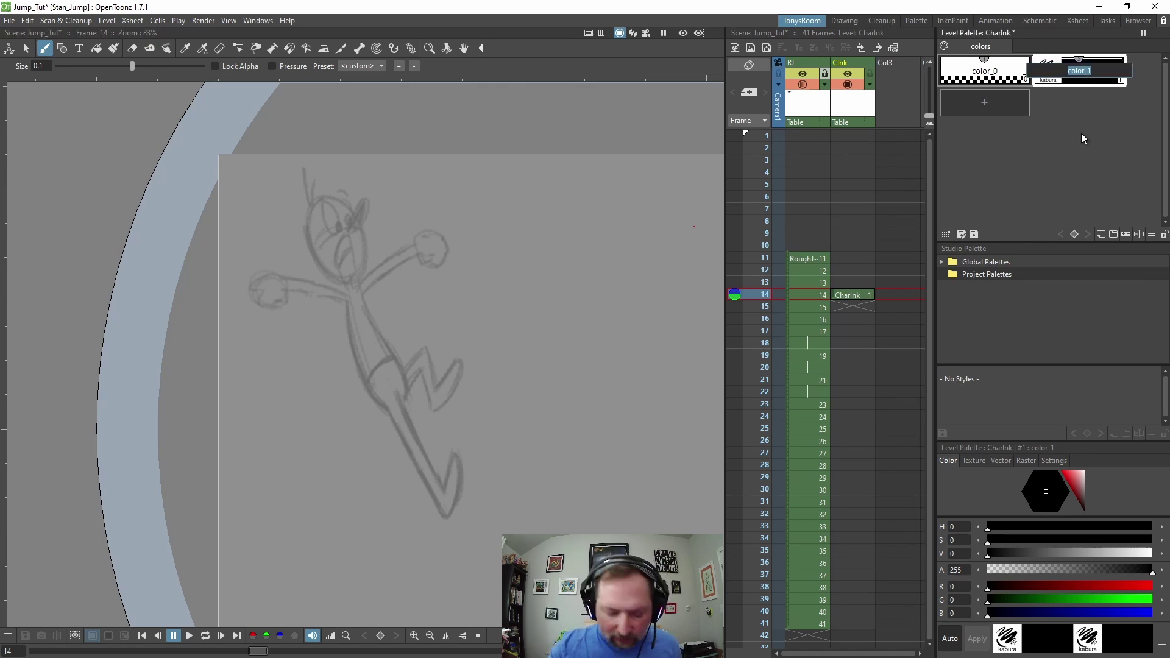
text(char)
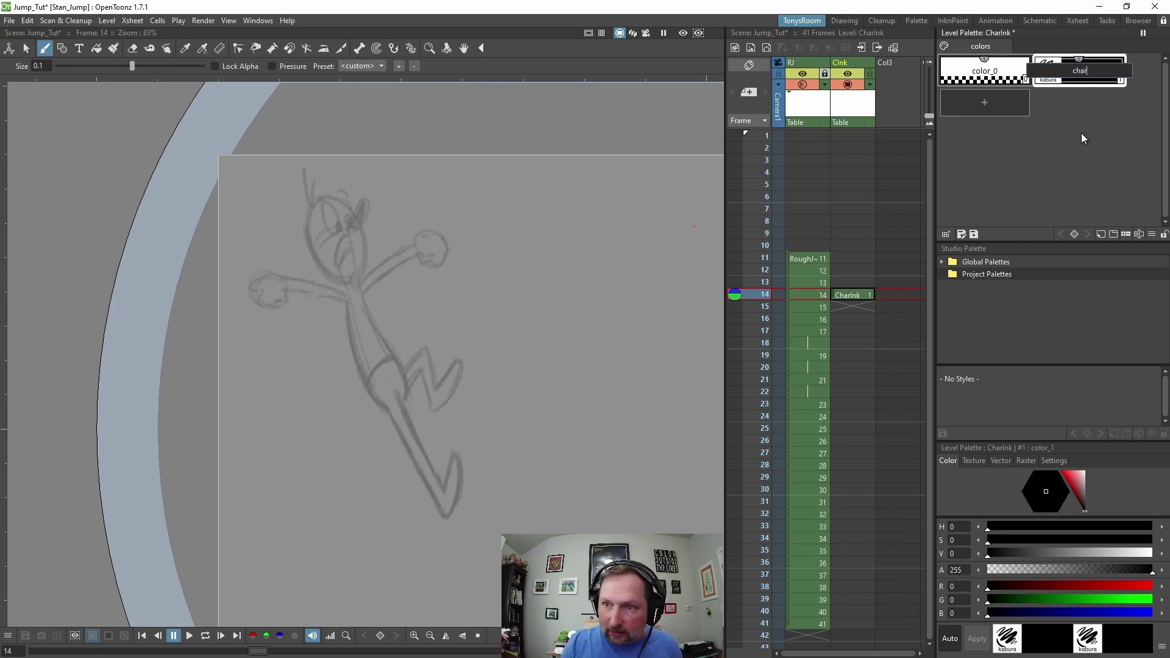
text(Ink)
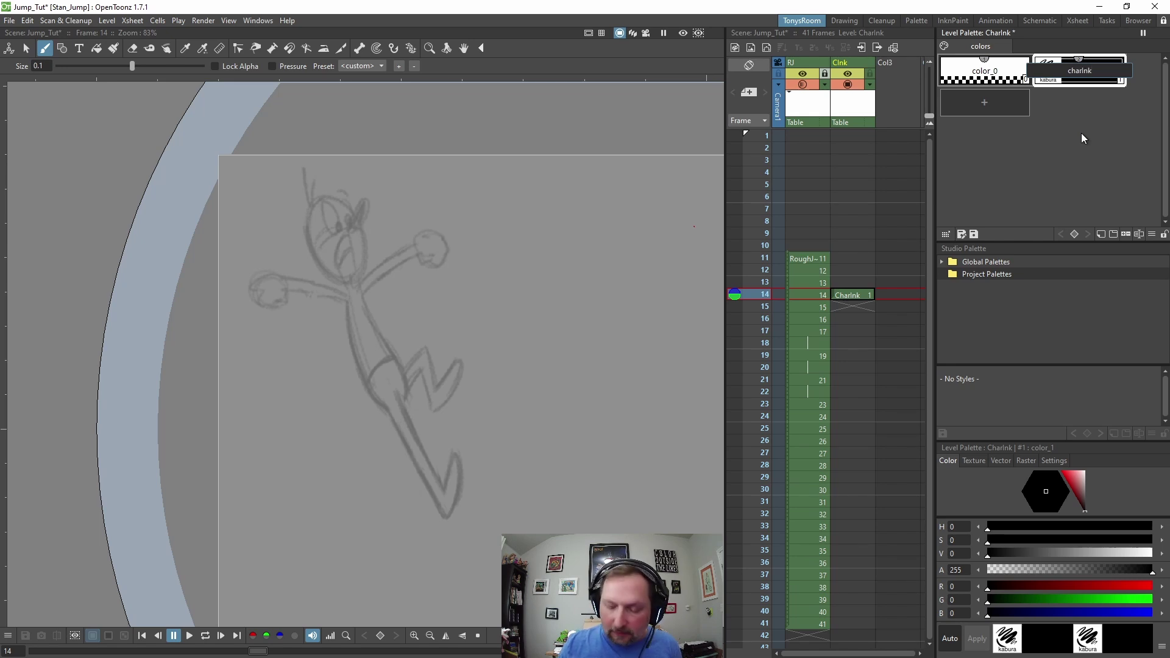
key(Return)
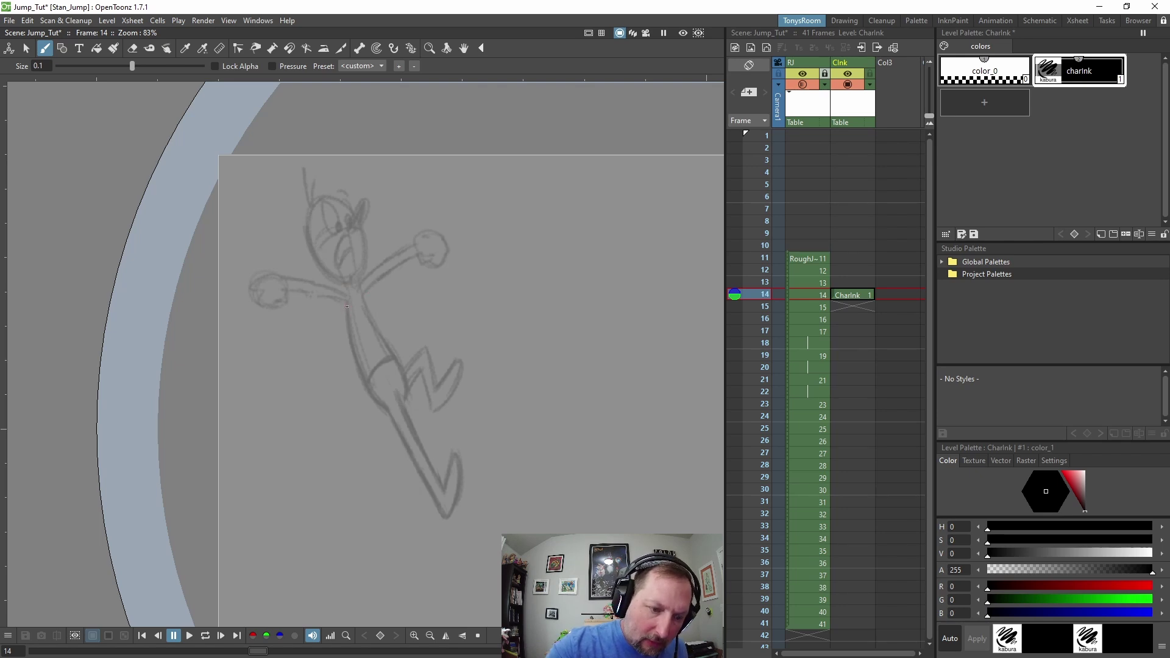
Ink both sides of the torso and the extended leg with its foot over the rough on frame 14
mouse_move(347, 306)
mouse_down()
mouse_move(360, 371)
mouse_move(445, 514)
mouse_up()
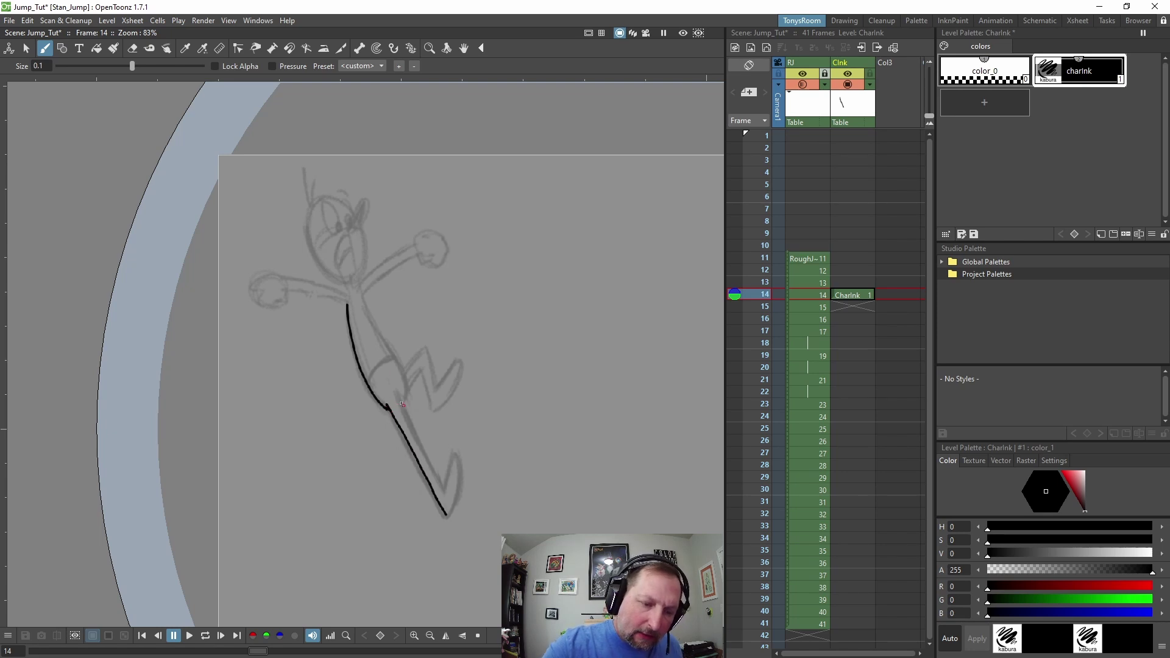
mouse_move(396, 395)
mouse_down()
mouse_move(441, 487)
mouse_move(454, 454)
mouse_move(460, 486)
mouse_move(450, 516)
mouse_move(444, 509)
mouse_up()
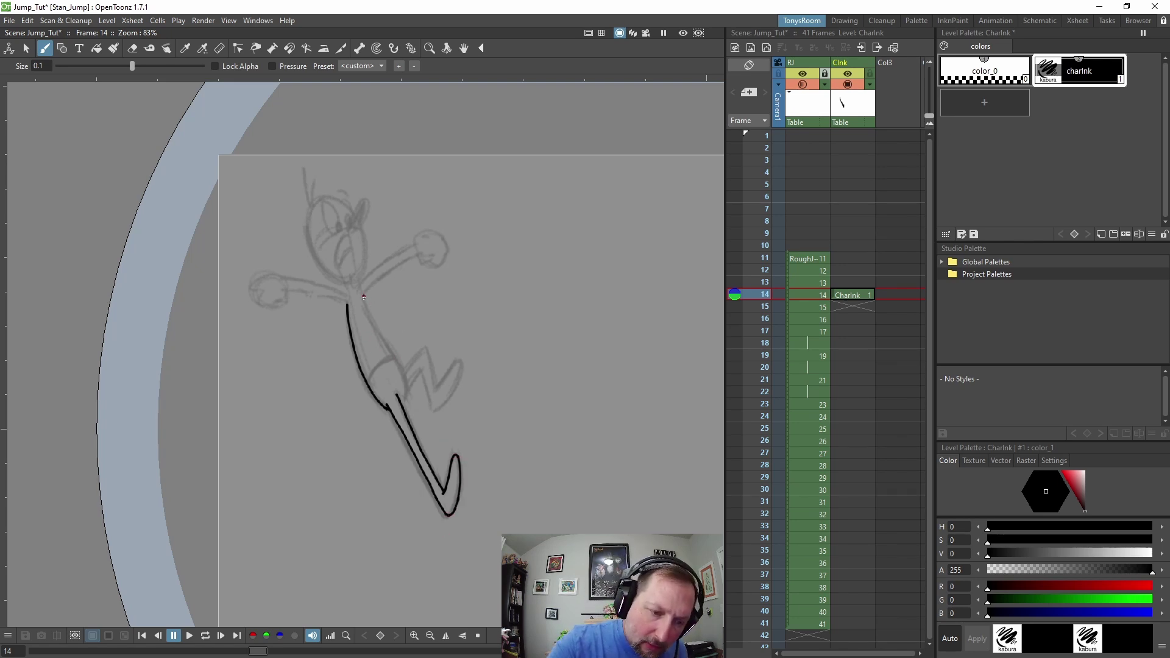
drag(364, 299, 402, 400)
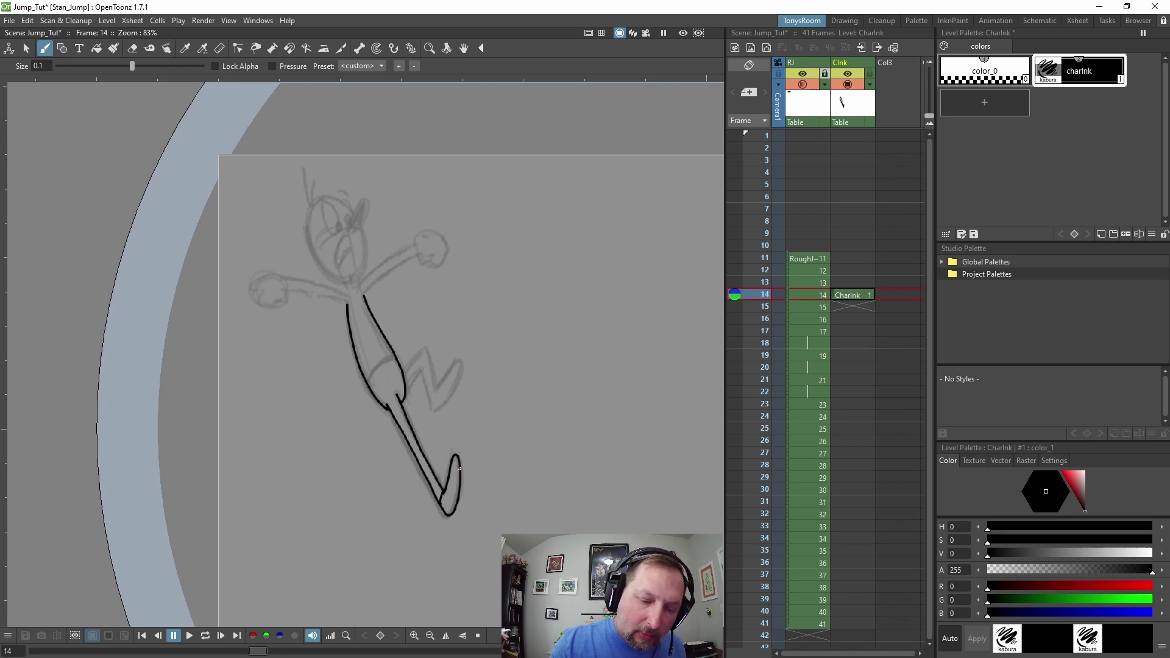
Draw the sole line inside the extended foot, redoing it once, and roughly shade the sole
drag(458, 466, 449, 512)
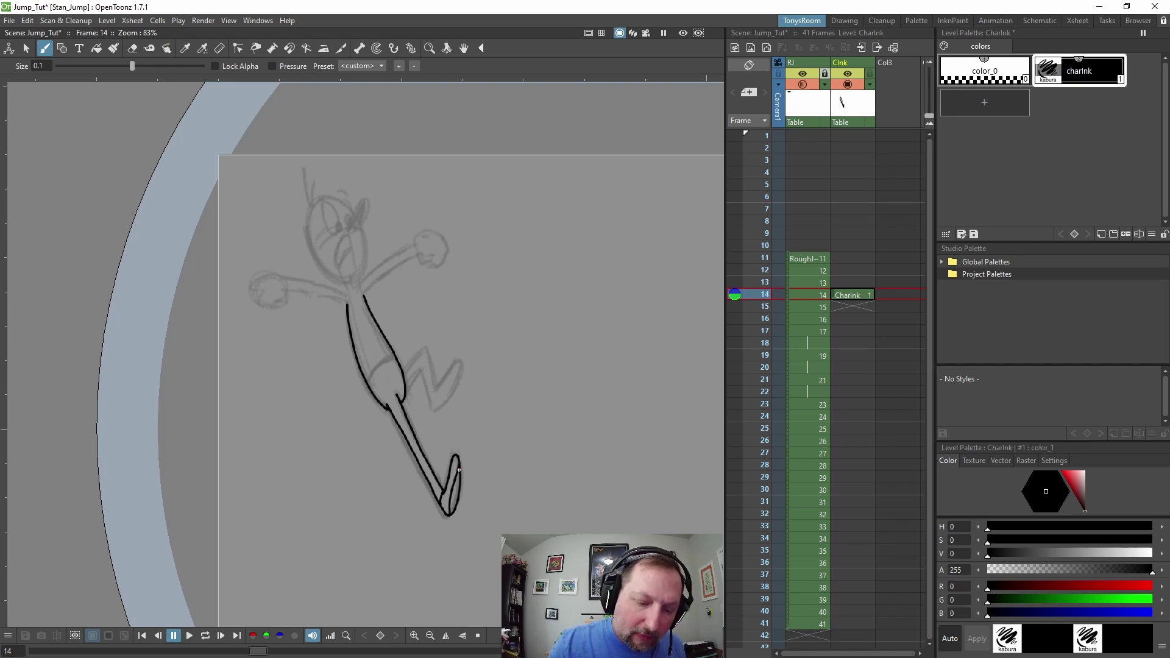
key(ctrl+z)
drag(459, 467, 452, 508)
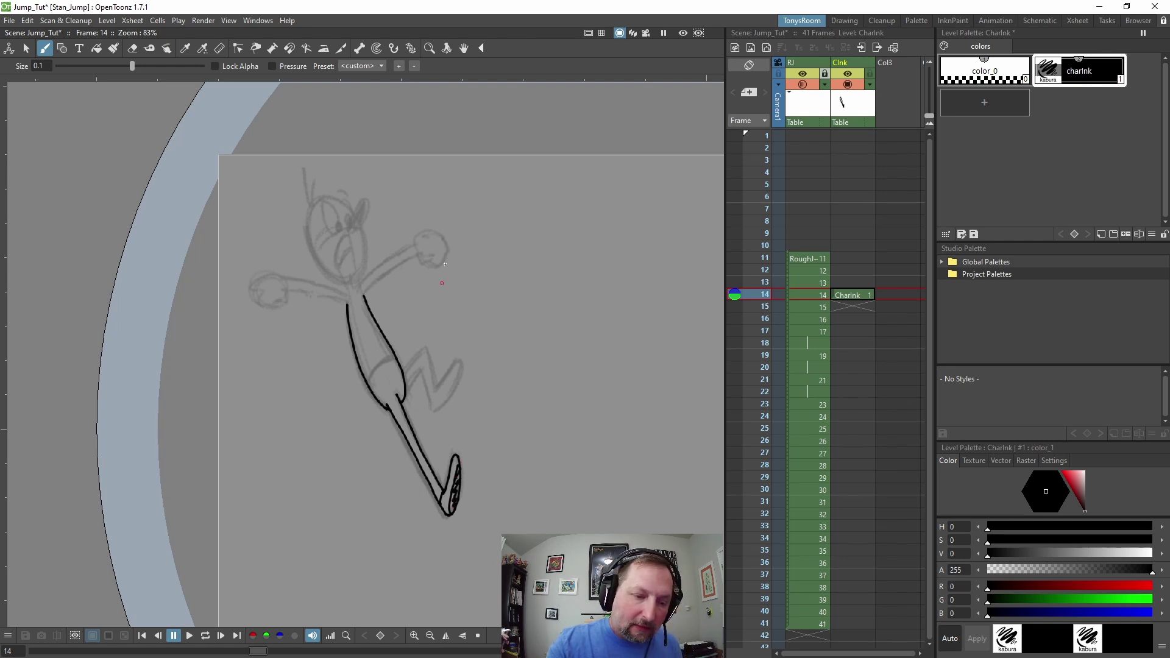
Ink the bent leg with its shaded shoe sole, and draw the curved waistline across the lower torso
mouse_move(402, 370)
mouse_down()
mouse_move(428, 345)
mouse_move(435, 384)
mouse_move(407, 382)
mouse_move(421, 359)
mouse_move(433, 407)
mouse_move(456, 364)
mouse_move(433, 408)
mouse_up()
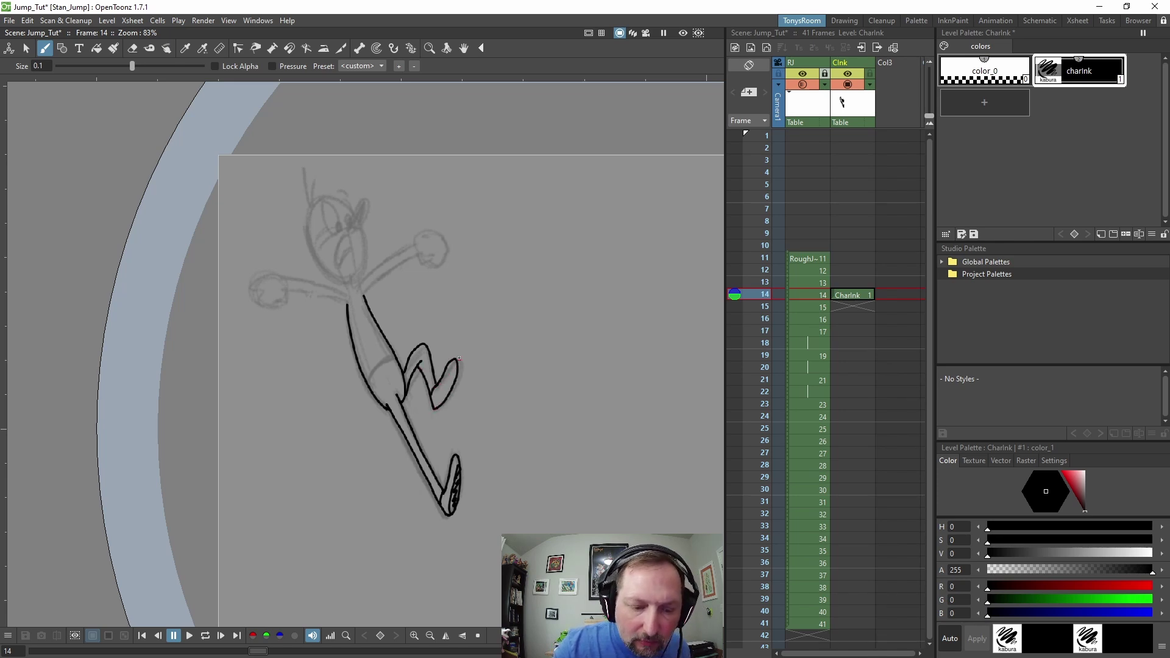
mouse_move(456, 364)
mouse_down()
mouse_move(435, 407)
mouse_move(455, 368)
mouse_up()
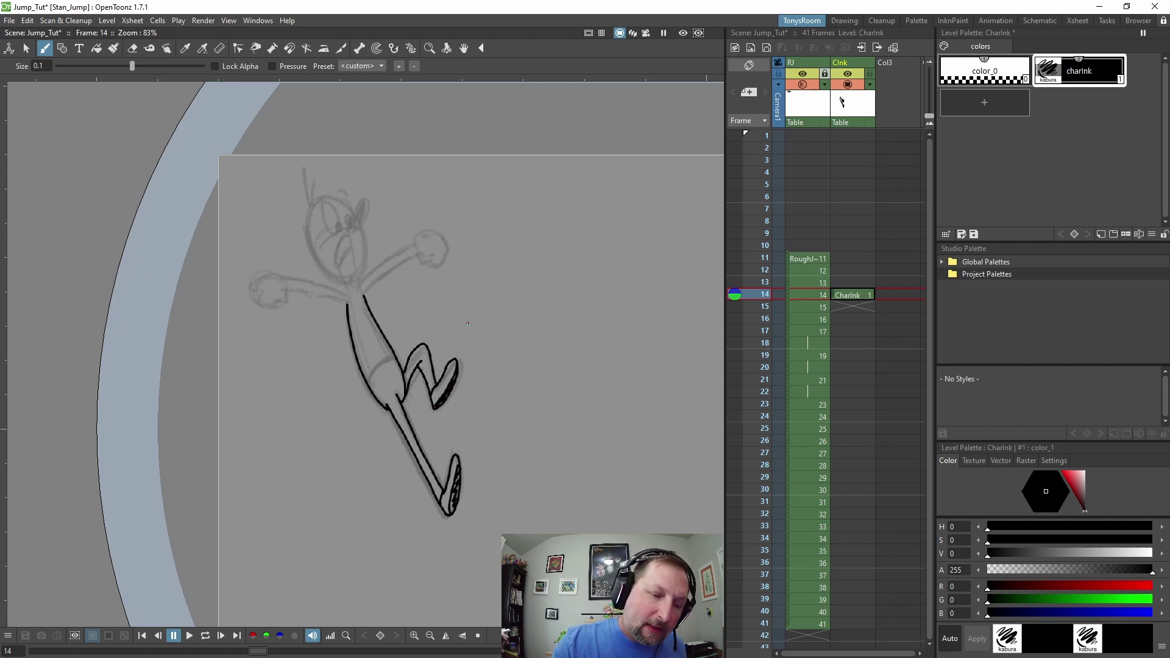
drag(366, 377, 395, 356)
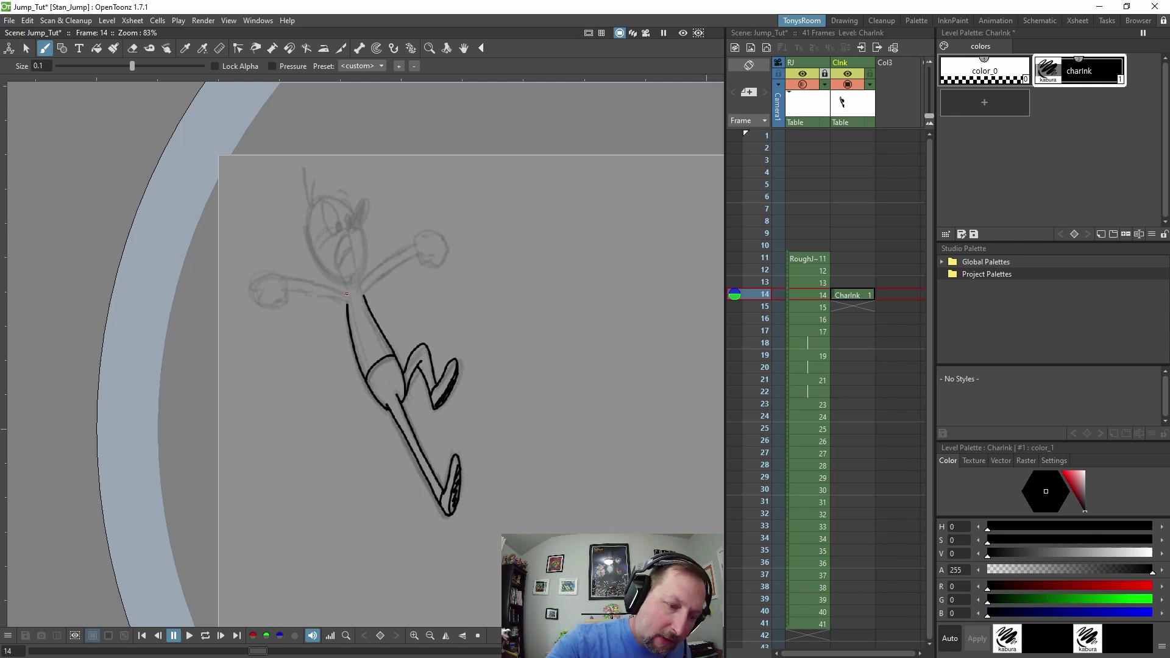
mouse_move(347, 294)
mouse_down()
mouse_move(274, 275)
mouse_move(251, 286)
mouse_move(266, 305)
mouse_move(287, 296)
mouse_move(262, 305)
mouse_up()
key(ctrl+z)
key(ctrl+z)
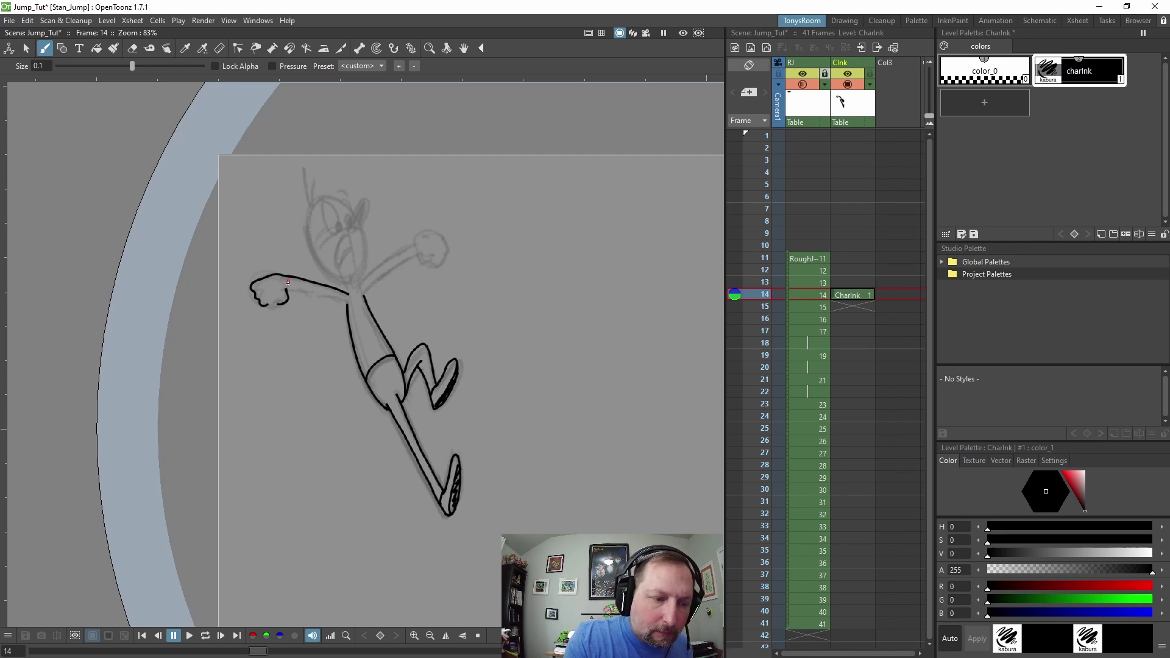
key(ctrl+z)
key(ctrl+z)
key(ctrl+z)
key(ctrl+z)
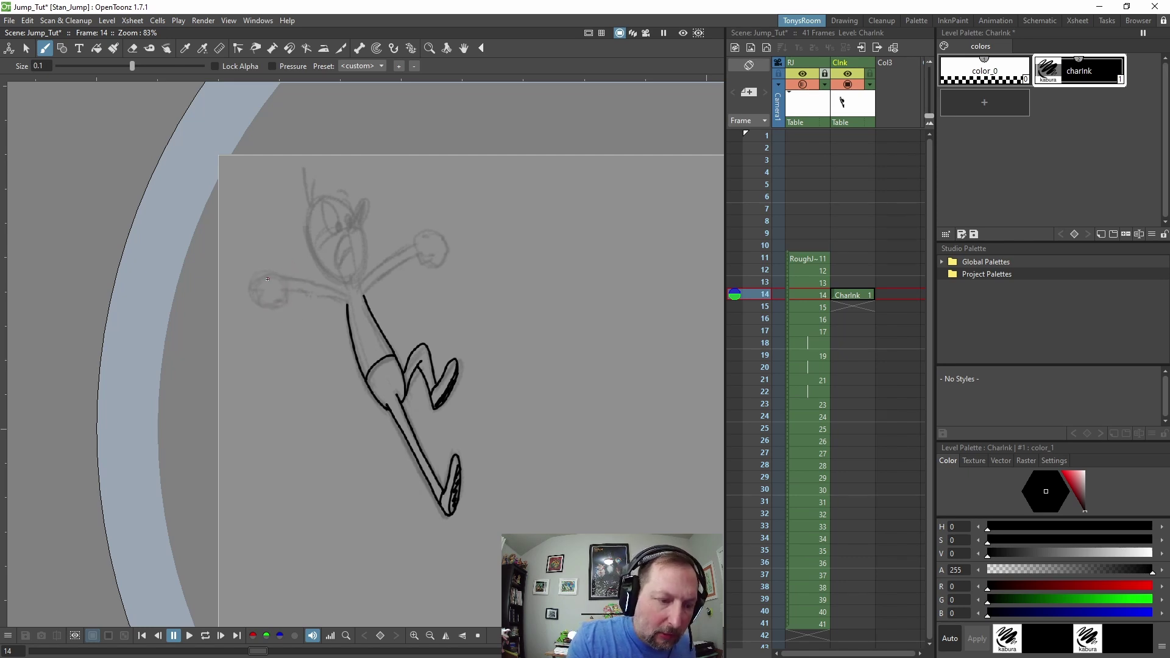
Ink the character's left-hand arm with its fist, and draw both sides of the neck
mouse_move(267, 280)
mouse_down()
mouse_move(283, 303)
mouse_move(270, 277)
mouse_move(286, 291)
mouse_move(285, 280)
mouse_move(323, 285)
mouse_move(352, 299)
mouse_move(288, 290)
mouse_move(351, 308)
mouse_move(332, 294)
mouse_move(359, 291)
mouse_up()
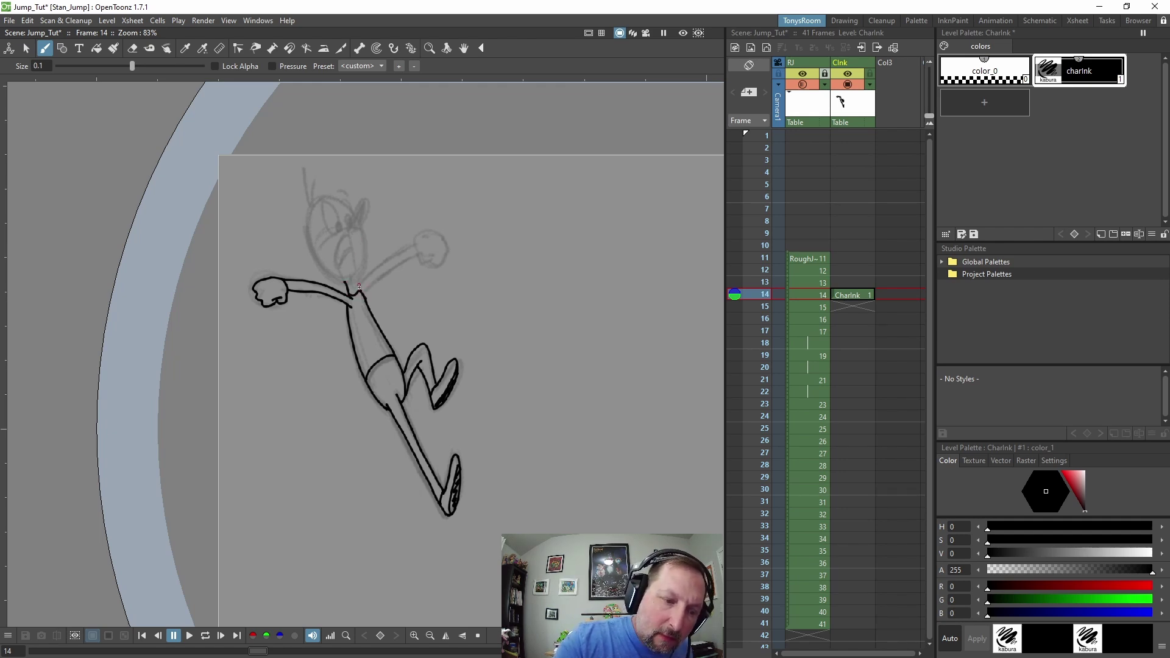
drag(354, 279, 357, 293)
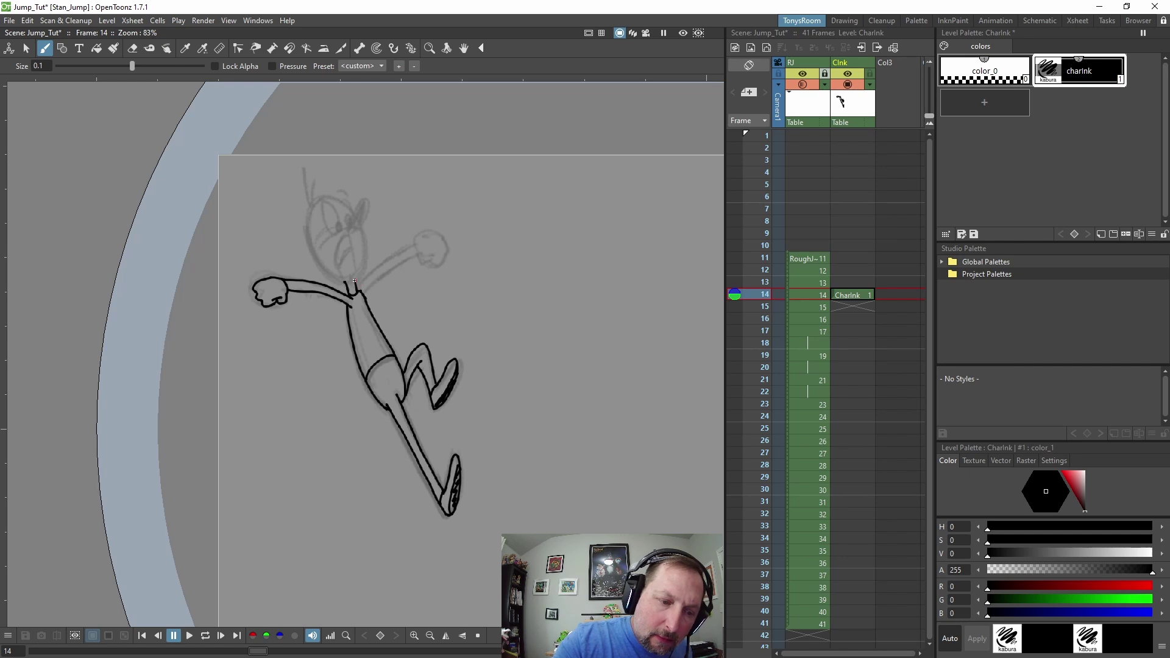
Ink the head on frame 14, with open mouth, eyes, pupils, blackened nose, eyebrow and hair strands
mouse_move(345, 229)
mouse_down()
mouse_move(366, 201)
mouse_move(342, 255)
mouse_up()
click(340, 227)
click(348, 221)
mouse_move(342, 223)
mouse_down()
mouse_move(324, 208)
mouse_move(336, 236)
mouse_move(341, 200)
mouse_move(350, 217)
mouse_move(323, 198)
mouse_move(345, 188)
mouse_move(304, 167)
mouse_move(317, 206)
mouse_move(326, 194)
mouse_move(308, 215)
mouse_move(315, 267)
mouse_move(340, 280)
mouse_move(361, 277)
mouse_move(367, 244)
mouse_move(356, 190)
mouse_up()
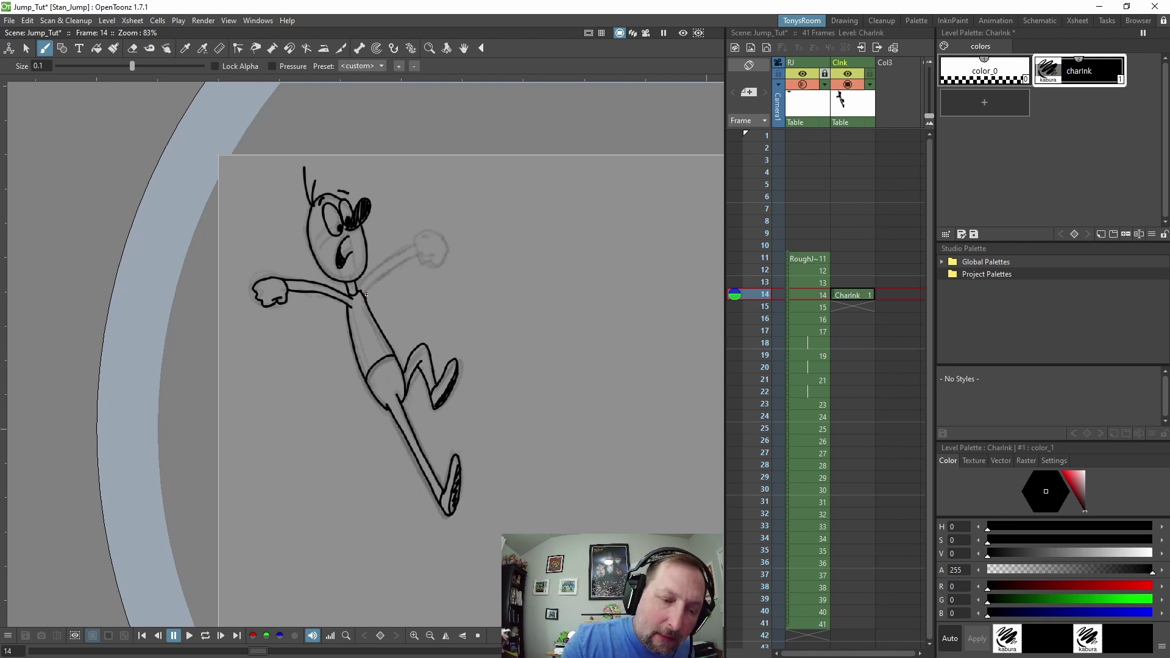
Ink the remaining raised arm with its fist, and fill both shoe soles solid black
drag(361, 283, 420, 249)
mouse_move(363, 295)
mouse_down()
mouse_move(438, 236)
mouse_move(446, 255)
mouse_move(422, 263)
mouse_move(418, 249)
mouse_up()
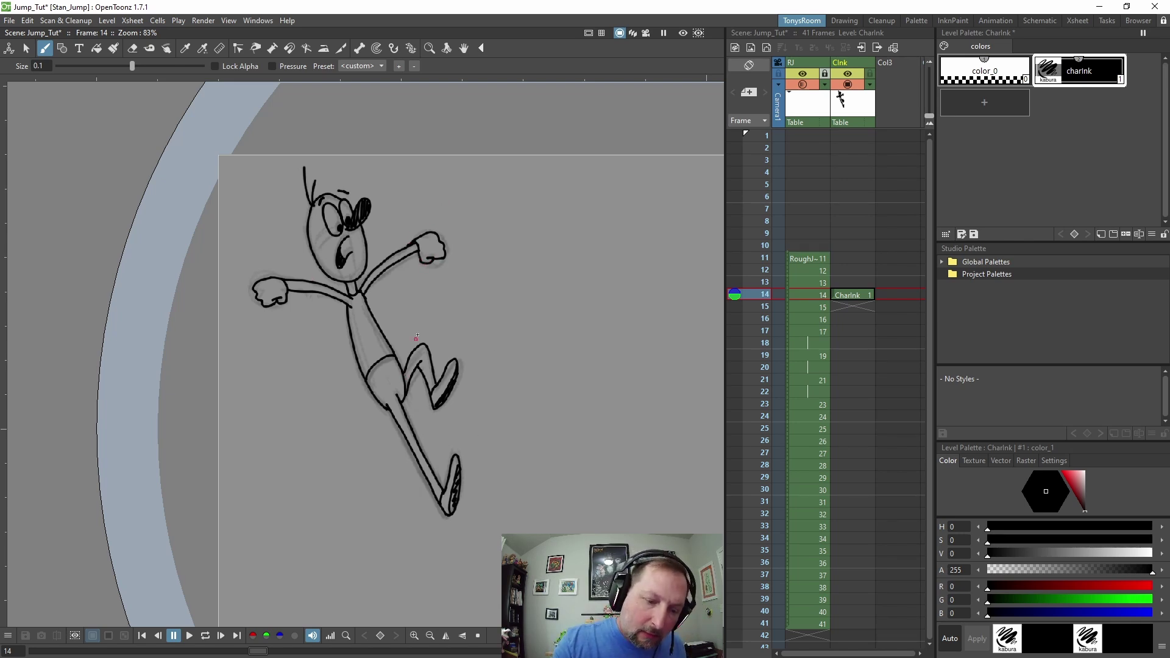
mouse_move(452, 490)
mouse_down()
mouse_move(453, 511)
mouse_move(457, 476)
mouse_move(455, 486)
mouse_up()
drag(442, 404, 449, 386)
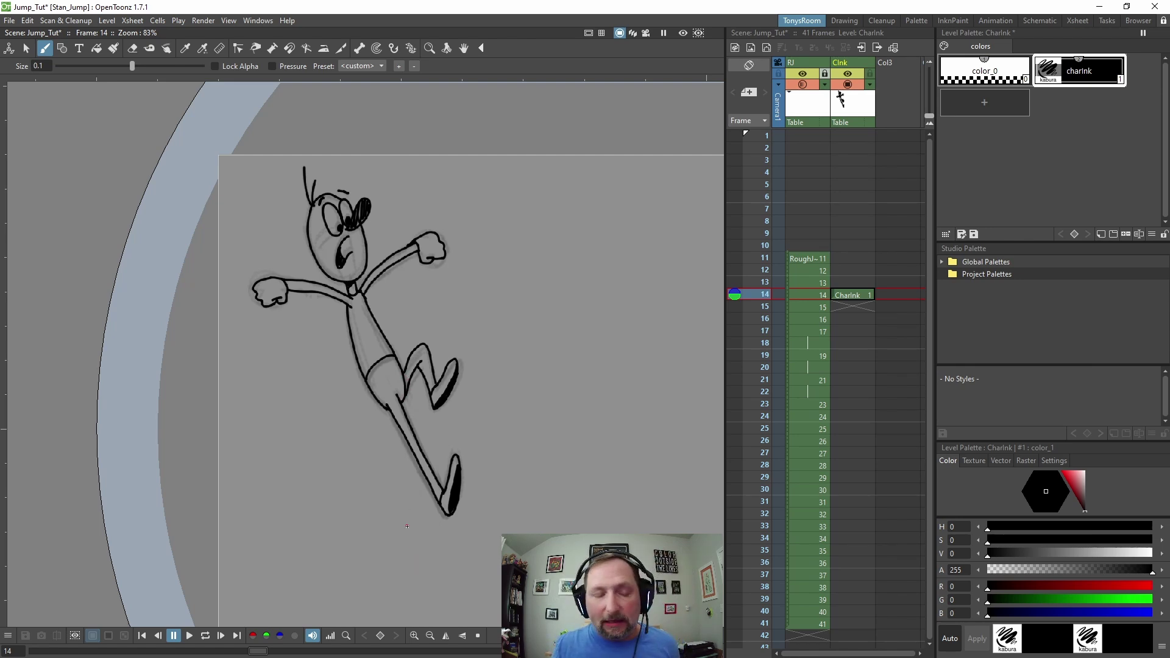
Select the empty frame 15 cell in the CInk column
click(866, 304)
click(858, 293)
click(857, 304)
click(858, 292)
click(857, 303)
click(857, 295)
click(856, 303)
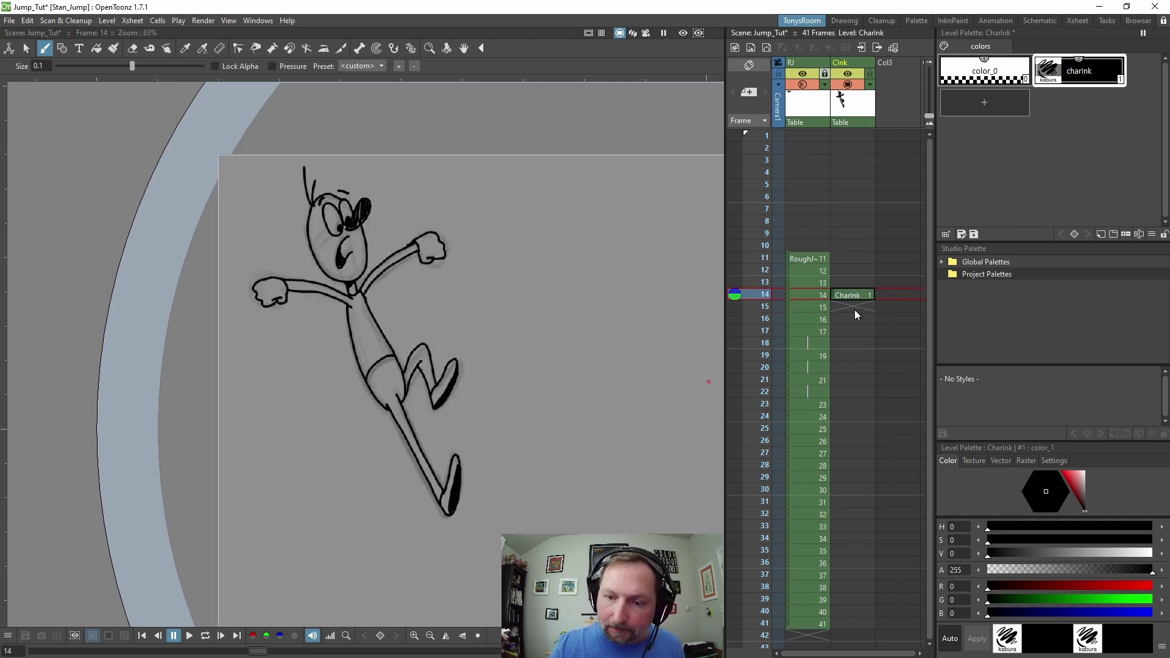
key(space)
drag(587, 398, 579, 318)
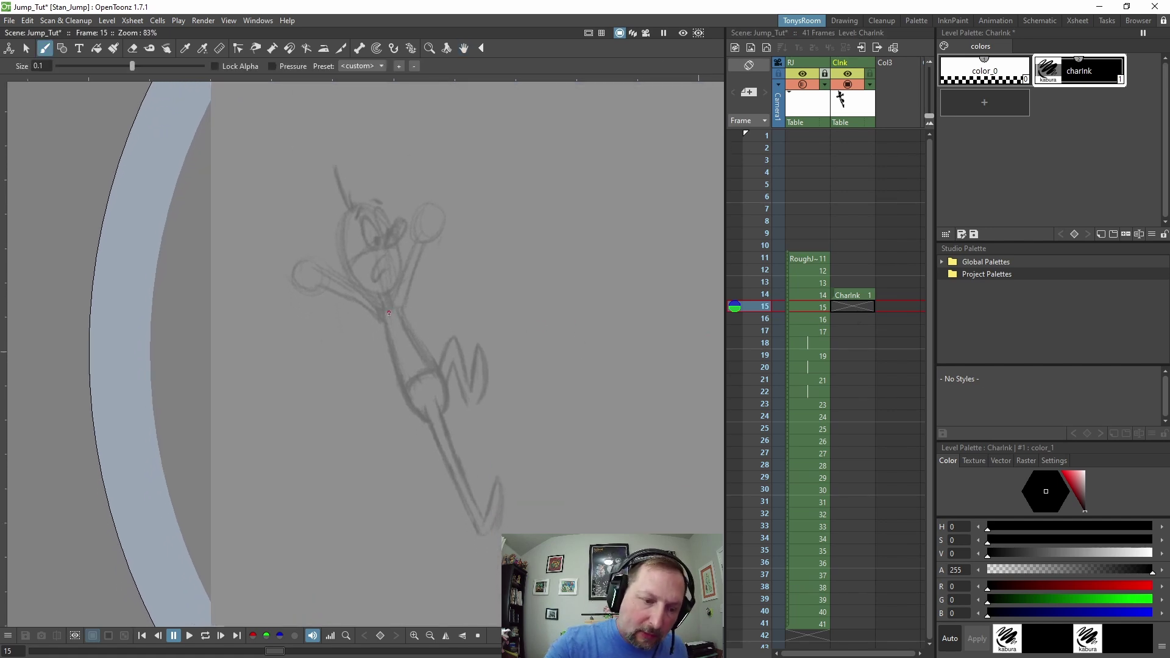
Ink the left side of the torso and the extended leg with its foot over the rough on frame 15
mouse_move(384, 320)
mouse_down()
mouse_move(406, 399)
mouse_move(430, 420)
mouse_move(481, 534)
mouse_up()
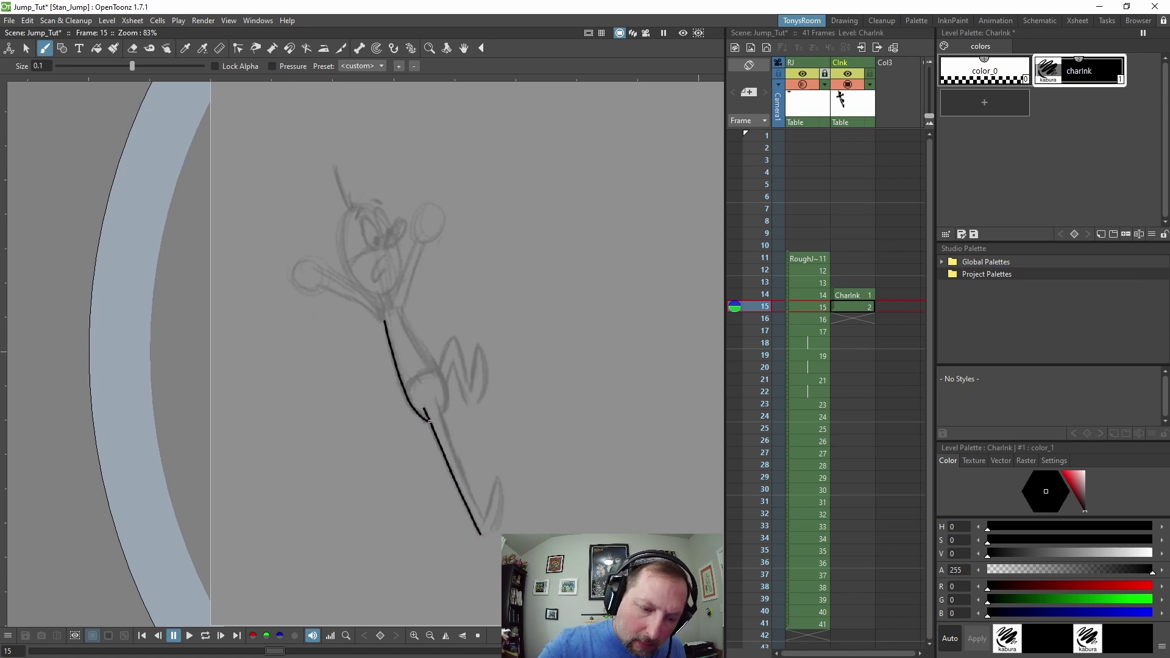
mouse_move(438, 401)
mouse_down()
mouse_move(482, 522)
mouse_move(502, 482)
mouse_move(496, 527)
mouse_move(481, 535)
mouse_up()
key(.)
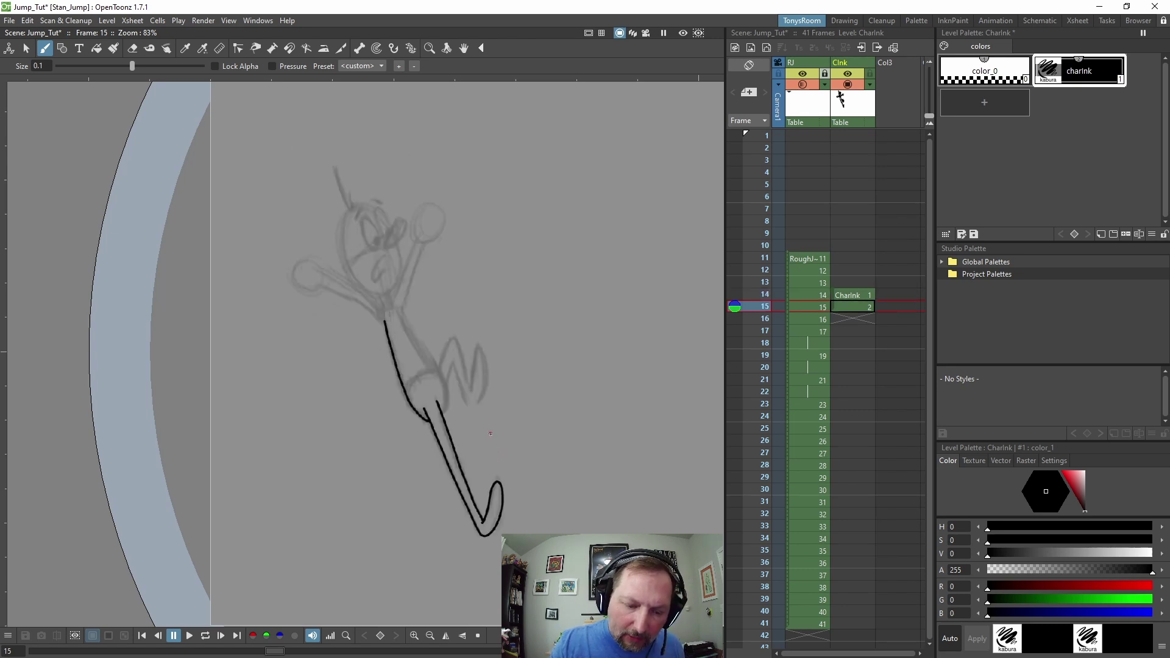
Undo the foot outline on frame 15, redraw it and blacken the sole, comparing it with the inked frame 14
key(ctrl+z)
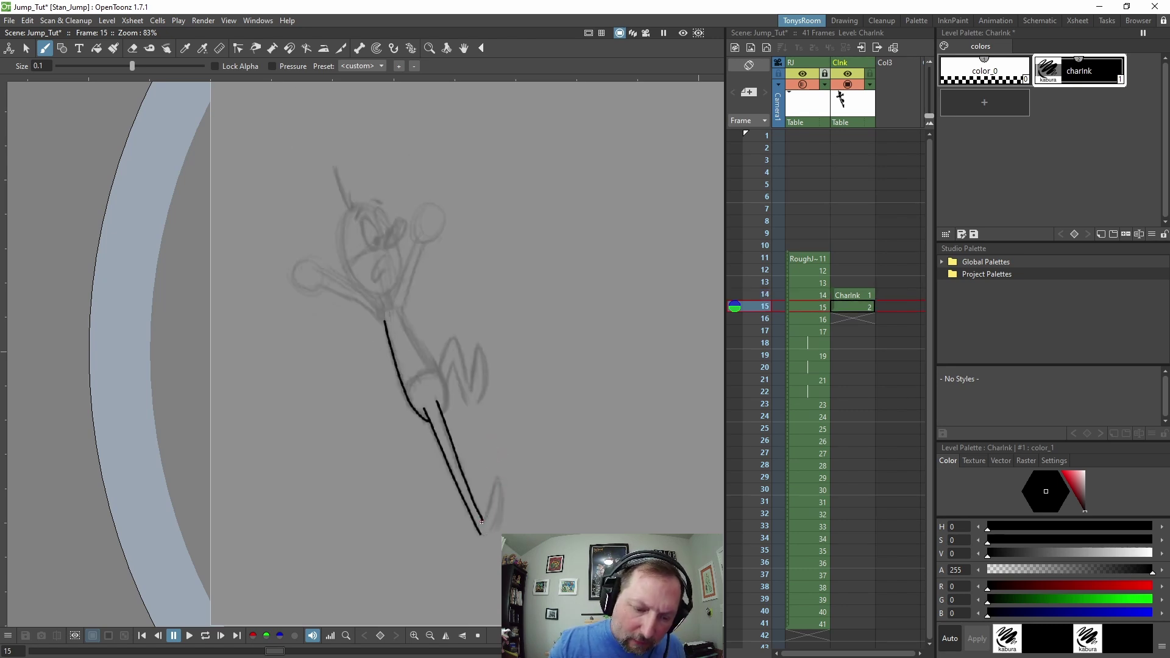
mouse_move(482, 520)
mouse_down()
mouse_move(492, 486)
mouse_move(502, 497)
mouse_move(481, 535)
mouse_up()
key(.)
mouse_move(497, 485)
mouse_down()
mouse_move(487, 535)
mouse_move(496, 513)
mouse_up()
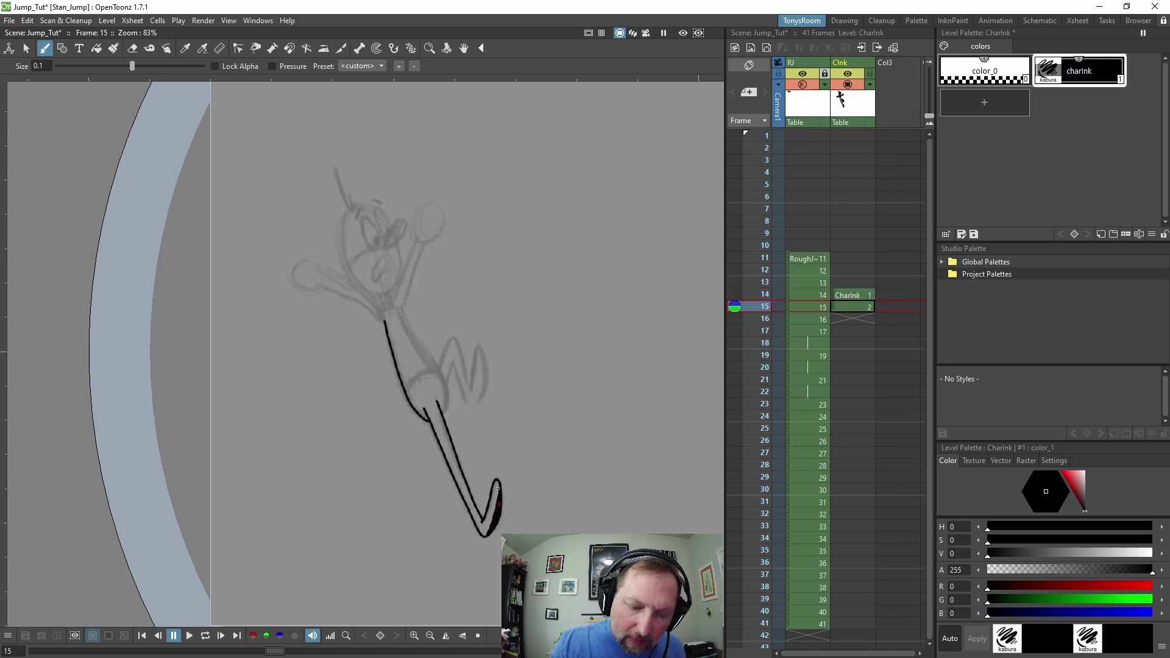
key(.)
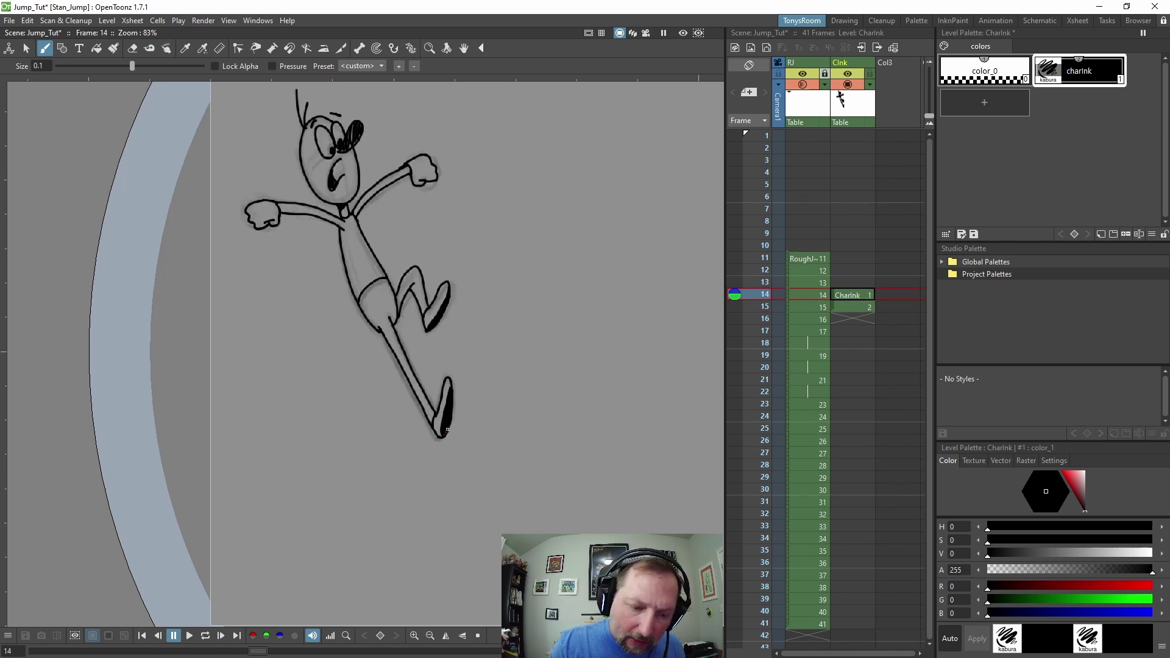
key(.)
key(.)
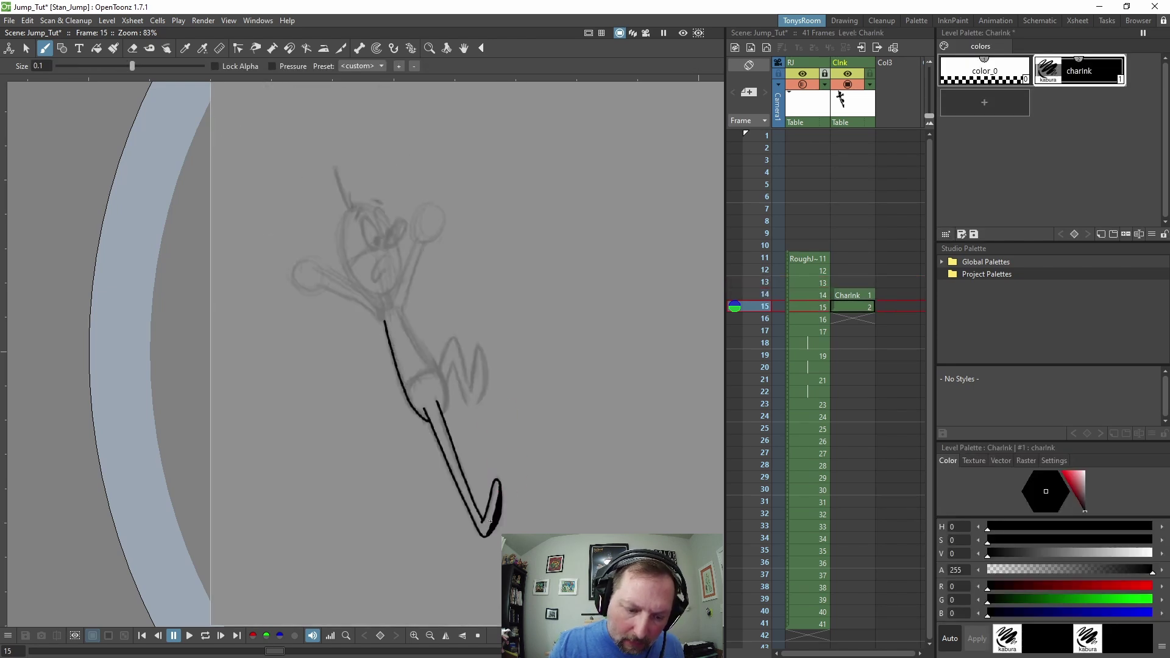
Finish blackening the extended foot's sole on frame 15 and compare the drawing with frame 14
mouse_move(491, 519)
mouse_down()
mouse_move(498, 493)
mouse_move(486, 534)
mouse_move(497, 492)
mouse_up()
key(comma)
key(period)
key(comma)
key(period)
key(comma)
key(period)
Ink the right side of the torso and the curved waistline on frame 15, checking the result against frame 14
mouse_move(400, 314)
mouse_down()
mouse_move(445, 414)
mouse_move(414, 369)
mouse_move(407, 391)
mouse_up()
key(comma)
key(period)
key(comma)
key(period)
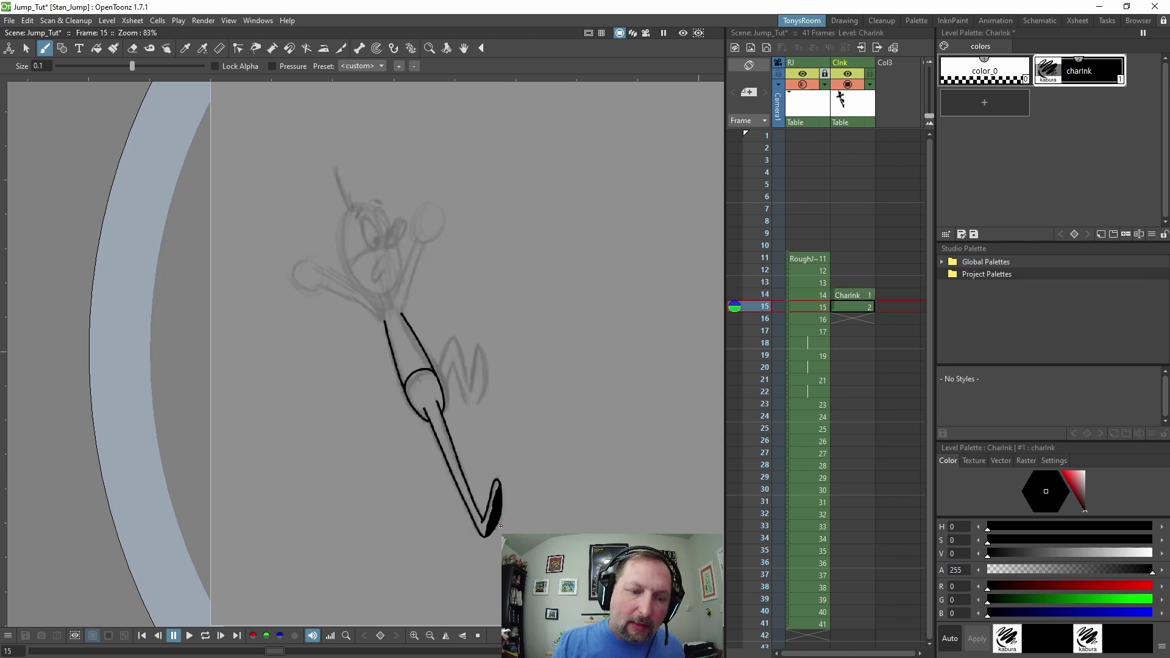
key(comma)
key(period)
key(comma)
key(period)
Ink the bent leg and its foot outline over the rough on frame 15
mouse_move(436, 376)
mouse_down()
mouse_move(453, 340)
mouse_move(468, 386)
mouse_move(471, 346)
mouse_move(484, 377)
mouse_move(474, 399)
mouse_move(444, 403)
mouse_move(450, 357)
mouse_move(471, 403)
mouse_up()
key(comma)
key(period)
key(comma)
key(period)
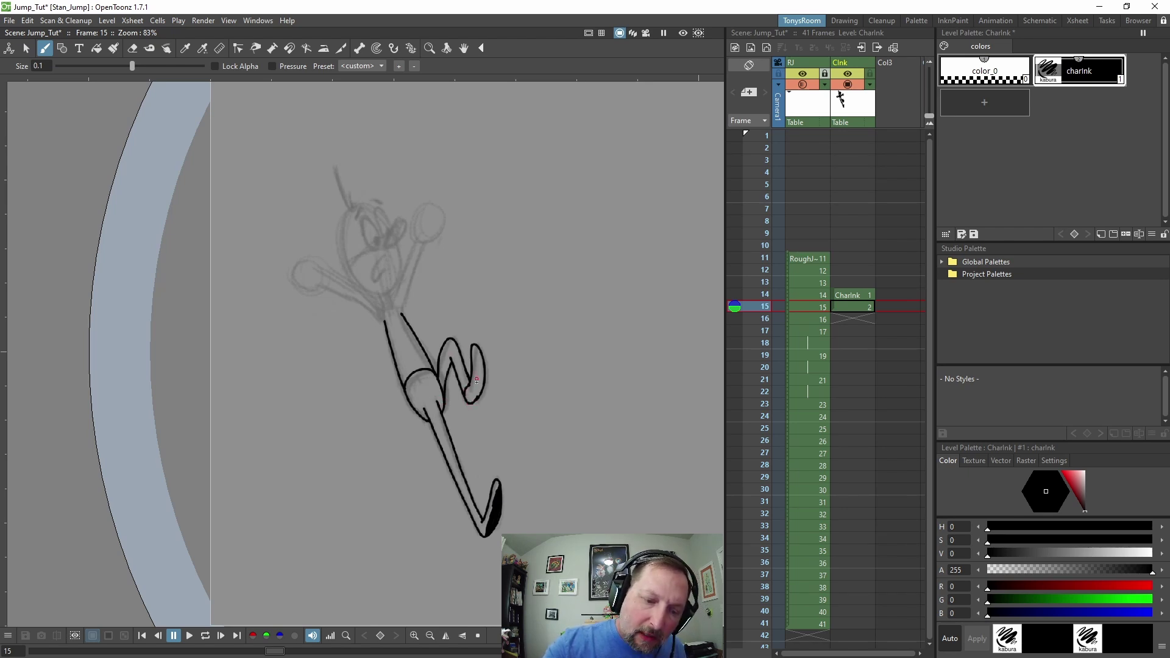
Fill the bent leg's shoe sole solid black on frame 15 and flip between frames 14 and 15 to check the motion
drag(480, 350, 477, 397)
key(comma)
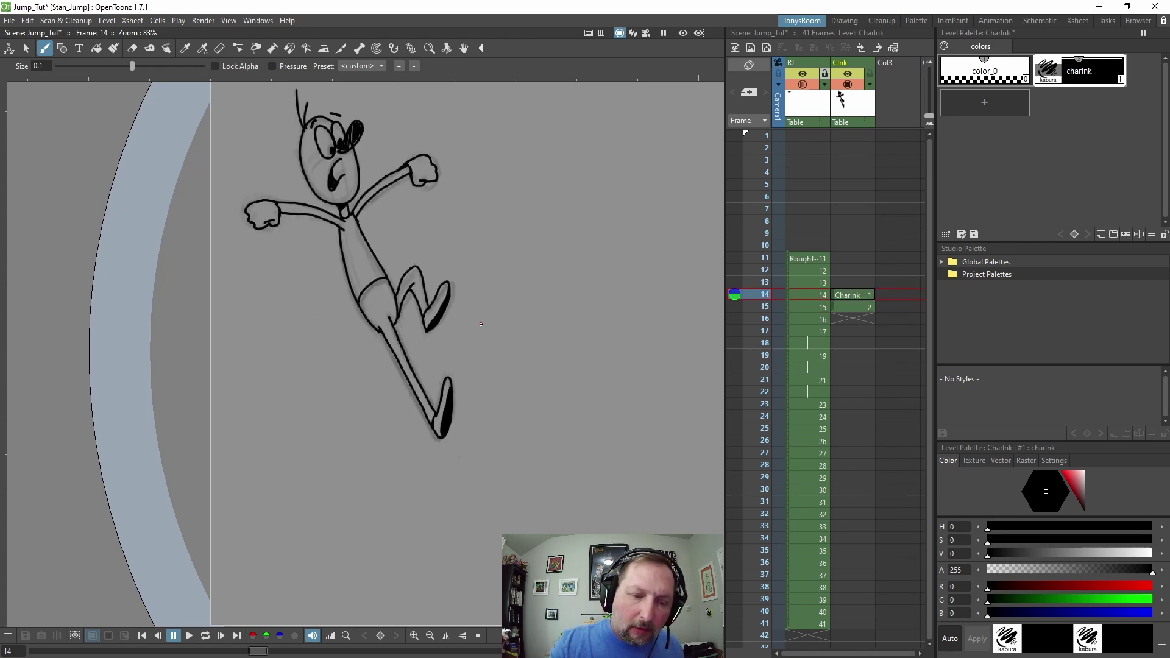
key(period)
key(comma)
key(period)
key(comma)
key(period)
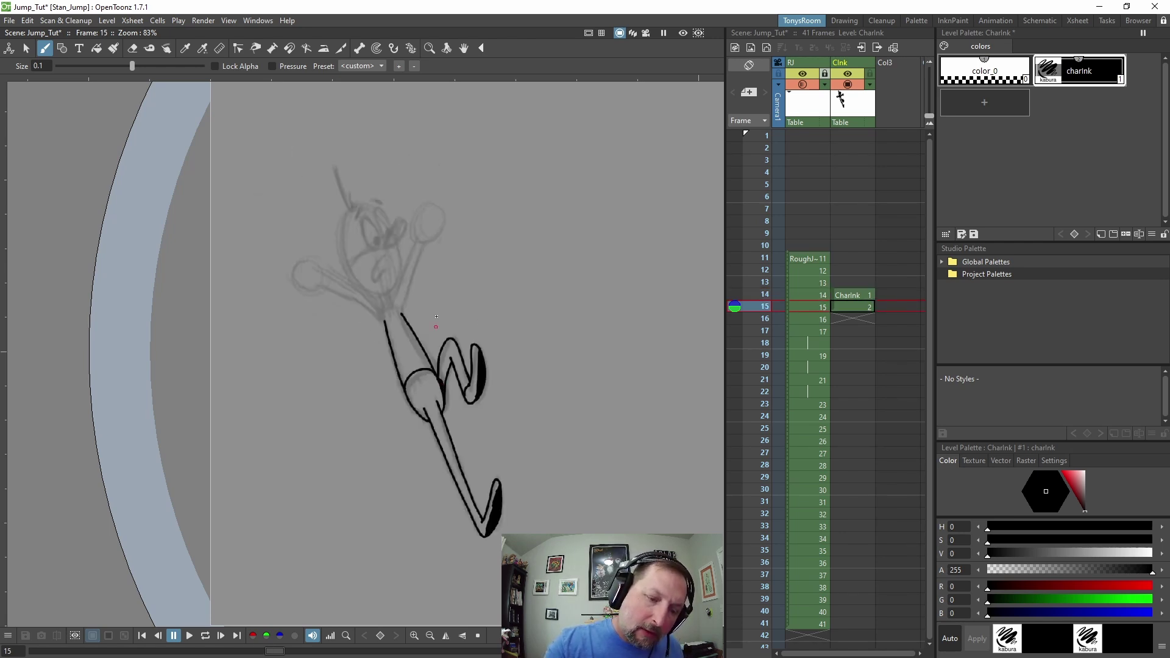
key(comma)
key(period)
key(comma)
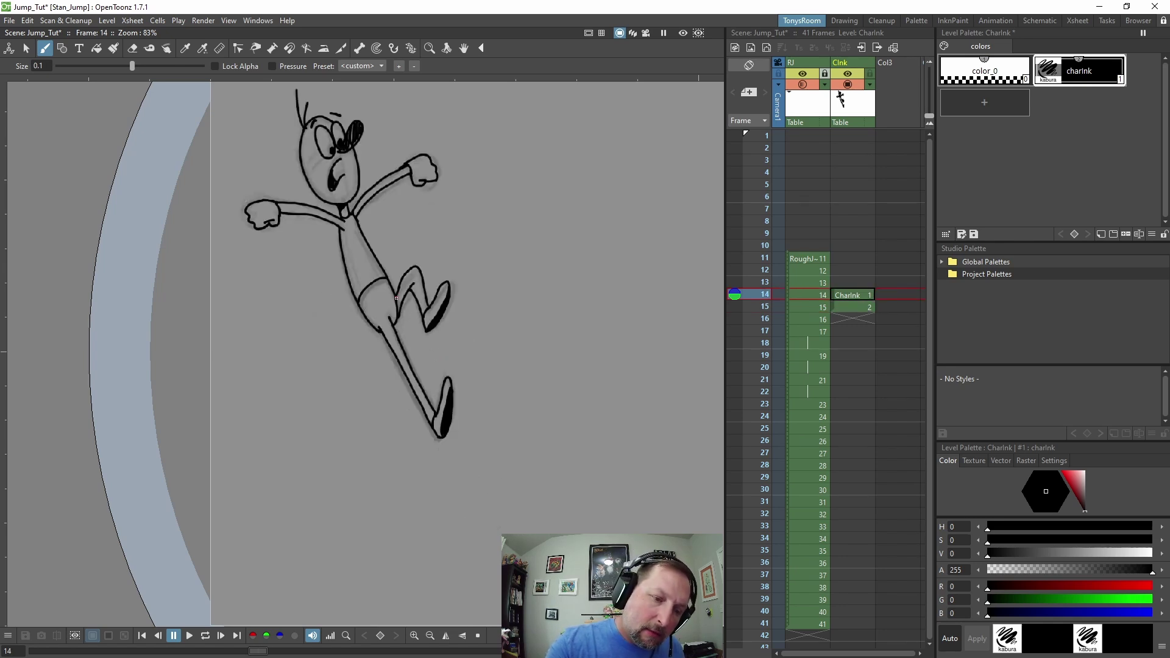
Touch up the line where the bent leg meets the hip on frame 14 and compare it with frame 15
drag(396, 297, 398, 313)
key(comma)
key(period)
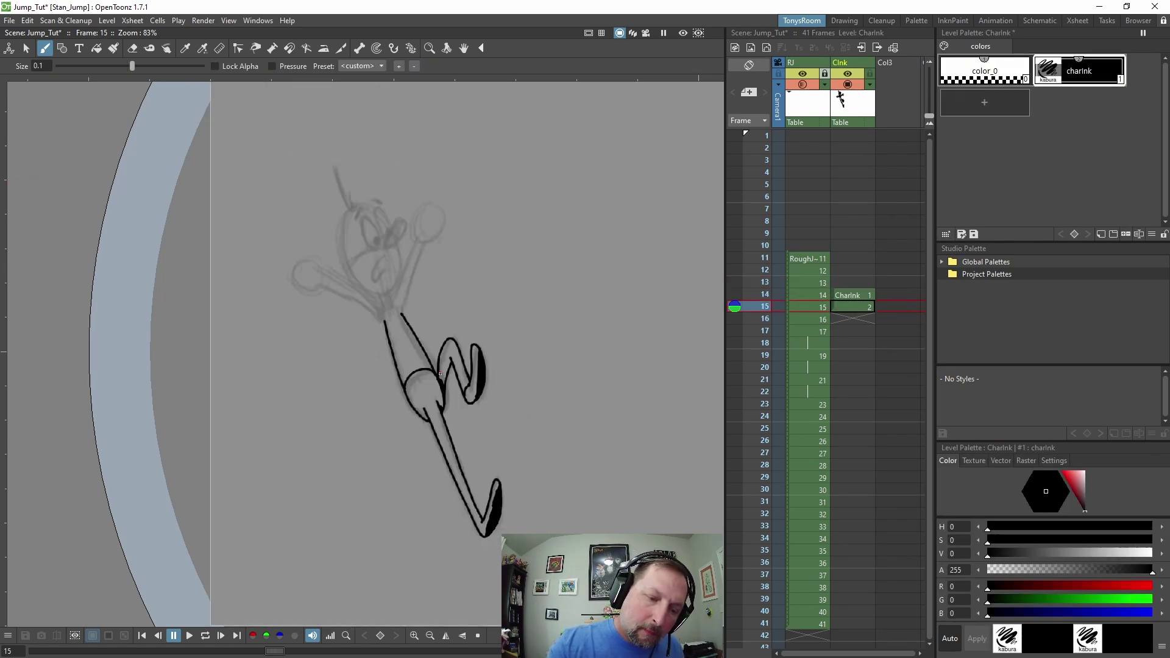
key(comma)
key(comma)
key(period)
key(period)
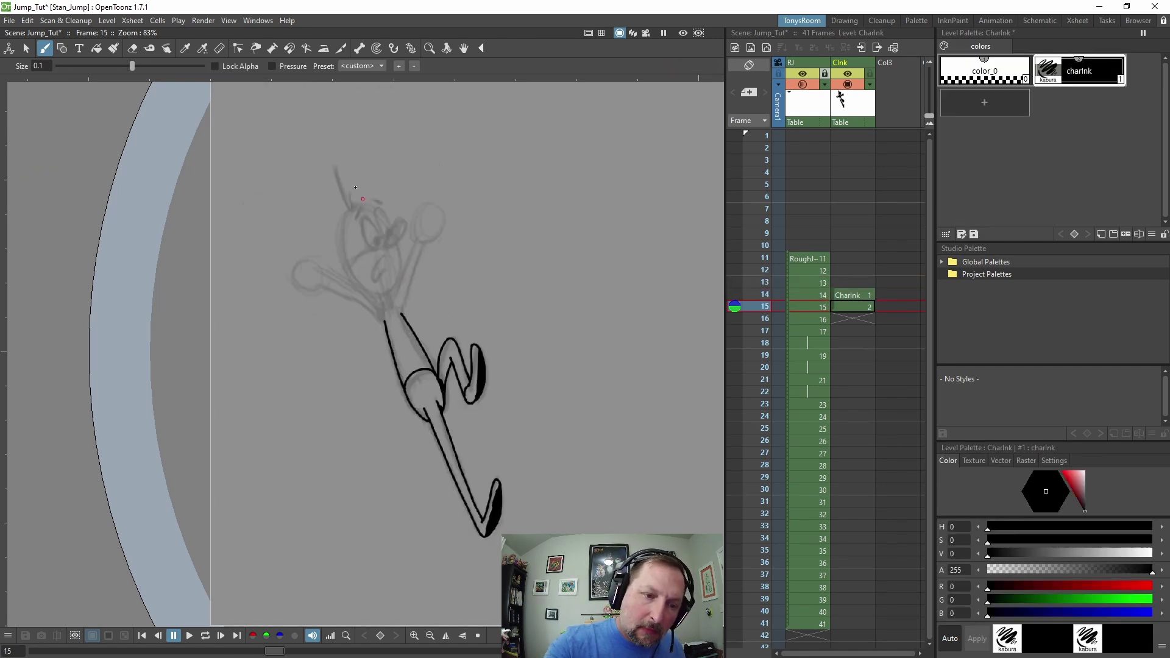
key(comma)
key(period)
key(comma)
Ink the head outline, the solid black nose and the first eye on frame 15
key(period)
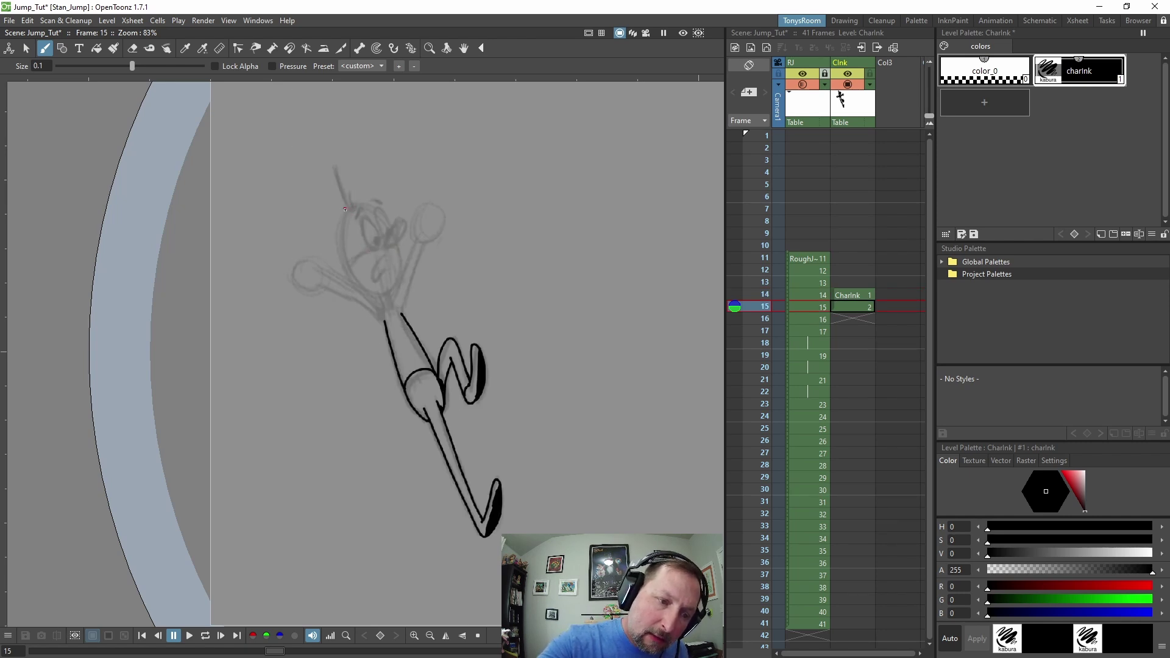
mouse_move(345, 209)
mouse_down()
mouse_move(339, 235)
mouse_move(362, 286)
mouse_move(397, 275)
mouse_move(389, 227)
mouse_move(360, 202)
mouse_move(340, 209)
mouse_up()
key(comma)
key(period)
mouse_move(385, 236)
mouse_down()
mouse_move(396, 212)
mouse_move(399, 226)
mouse_move(380, 232)
mouse_move(376, 211)
mouse_up()
key(comma)
key(period)
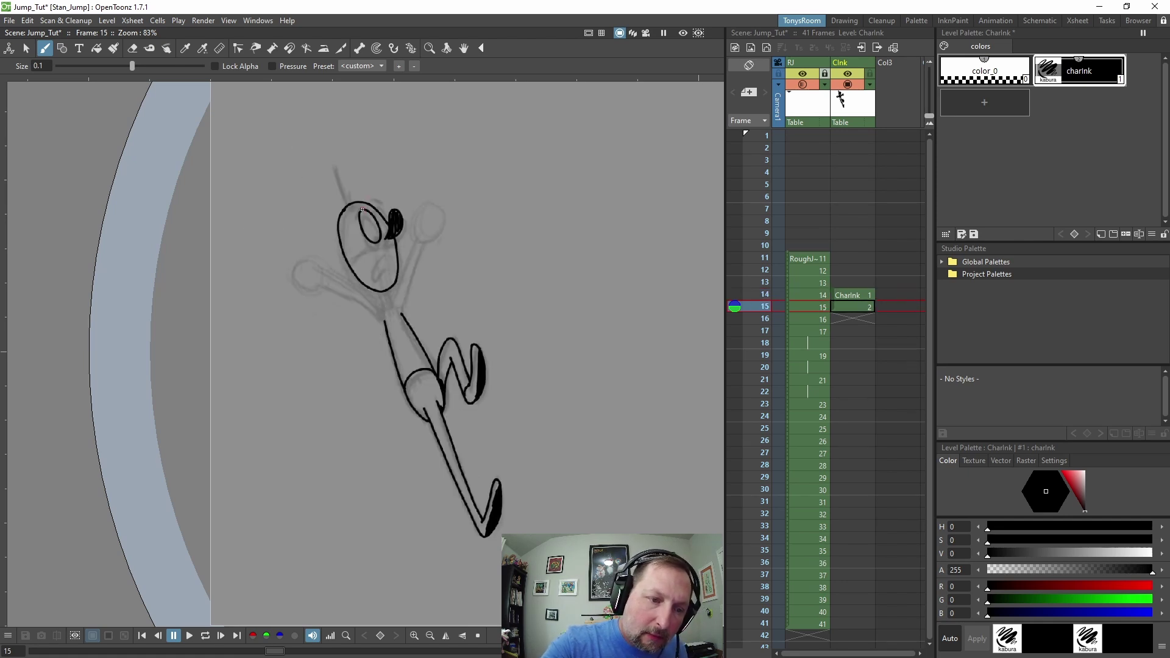
Add the first eye's pupil on frame 15 and erase the head outline between that eye and the nose
drag(377, 238, 378, 234)
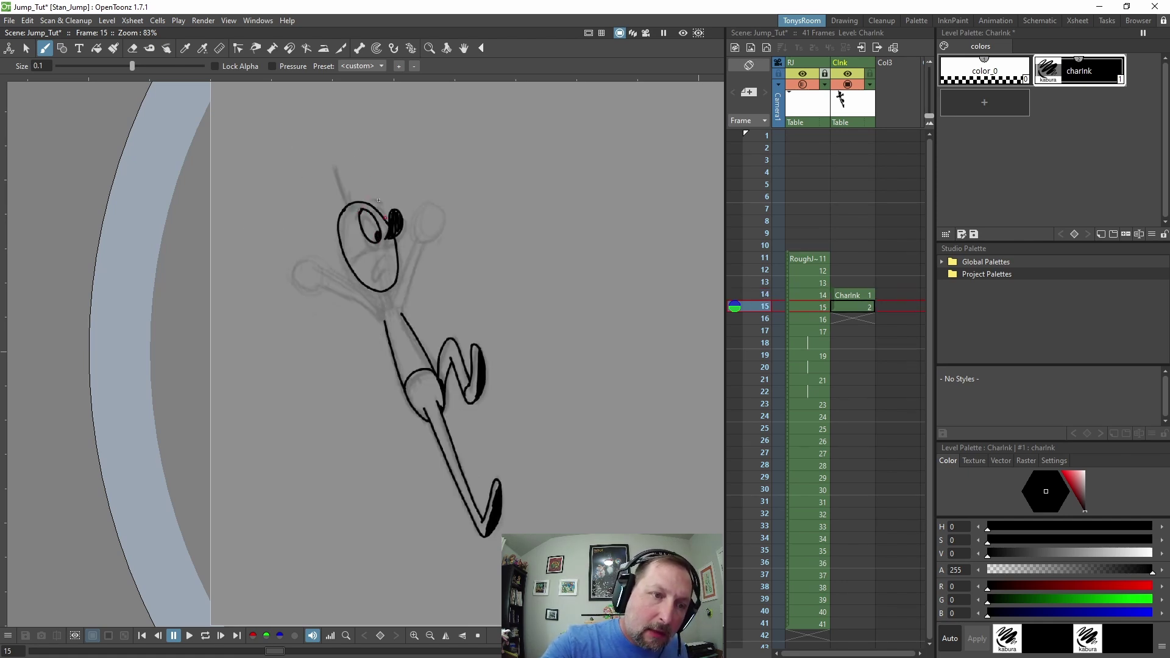
click(132, 48)
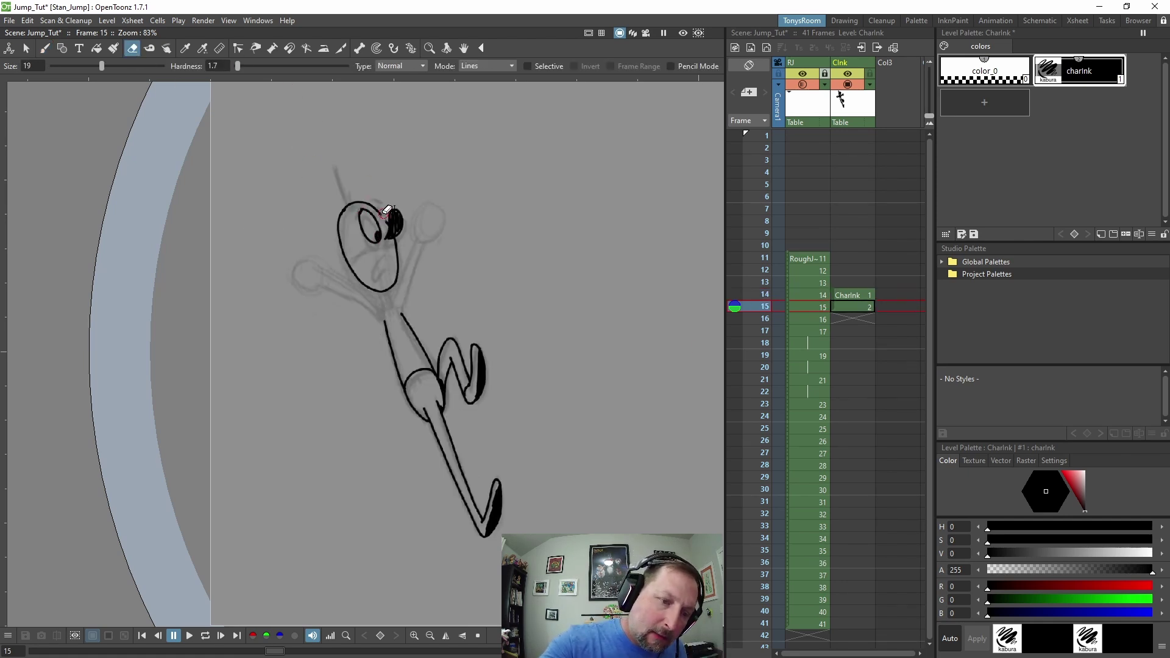
drag(386, 212, 375, 189)
click(45, 48)
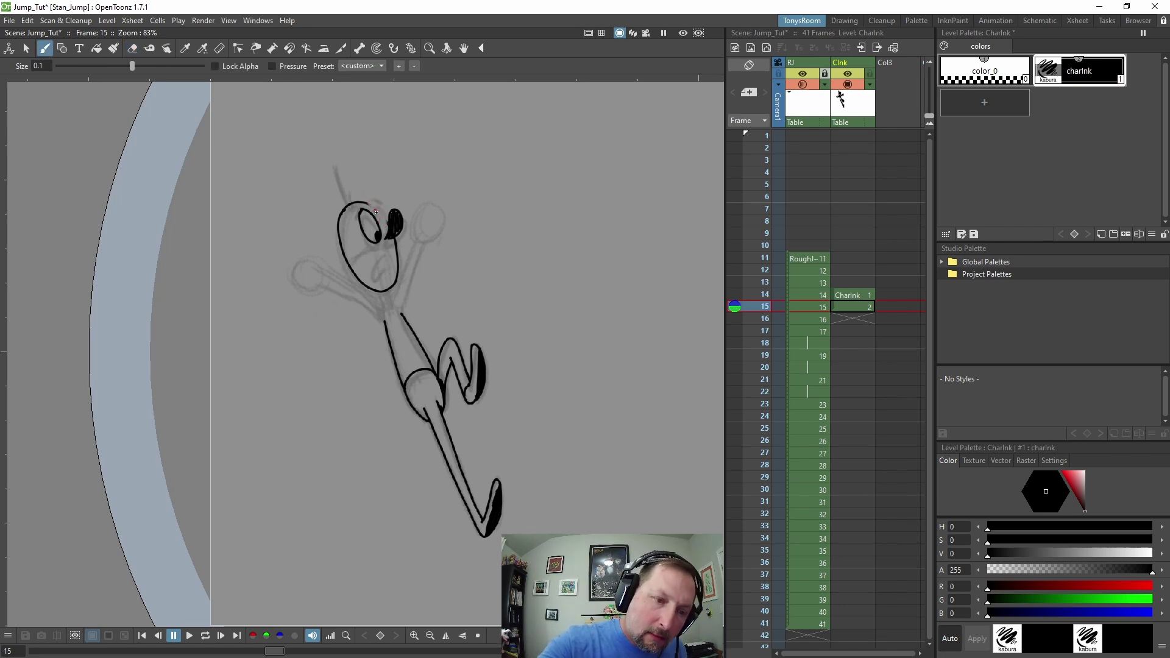
Ink the second eye with its pupil and both eyebrows on frame 15
key(comma)
key(period)
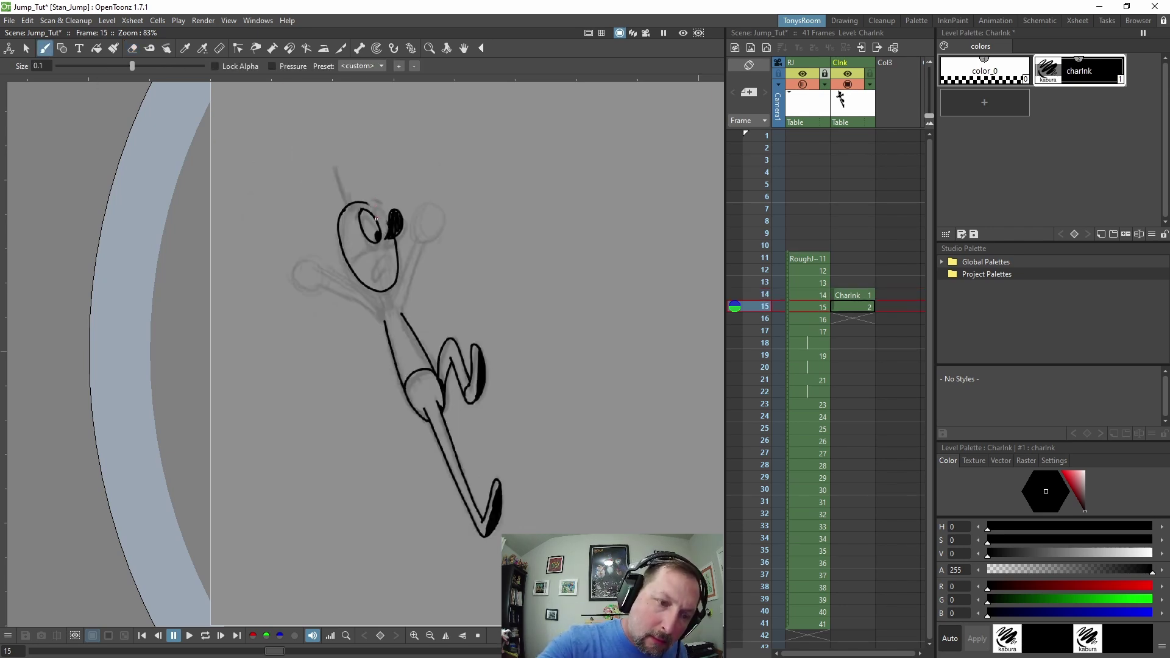
mouse_move(376, 218)
mouse_down()
mouse_move(387, 212)
mouse_move(385, 227)
mouse_up()
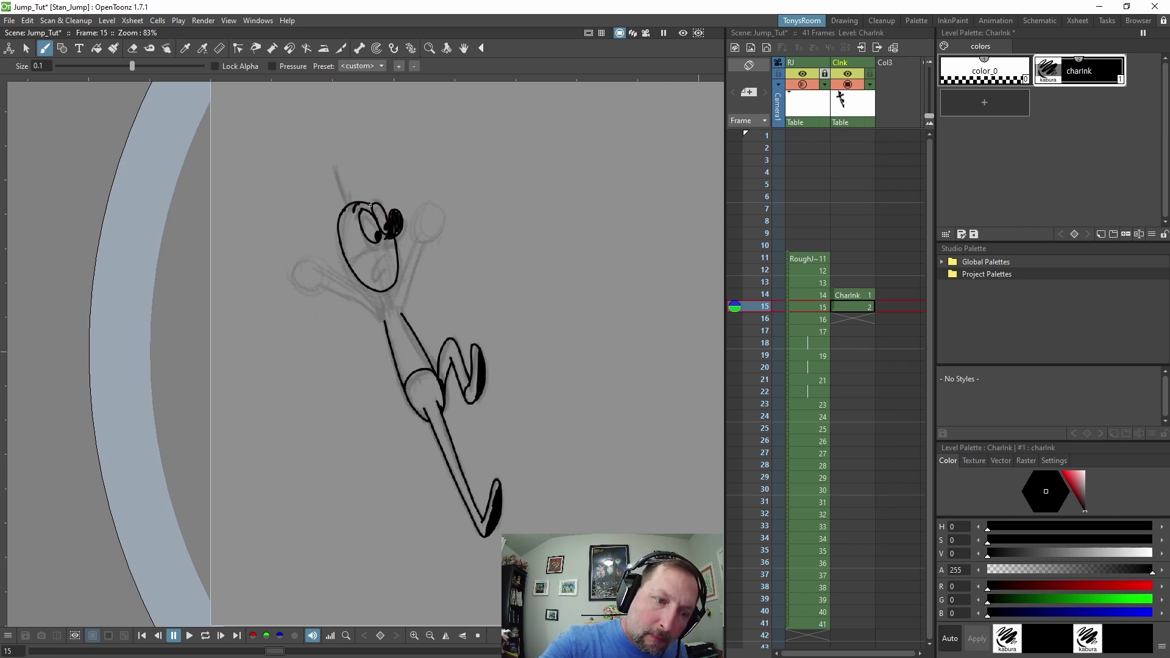
key(comma)
key(period)
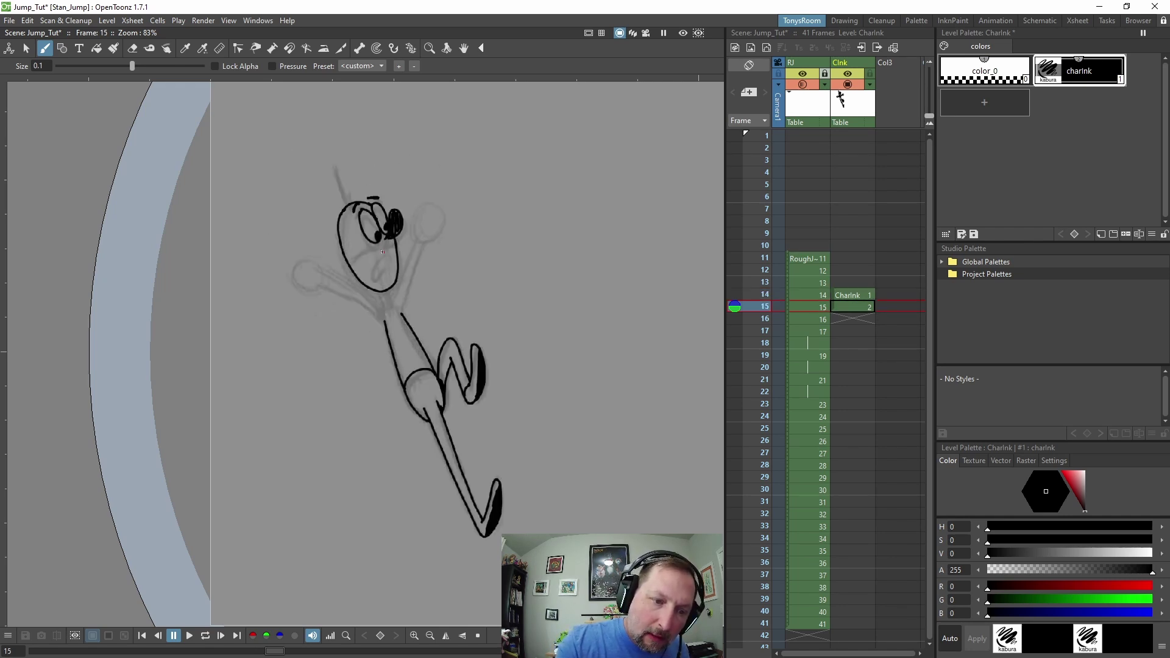
Ink the open mouth with its black interior on frame 15 and compare the face with frame 14
drag(385, 248, 378, 273)
key(comma)
key(period)
key(comma)
key(period)
key(comma)
key(period)
key(comma)
key(period)
key(comma)
key(period)
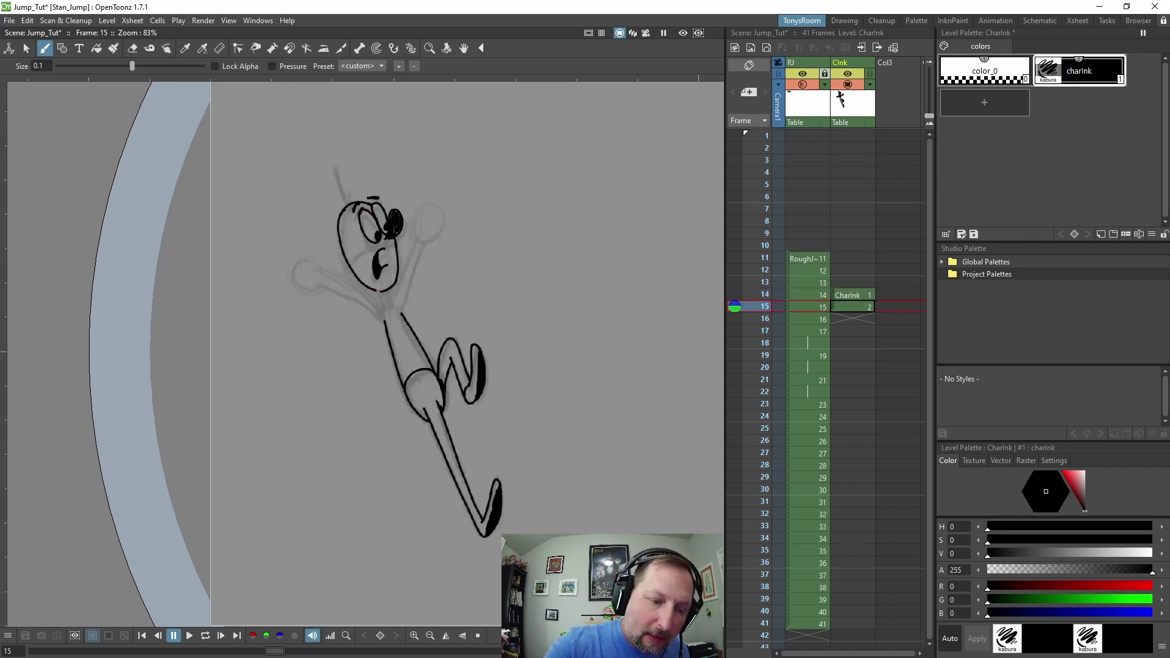
Ink the neck and the hair strands on frame 15, and thicken the eyebrow strokes
mouse_move(378, 291)
mouse_down()
mouse_move(387, 313)
mouse_move(383, 293)
mouse_up()
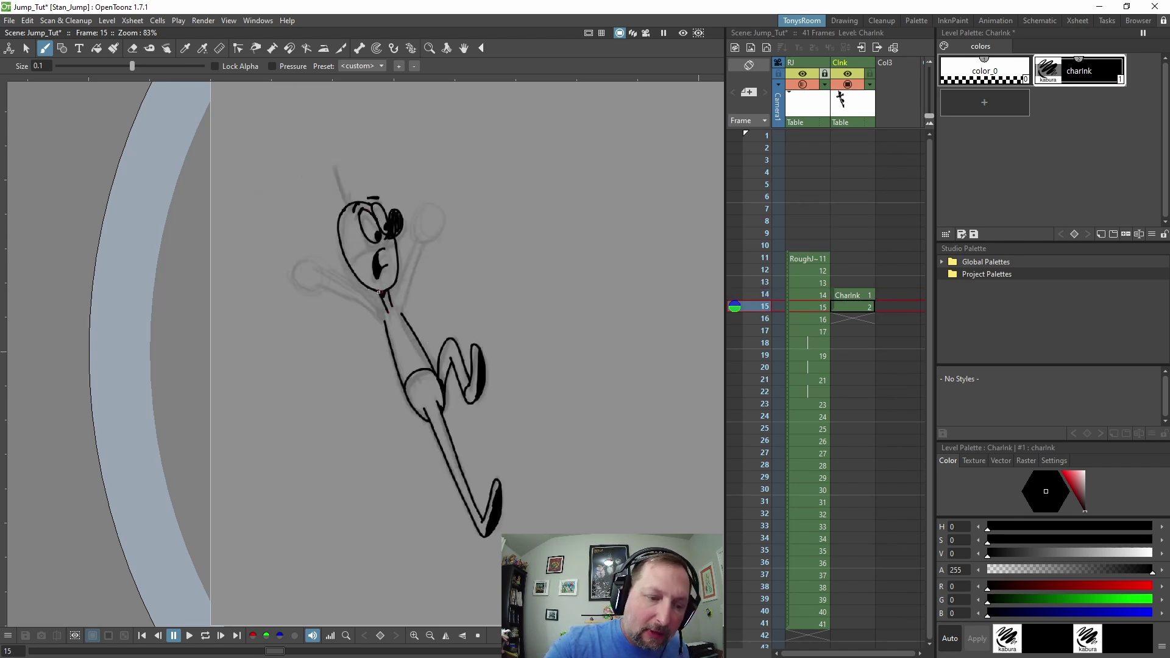
key(comma)
key(period)
mouse_move(346, 207)
mouse_down()
mouse_move(320, 142)
mouse_move(339, 175)
mouse_up()
key(comma)
key(period)
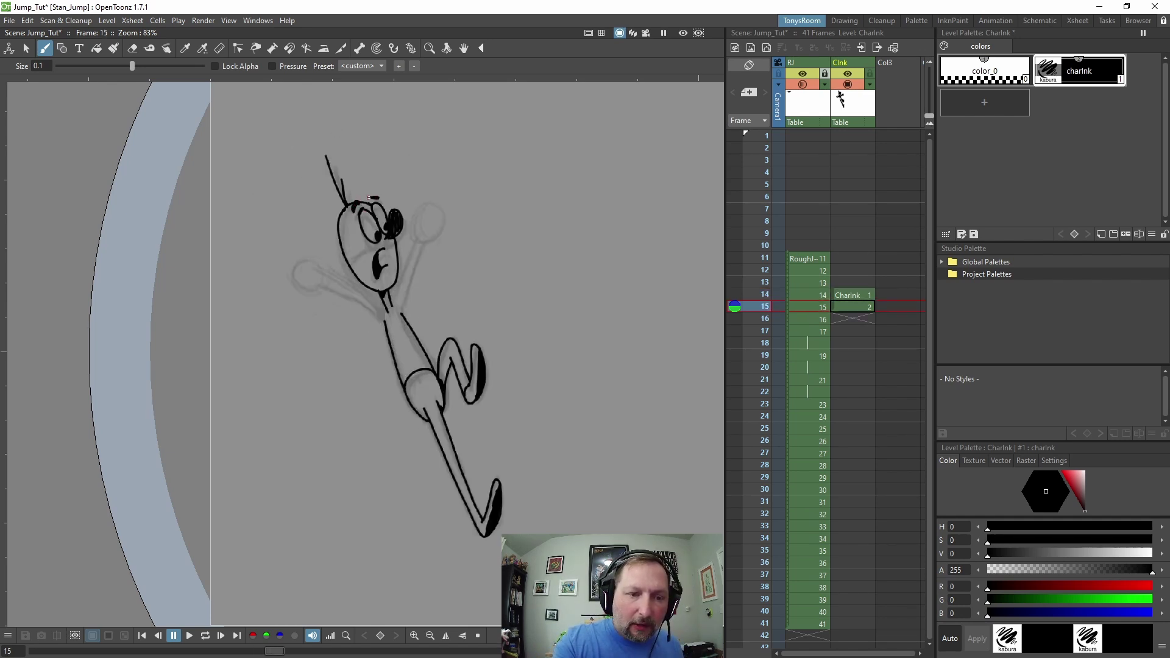
key(comma)
key(period)
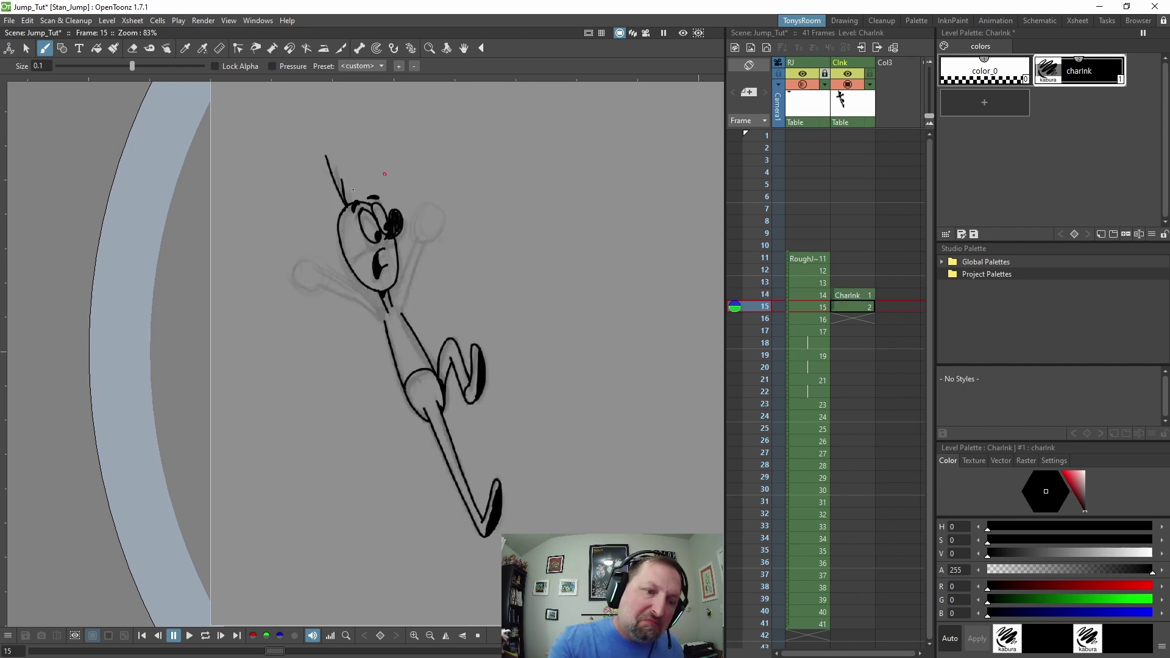
Thicken the eyebrows on frame 14 to match frame 15
key(comma)
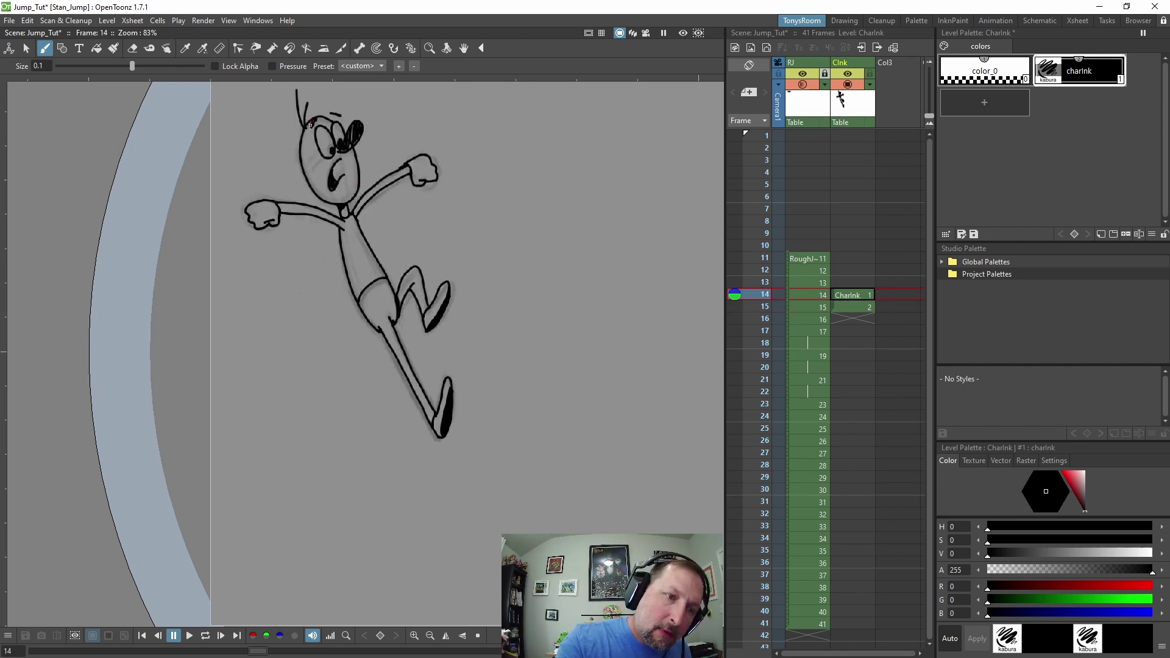
drag(330, 113, 340, 114)
key(comma)
key(period)
Ink the left arm with its fist and both edges of the raised right arm on frame 15
key(period)
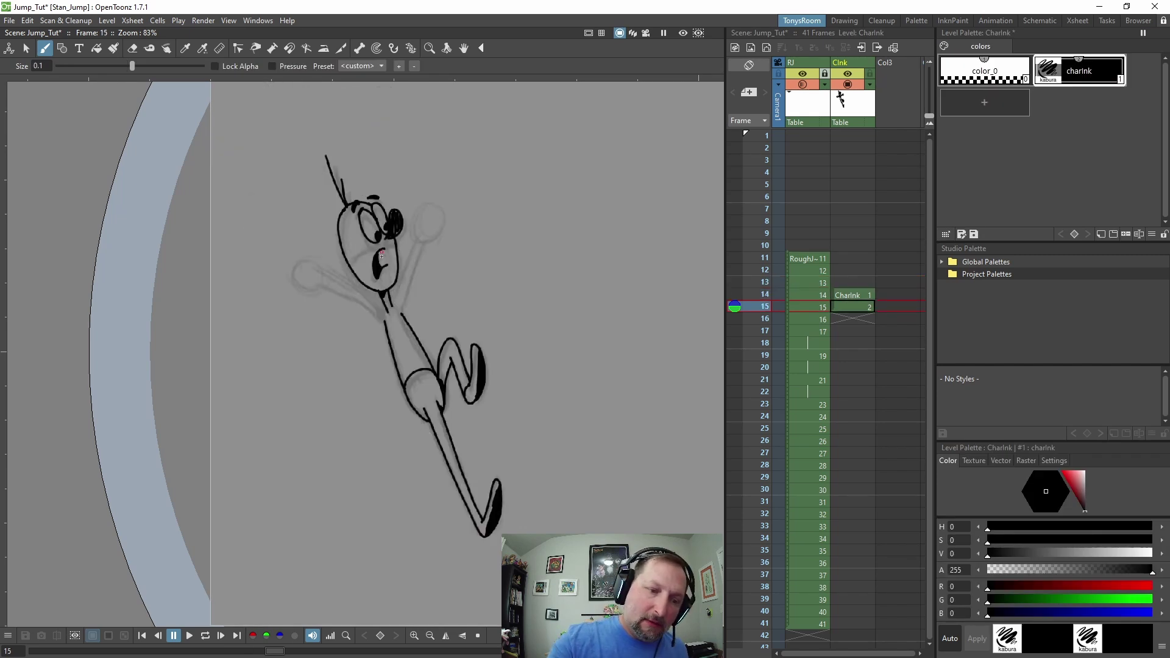
key(comma)
key(period)
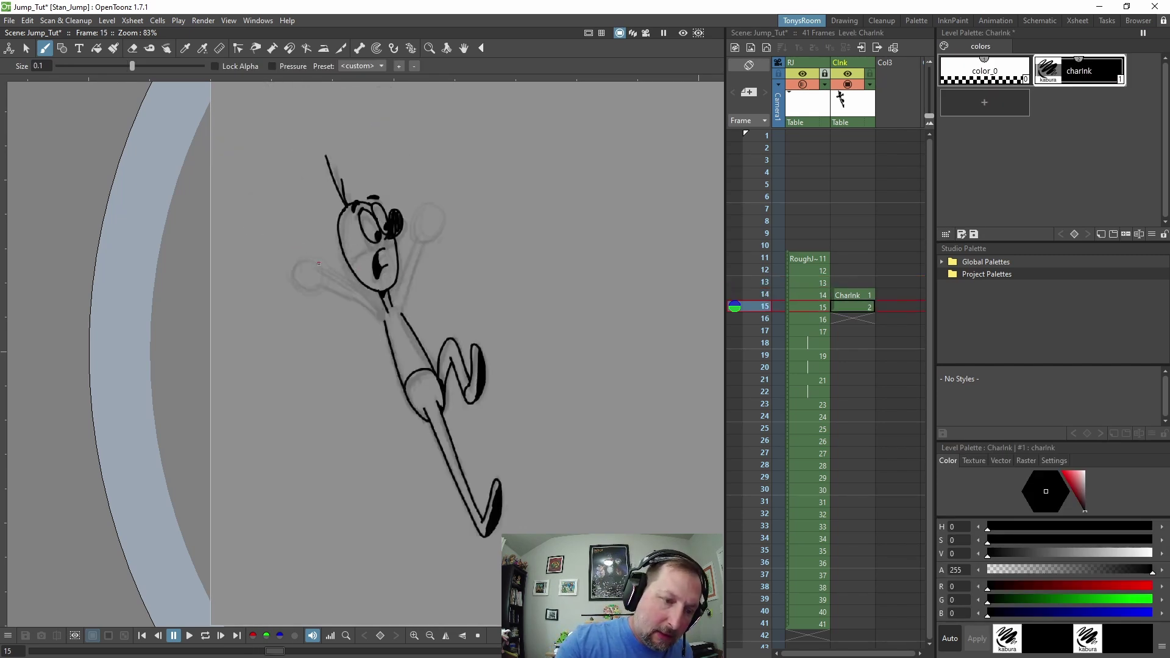
mouse_move(319, 264)
mouse_down()
mouse_move(294, 277)
mouse_move(317, 275)
mouse_move(300, 278)
mouse_move(310, 254)
mouse_move(387, 315)
mouse_up()
mouse_move(319, 277)
mouse_down()
mouse_move(388, 326)
mouse_move(419, 238)
mouse_up()
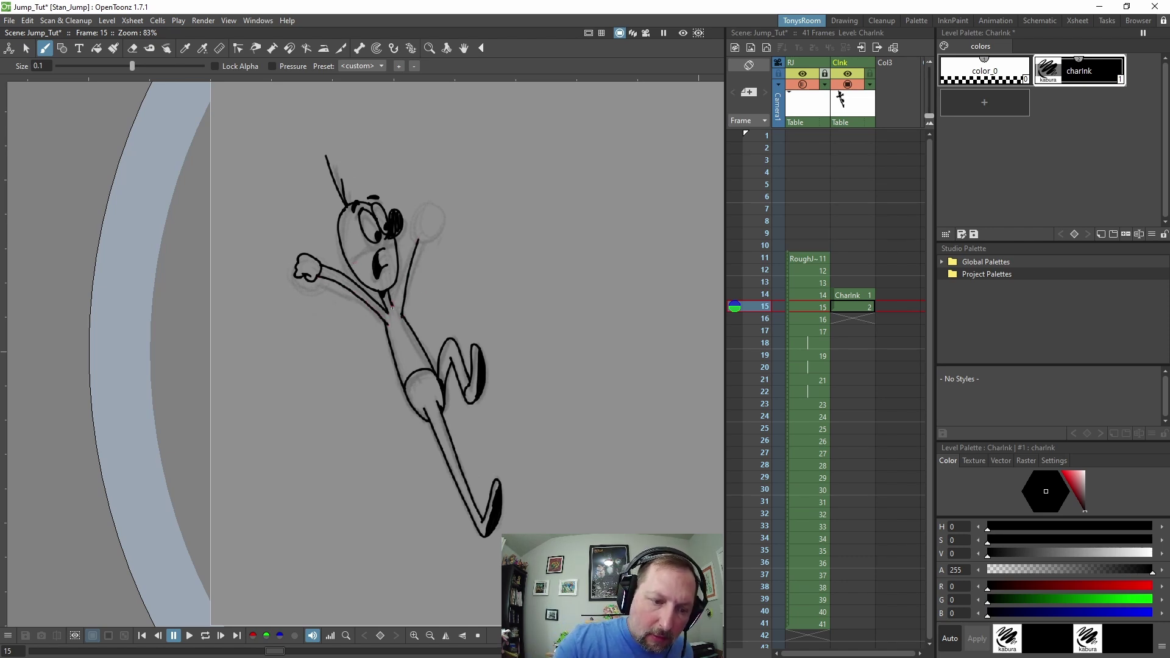
drag(388, 312, 415, 231)
key(comma)
key(period)
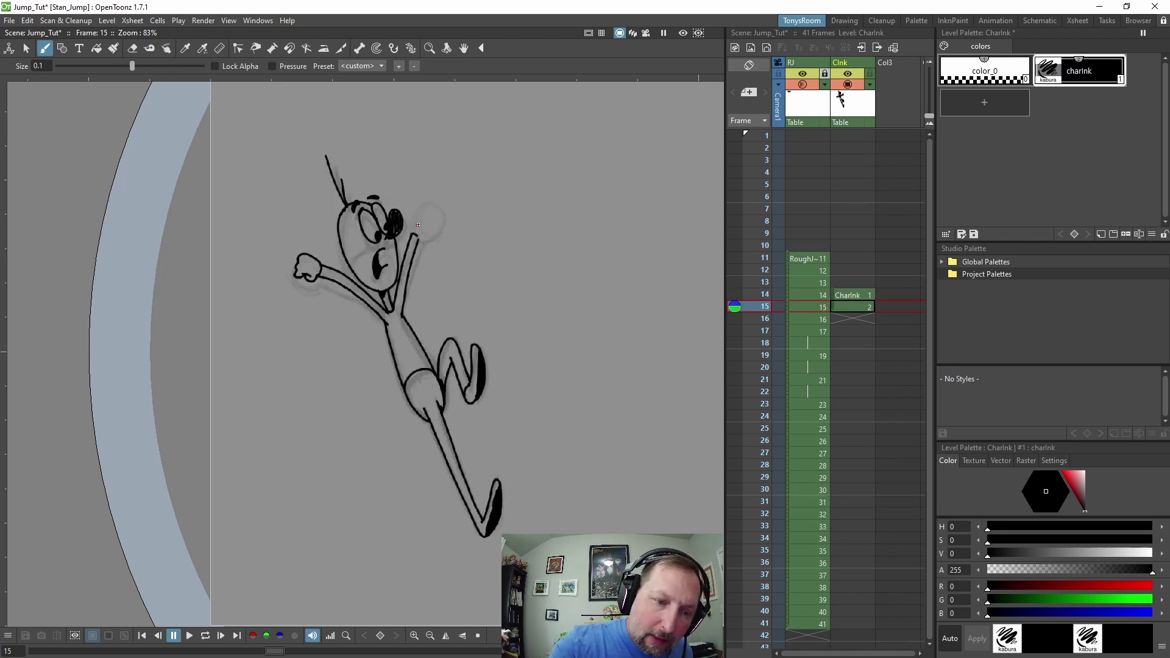
Ink the raised right fist on frame 15, compare it with frame 14 and clean up its lines with the eraser
mouse_move(412, 230)
mouse_down()
mouse_move(426, 216)
mouse_move(416, 232)
mouse_up()
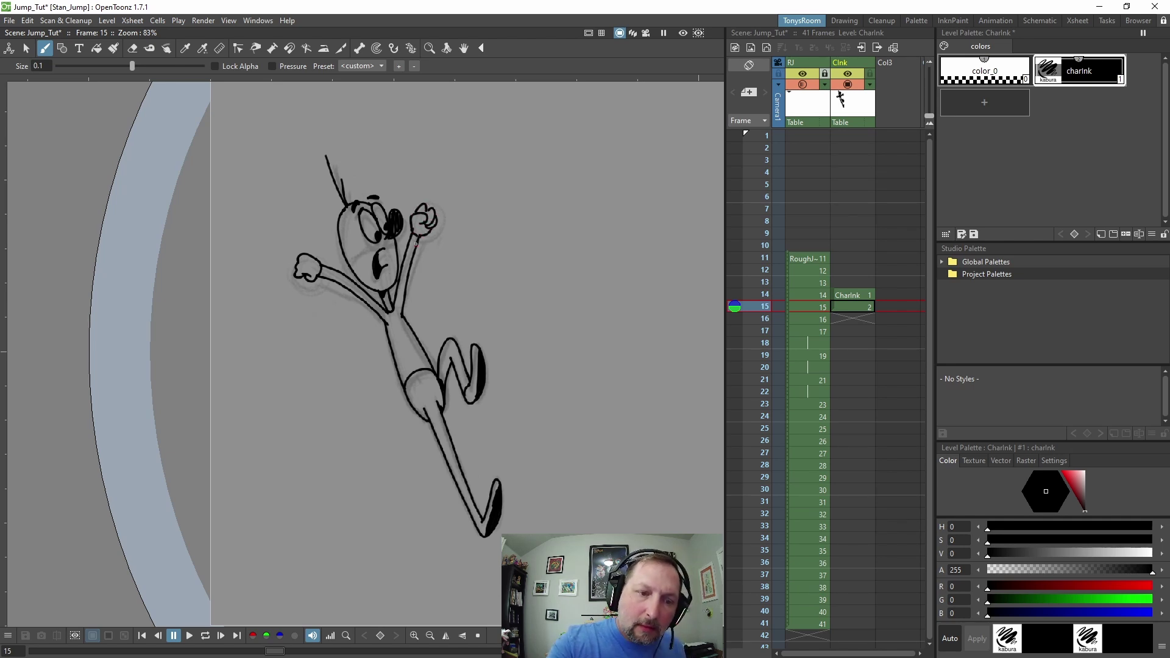
key(Up)
key(Down)
key(Up)
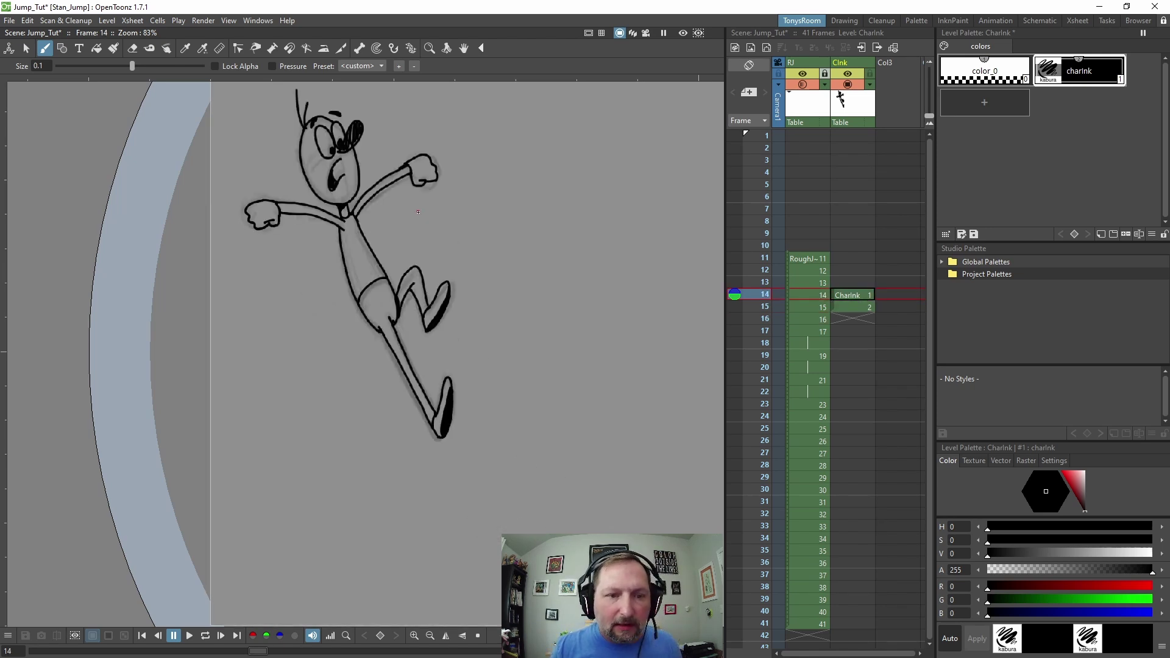
key(Down)
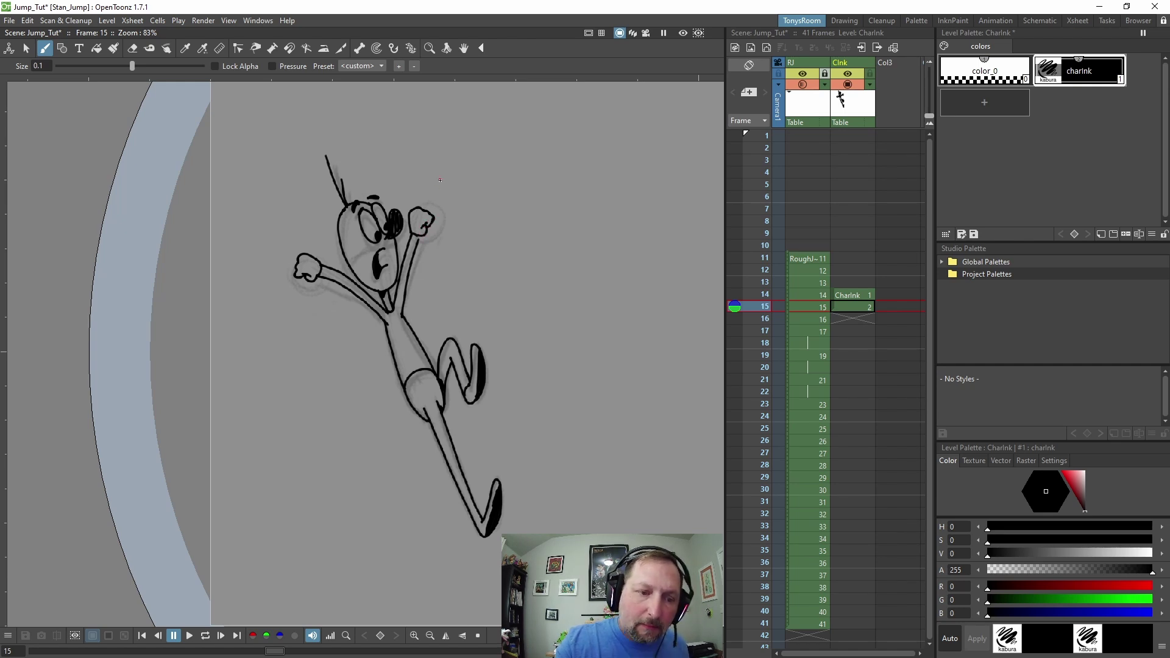
key(Up)
key(Down)
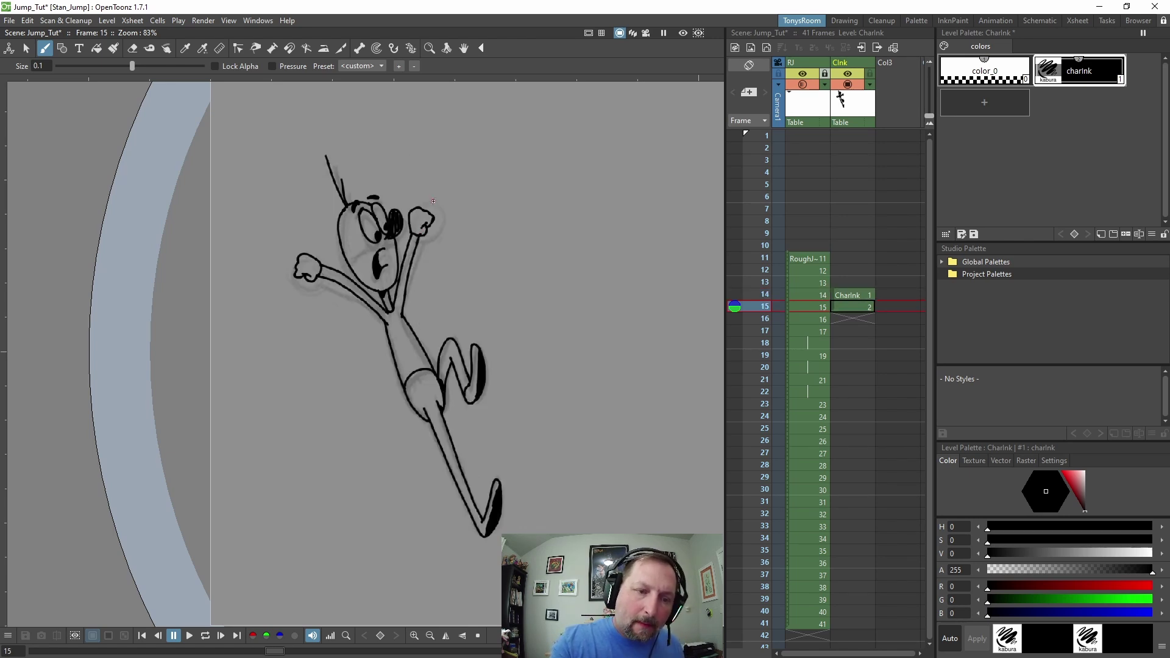
key(a)
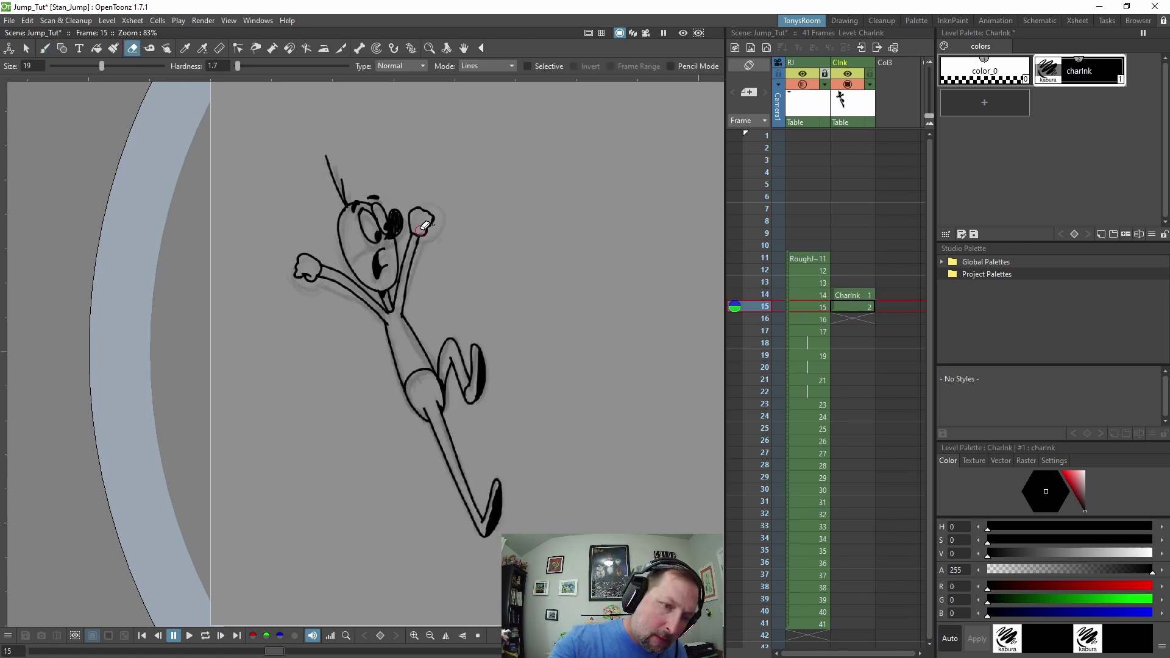
key(b)
Ink the crouching character on frame 16 over the rough, including the torso, legs, head and arms
key(.)
key(.)
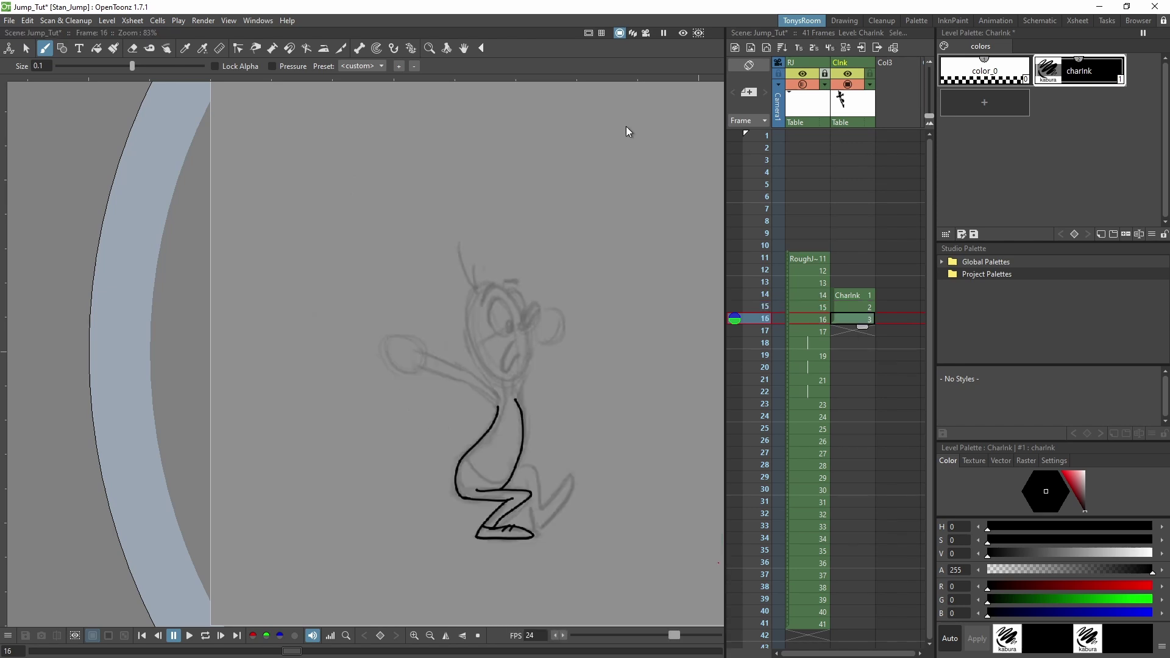
drag(512, 487, 557, 484)
mouse_move(458, 243)
mouse_down()
mouse_move(483, 285)
mouse_move(509, 396)
mouse_up()
drag(551, 314, 405, 356)
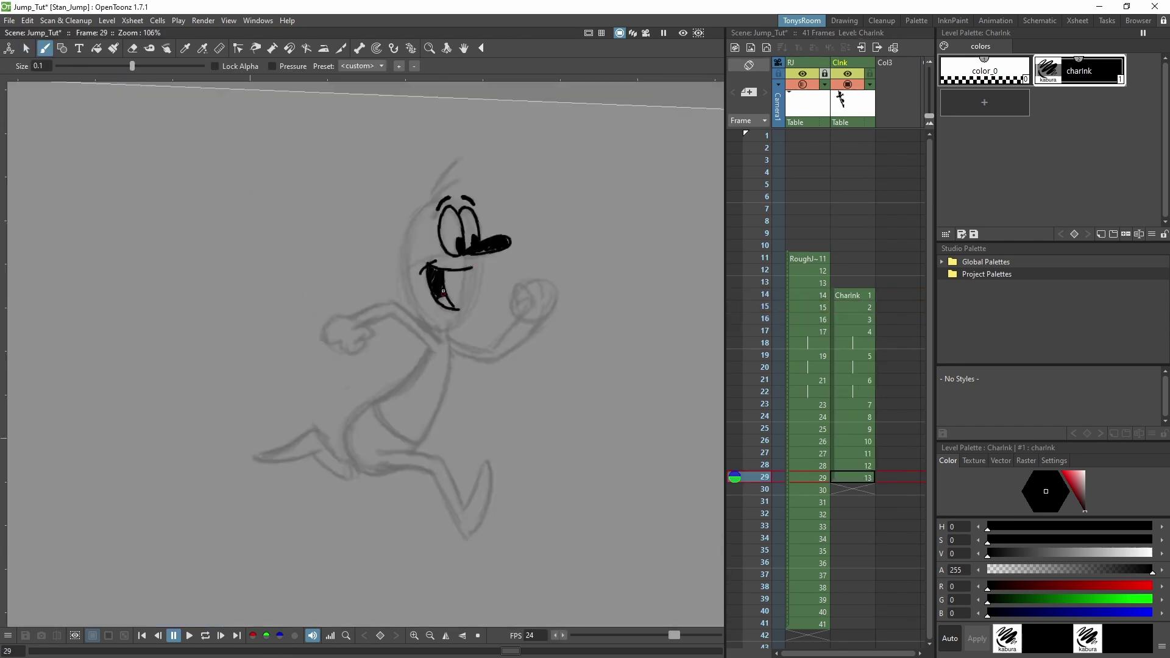
Ink the rough drawings on frames 17 to 39 in the CInk column, holding drawings 17, 19 and 21 for two frames each
drag(440, 293, 467, 465)
key(period)
drag(416, 181, 467, 243)
drag(436, 334, 491, 326)
drag(415, 341, 436, 528)
mouse_move(450, 539)
mouse_down()
mouse_move(473, 487)
mouse_move(452, 538)
mouse_up()
mouse_move(434, 333)
mouse_down()
mouse_move(493, 296)
mouse_move(508, 258)
mouse_up()
drag(379, 444, 345, 501)
drag(443, 415, 368, 465)
key(comma)
key(comma)
key(period)
key(period)
key(period)
drag(402, 186, 268, 274)
drag(341, 287, 414, 542)
drag(451, 201, 587, 444)
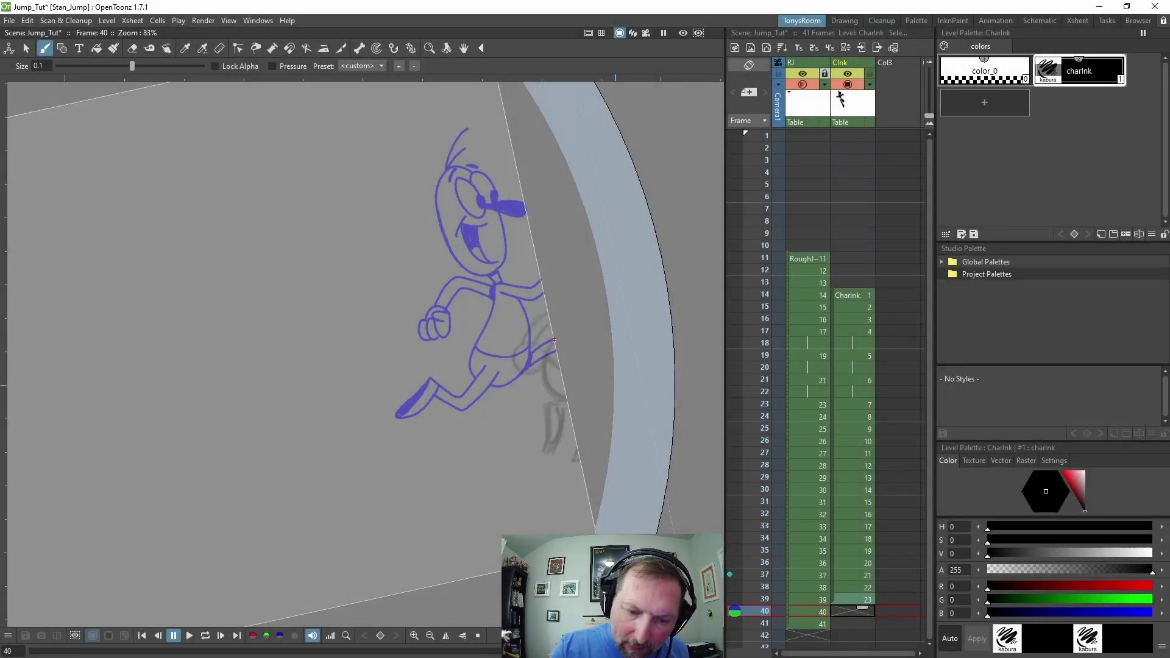
Ink the part of the hip, leg and foot that lies inside the camera edge on frame 40
mouse_move(555, 339)
mouse_down()
mouse_move(544, 354)
mouse_move(566, 399)
mouse_up()
mouse_move(544, 358)
mouse_down()
mouse_move(572, 363)
mouse_move(539, 452)
mouse_move(569, 395)
mouse_up()
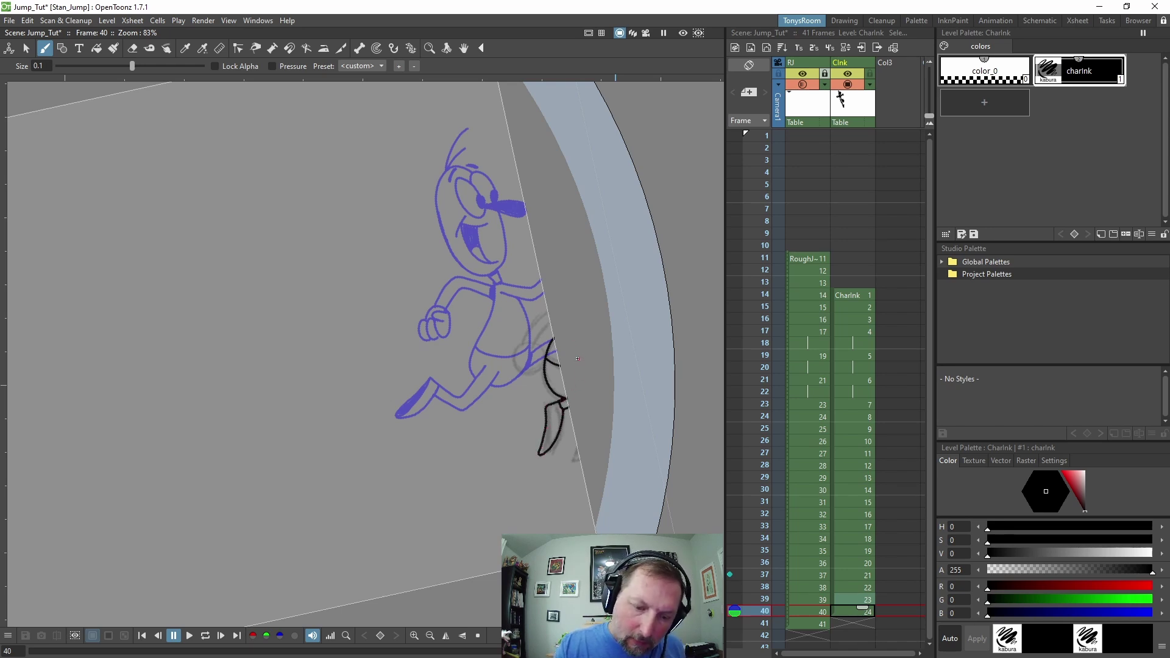
key(comma)
key(period)
Ink the last drawing on frame 41, adjusting the artwork with a selection
mouse_move(444, 312)
mouse_down()
mouse_move(429, 316)
mouse_move(437, 333)
mouse_move(448, 292)
mouse_move(475, 338)
mouse_move(543, 363)
mouse_move(571, 394)
mouse_move(602, 382)
mouse_up()
key(s)
mouse_move(595, 320)
mouse_down()
mouse_move(545, 354)
mouse_move(552, 321)
mouse_up()
click(507, 458)
key(b)
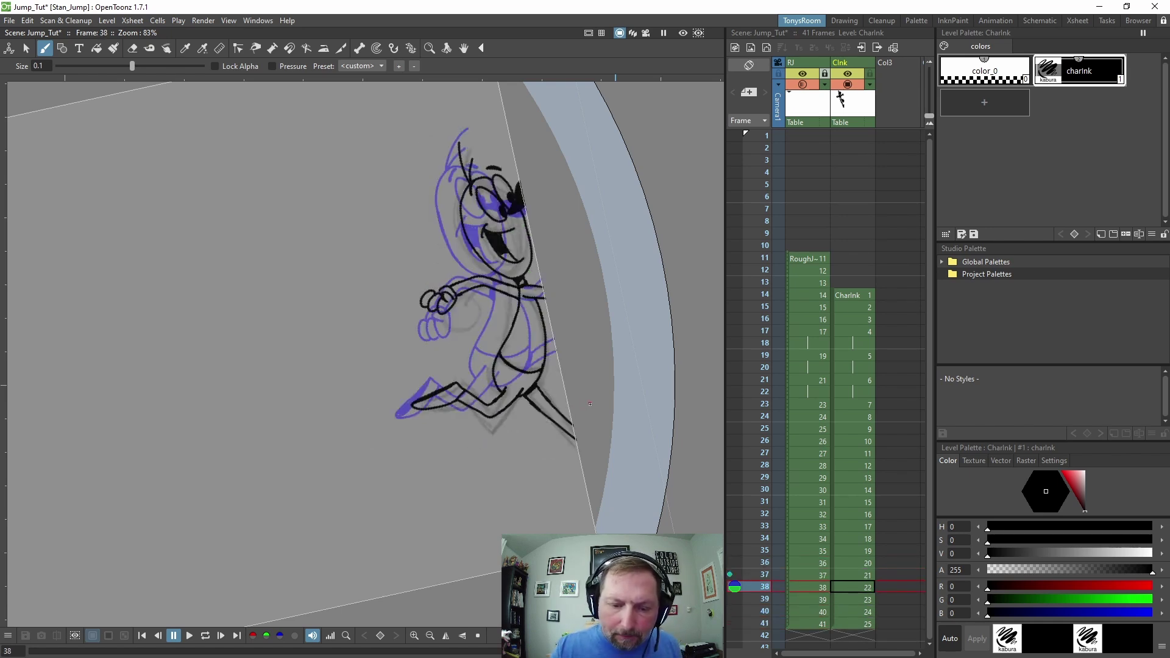
Erase the leg extending toward the camera edge on frame 38 and redraw it longer over the rough
key(a)
mouse_move(586, 444)
mouse_down()
mouse_move(550, 398)
mouse_move(550, 420)
mouse_move(548, 391)
mouse_move(529, 406)
mouse_move(544, 385)
mouse_move(542, 415)
mouse_up()
key(period)
key(comma)
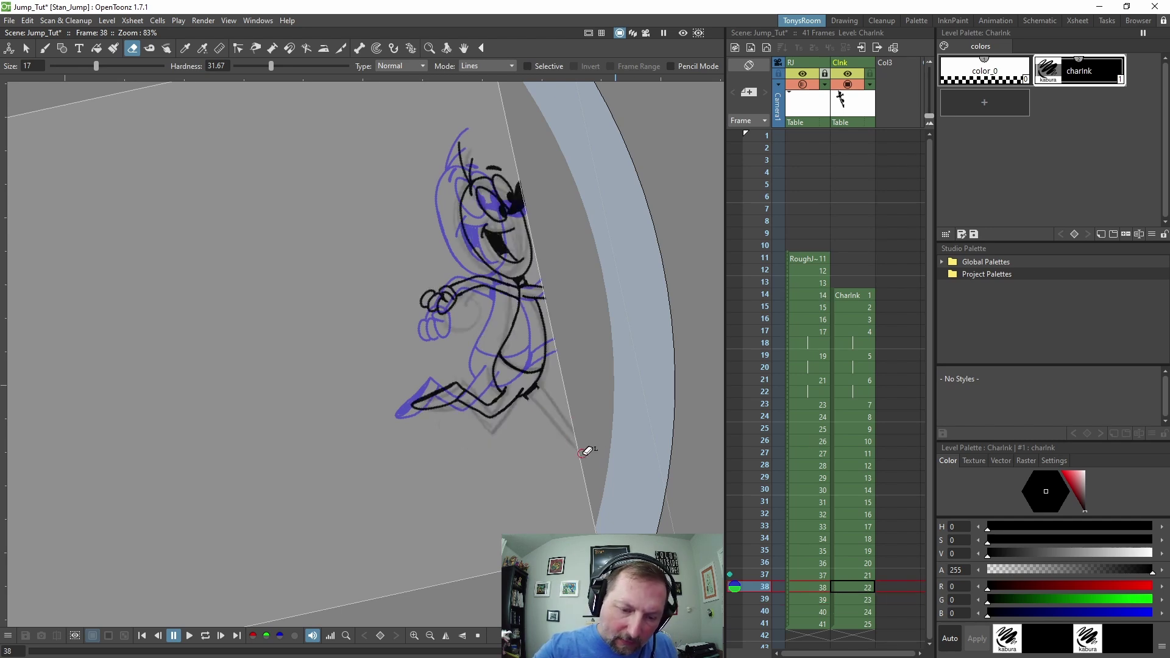
key(b)
drag(525, 395, 551, 422)
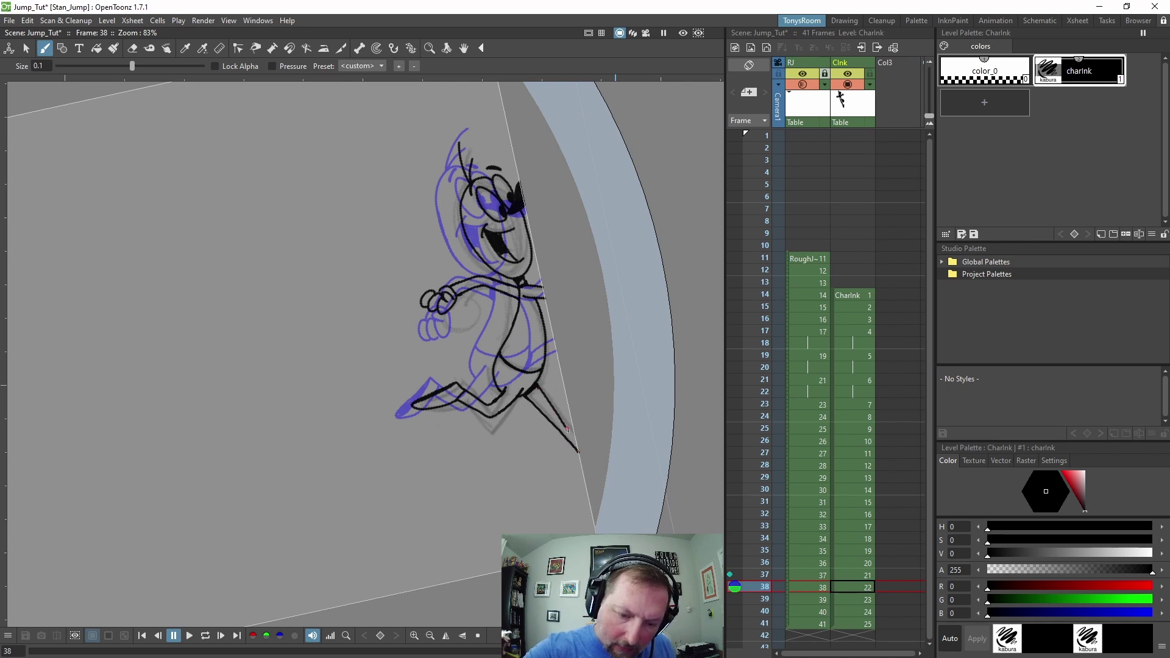
Undo the last leg stroke on frame 38 and compare that drawing with the neighbouring inked frames
key(ctrl+z)
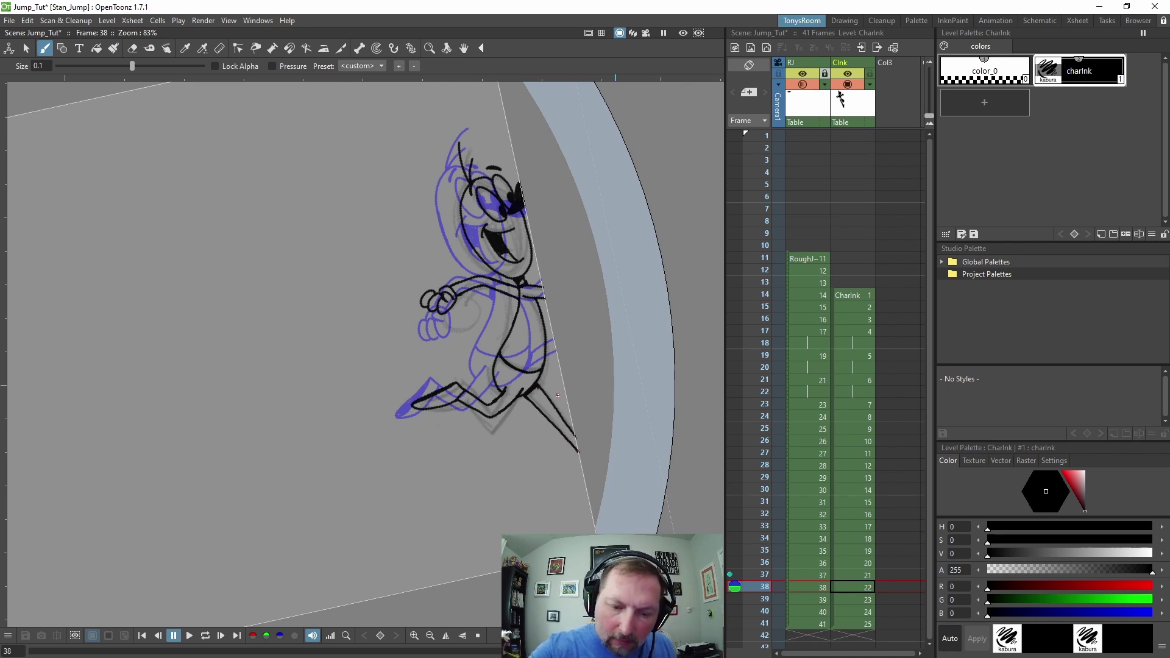
key(Down)
key(Up)
key(Down)
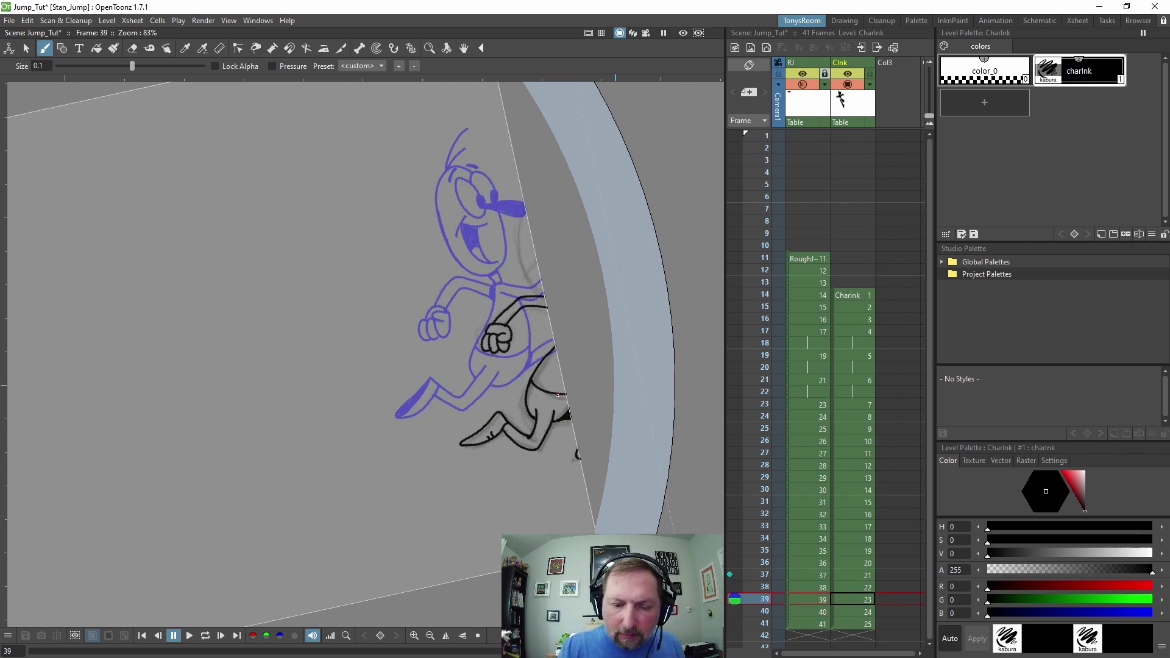
key(Up)
key(Up)
key(Down)
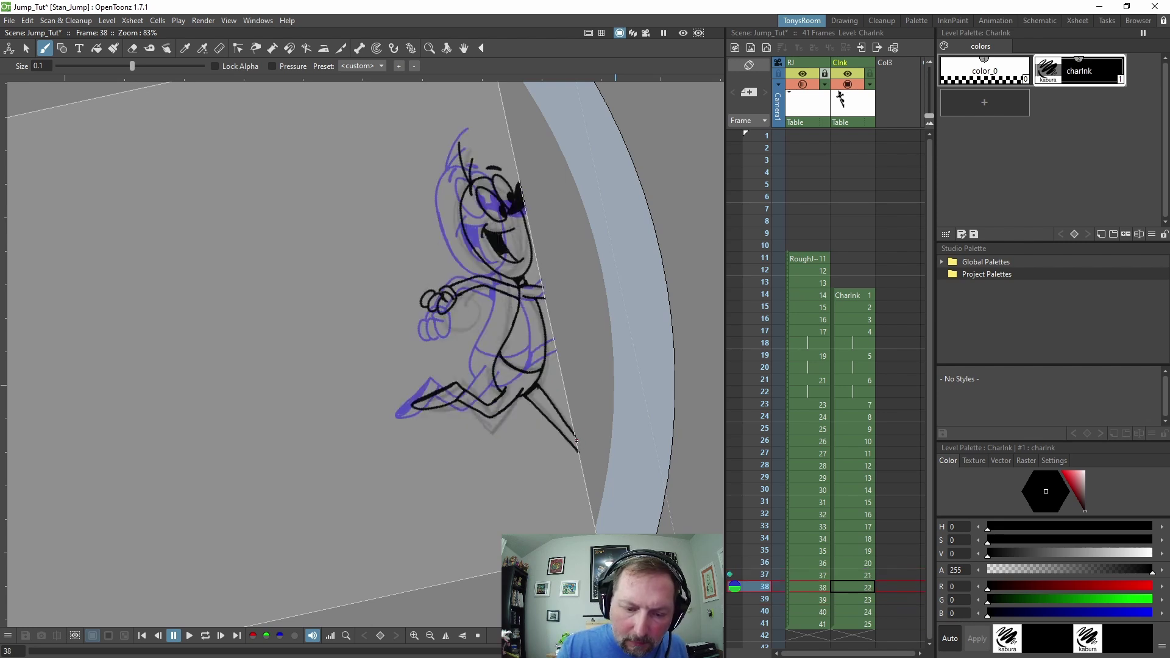
key(period)
key(comma)
key(period)
key(Down)
key(Down)
key(Up)
key(Up)
key(Up)
key(Up)
key(Up)
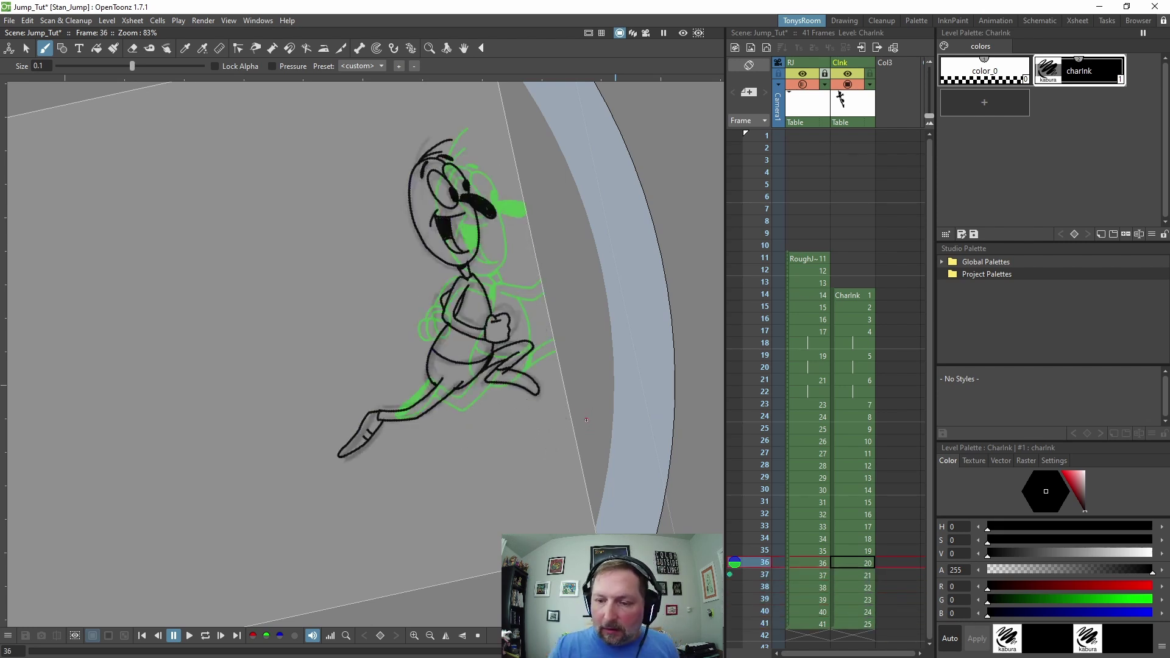
Renumber the CharInk drawings on frames 14 to 41 to match their frame numbers
click(833, 304)
click(781, 48)
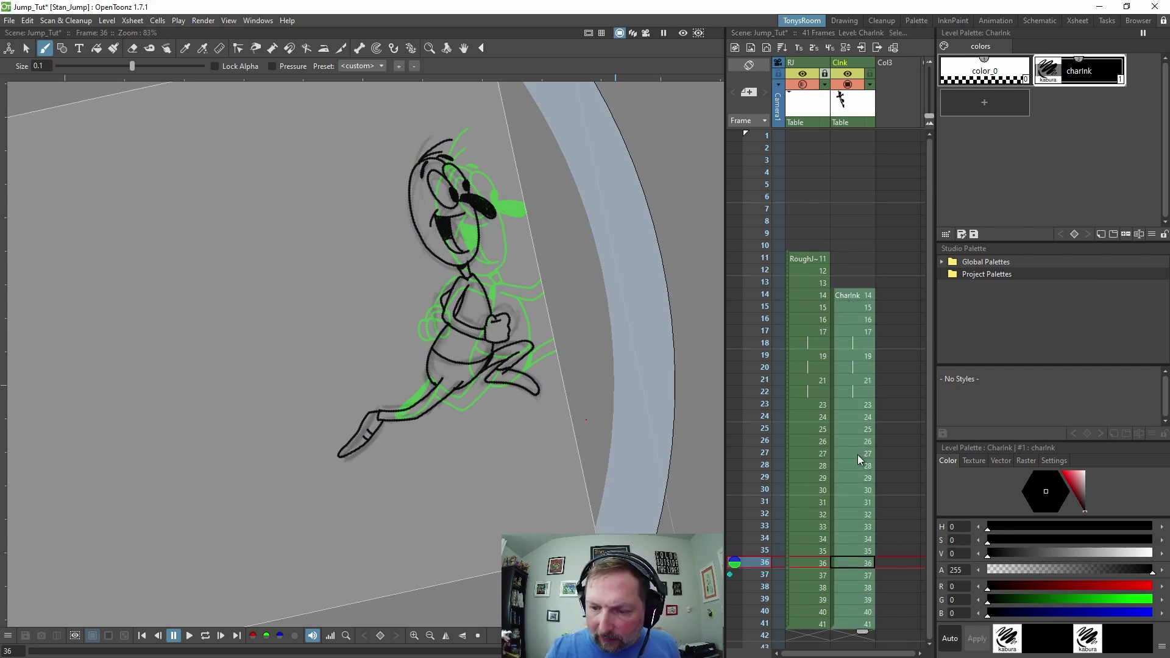
click(844, 538)
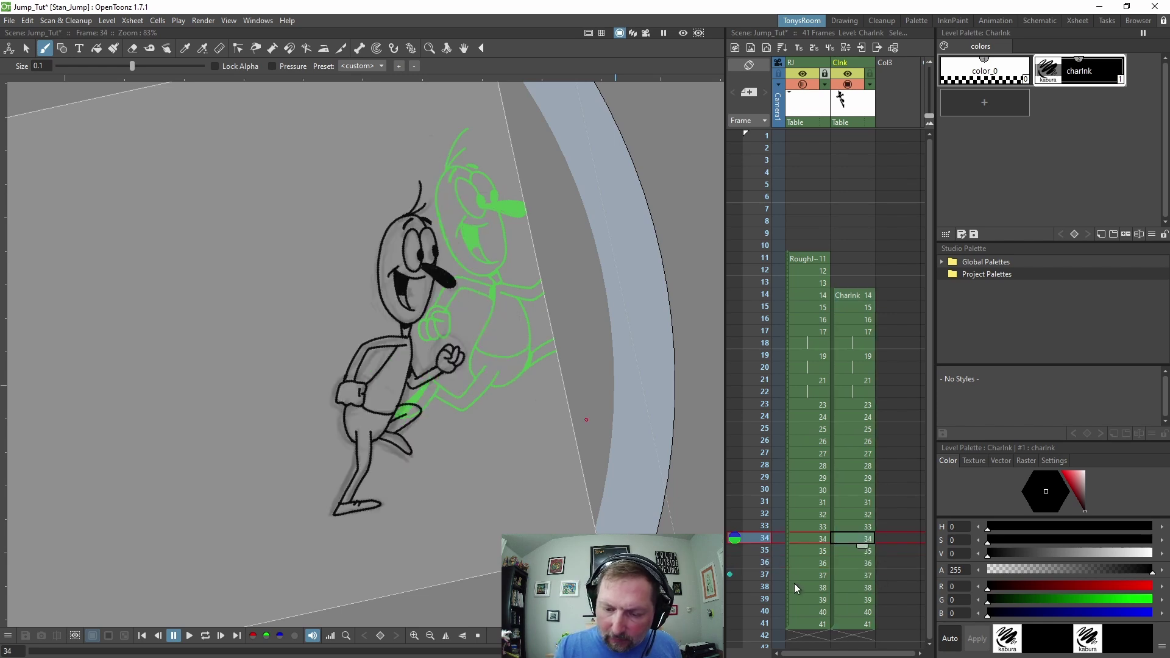
Remove the fixed onion skin marker from frame 37 and flip through the inked drawings between frames 29 and 34
click(729, 575)
key(Up)
key(Up)
key(Up)
key(Up)
key(Up)
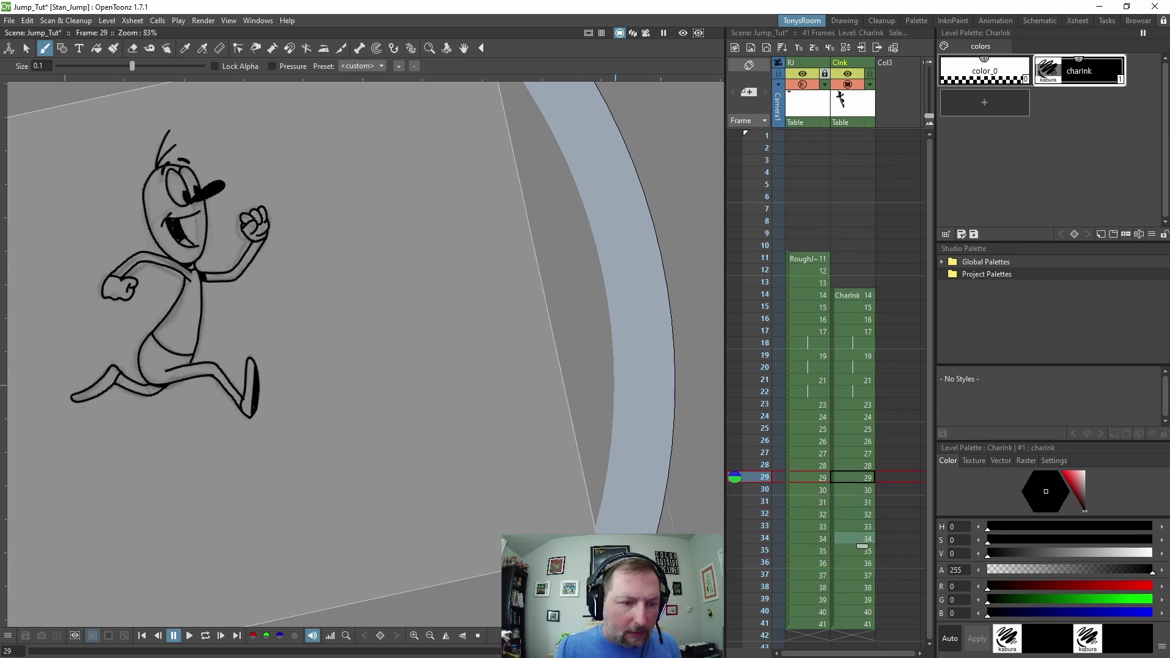
key(period)
key(period)
key(period)
key(period)
key(period)
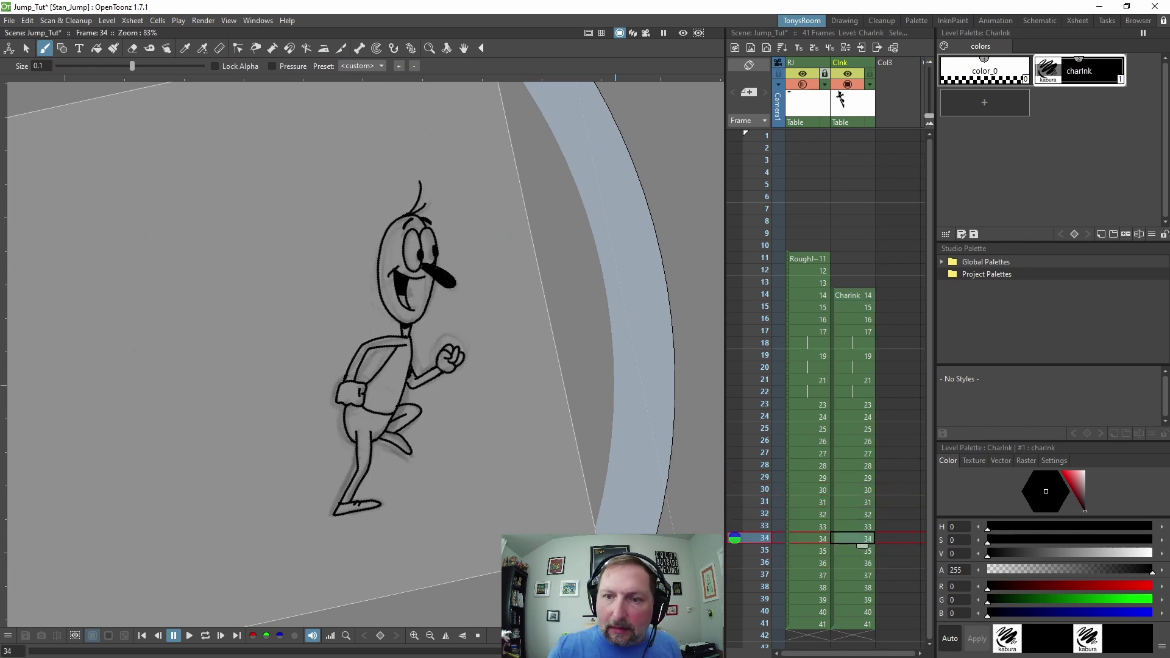
Hide the rough RJ column and play back the CInk column in a loop
click(803, 83)
click(802, 73)
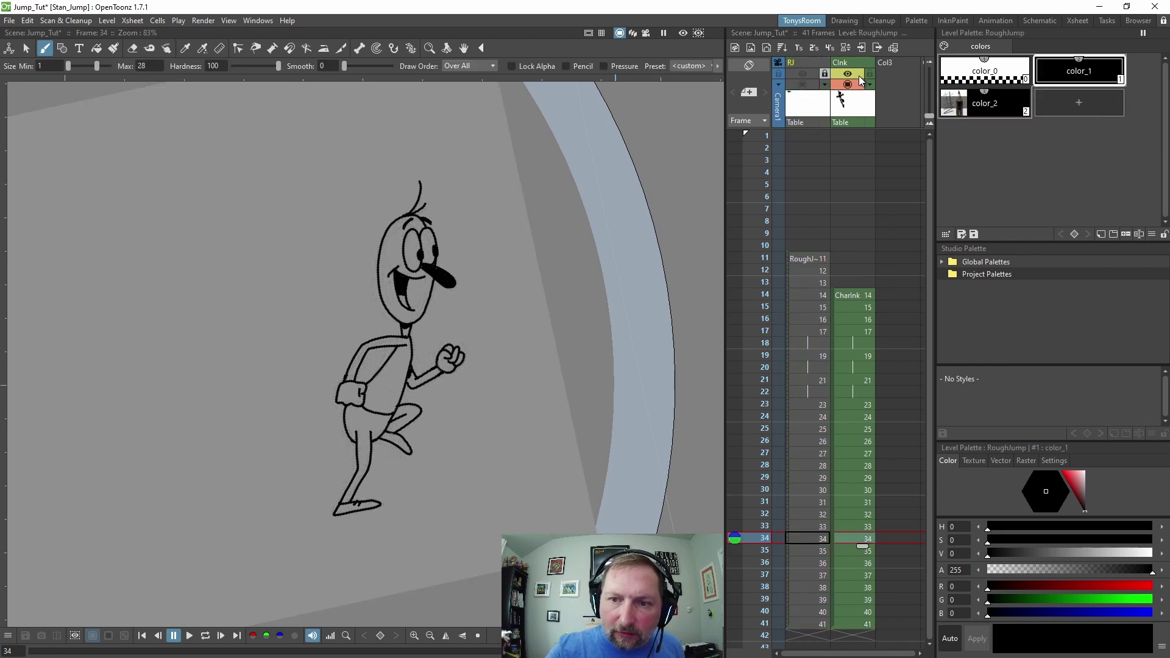
click(859, 65)
key(l)
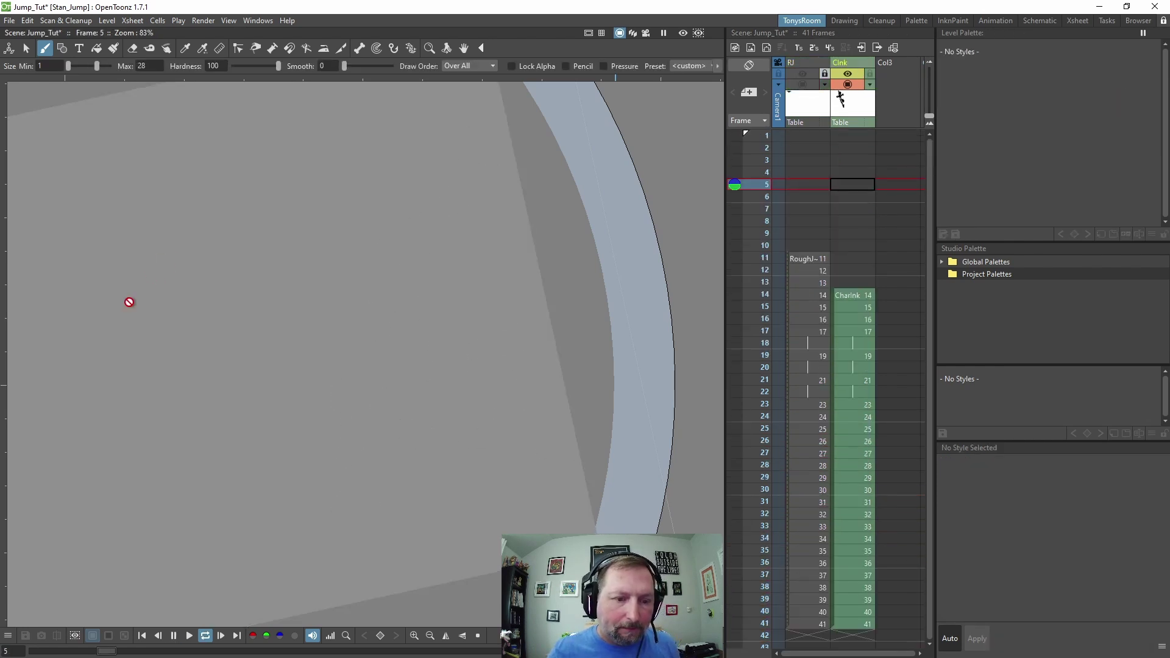
scroll(237, 280, down, 1)
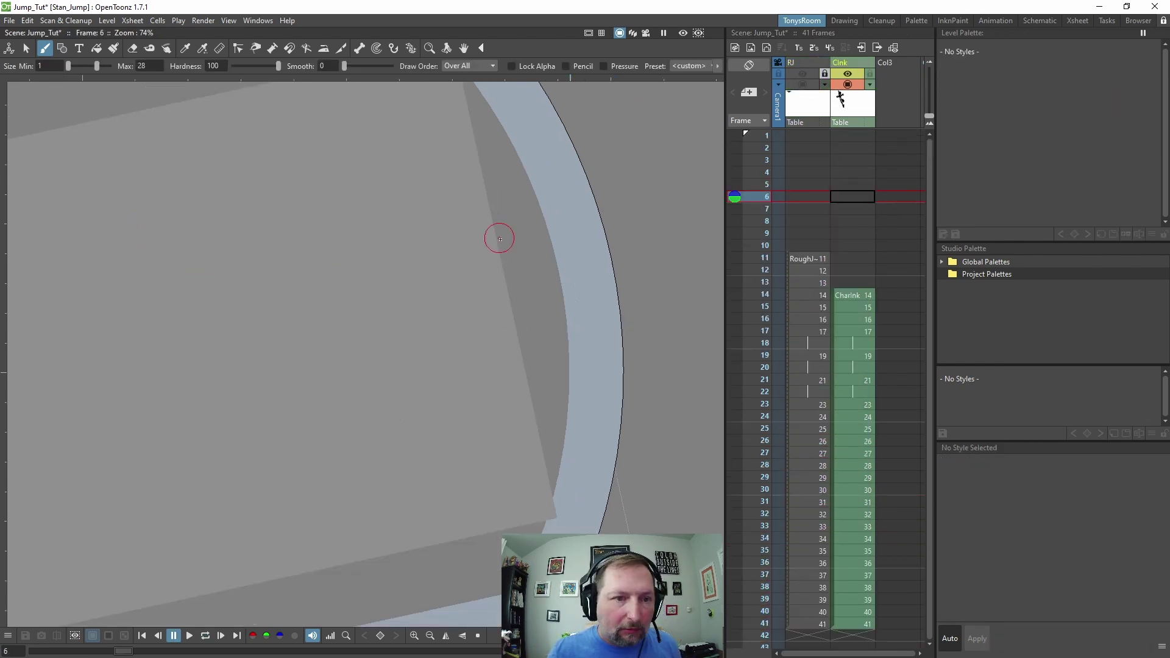
Reset the canvas rotation and replay the inked animation with the whole camera frame in view
key(ctrl+space)
click(698, 67)
scroll(574, 341, down, 1)
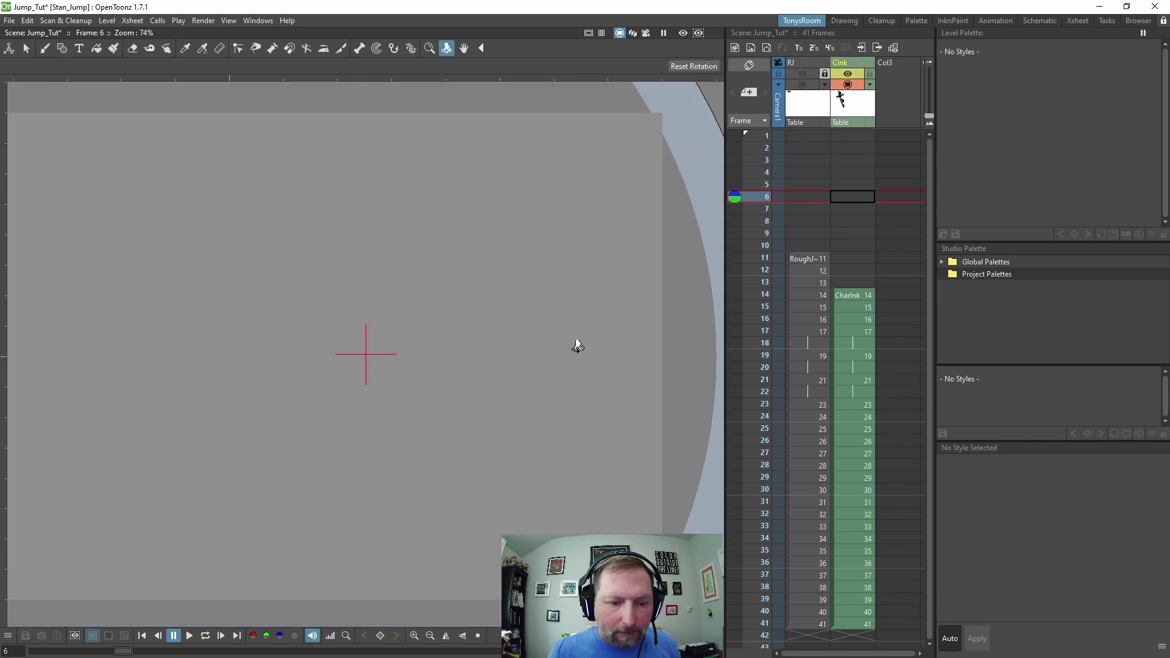
scroll(483, 378, down, 1)
scroll(449, 371, down, 2)
mouse_move(483, 378)
mouse_down()
mouse_move(449, 371)
mouse_move(467, 374)
mouse_up()
scroll(449, 371, up, 1)
key(l)
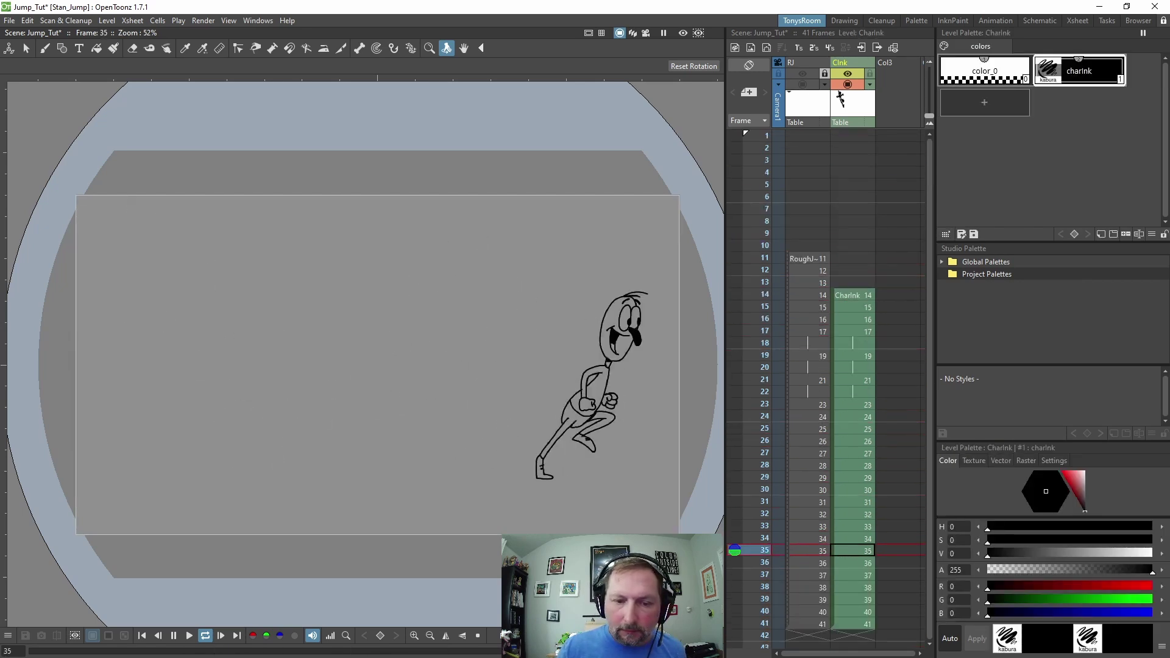
key(l)
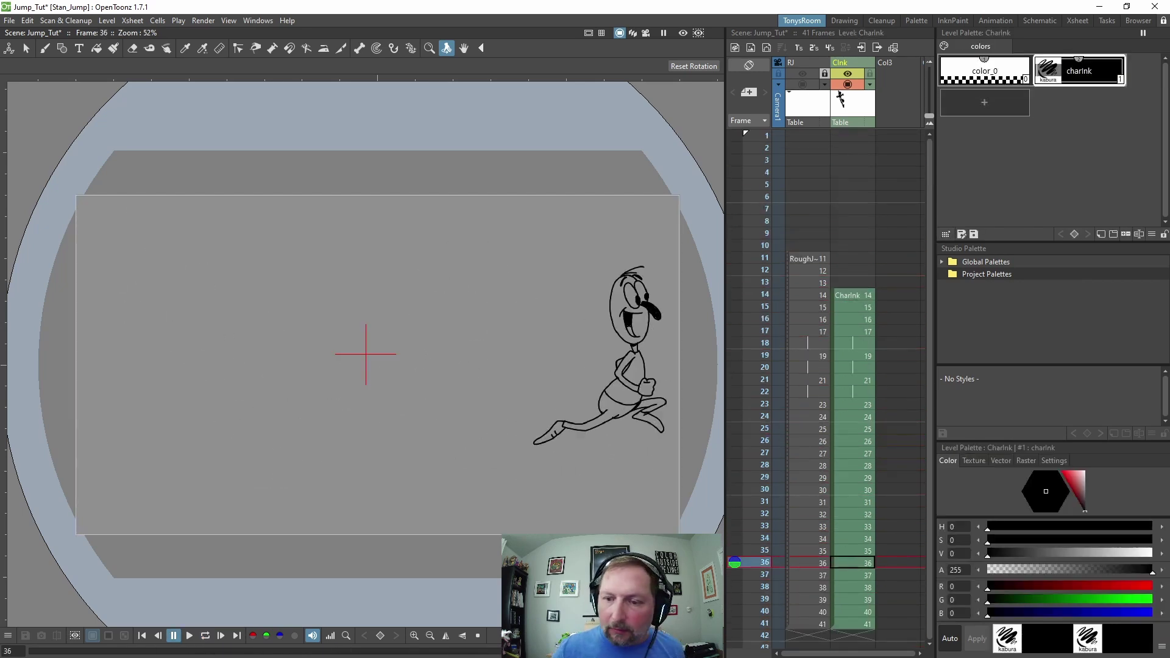
Add a blank CharInk drawing on frame 13 by painting a brush dab and erasing it
click(843, 294)
click(849, 283)
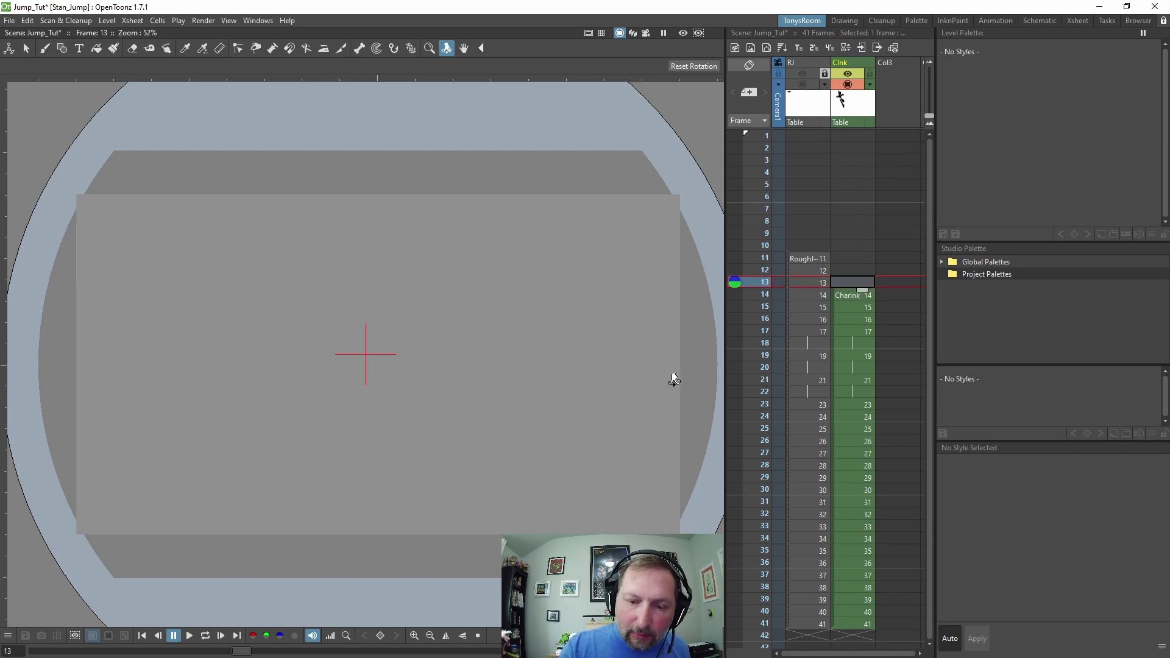
key(b)
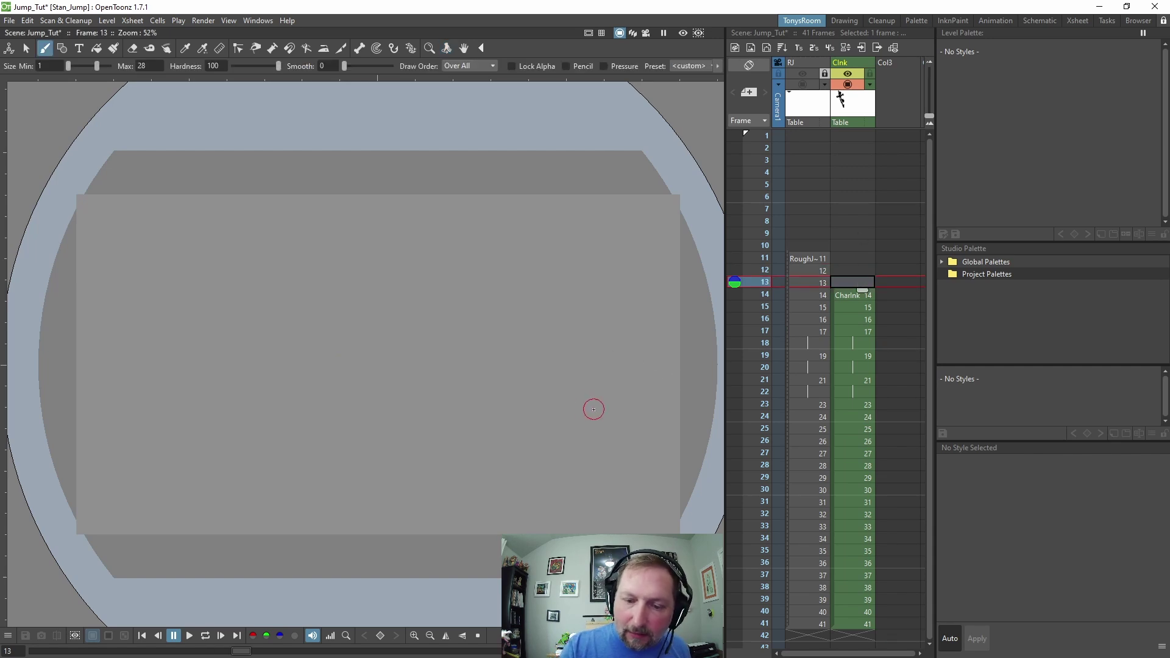
click(854, 296)
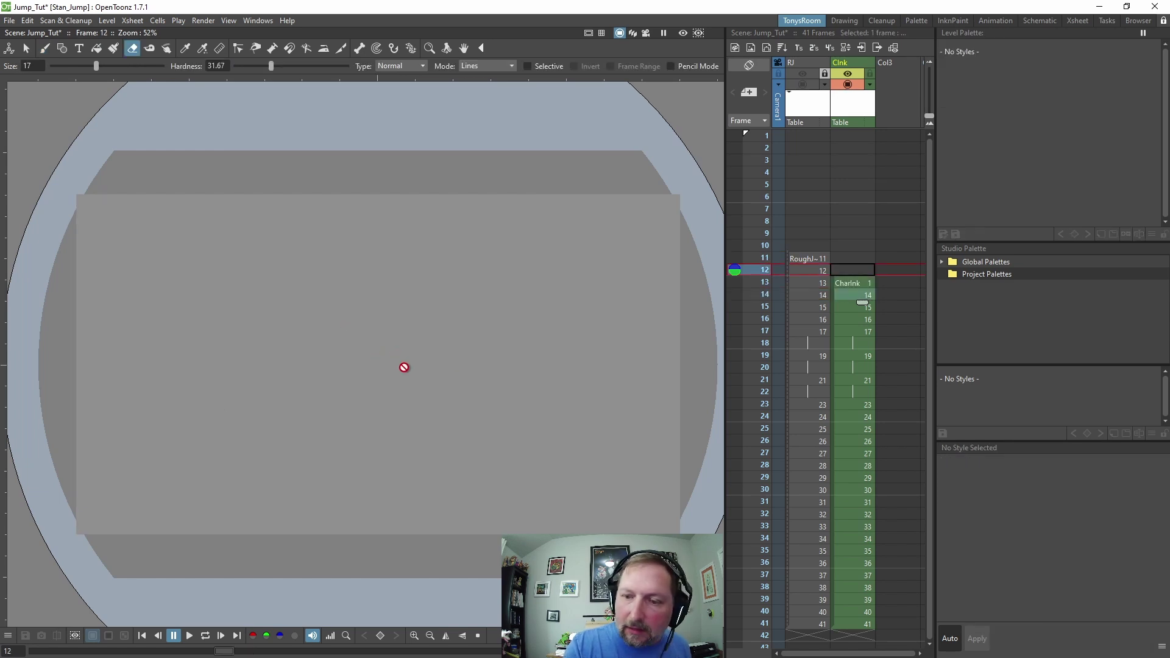
Add blank CharInk drawings on frames 12 and 11 by painting a dab on each and erasing it
key(b)
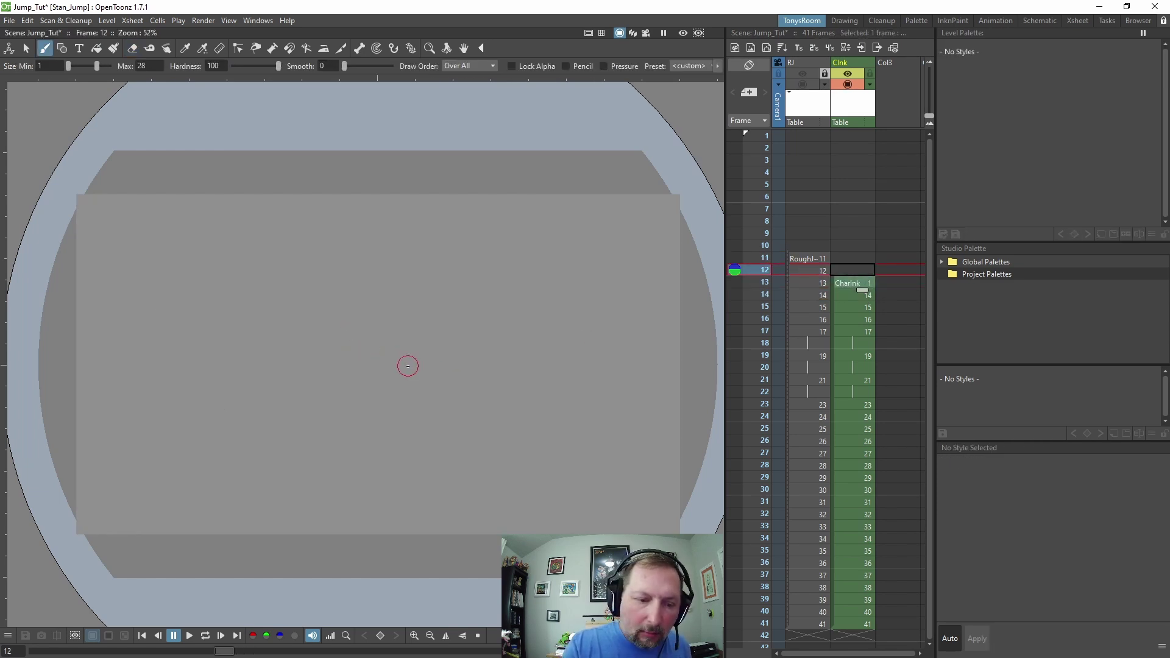
click(408, 366)
key(Up)
click(411, 371)
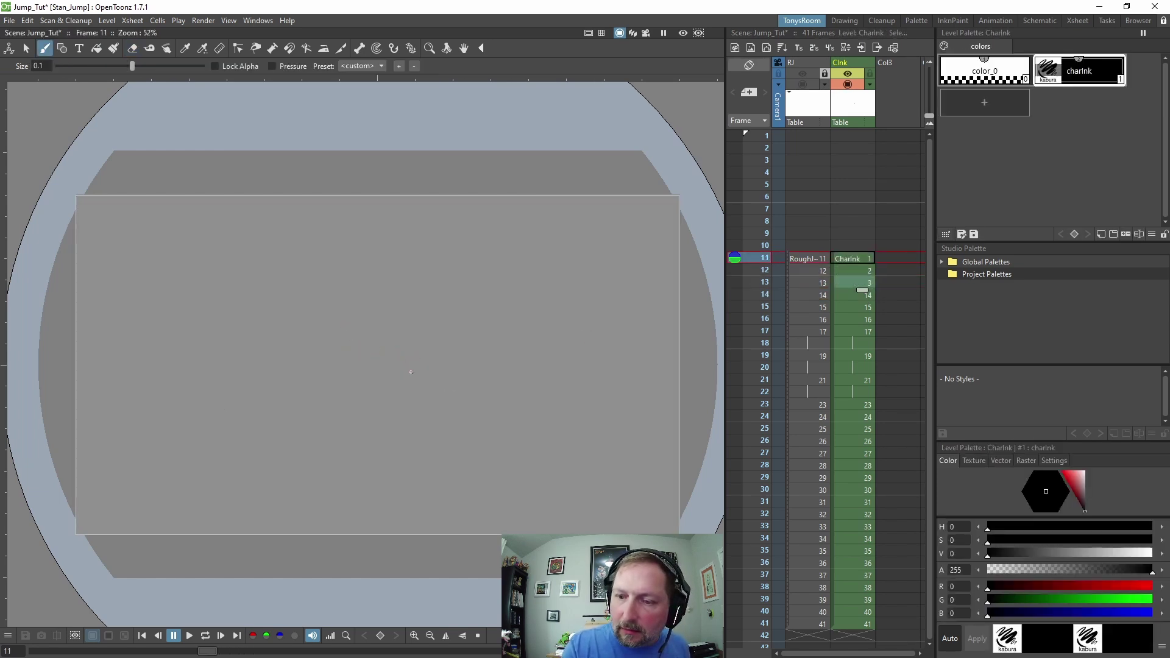
key(e)
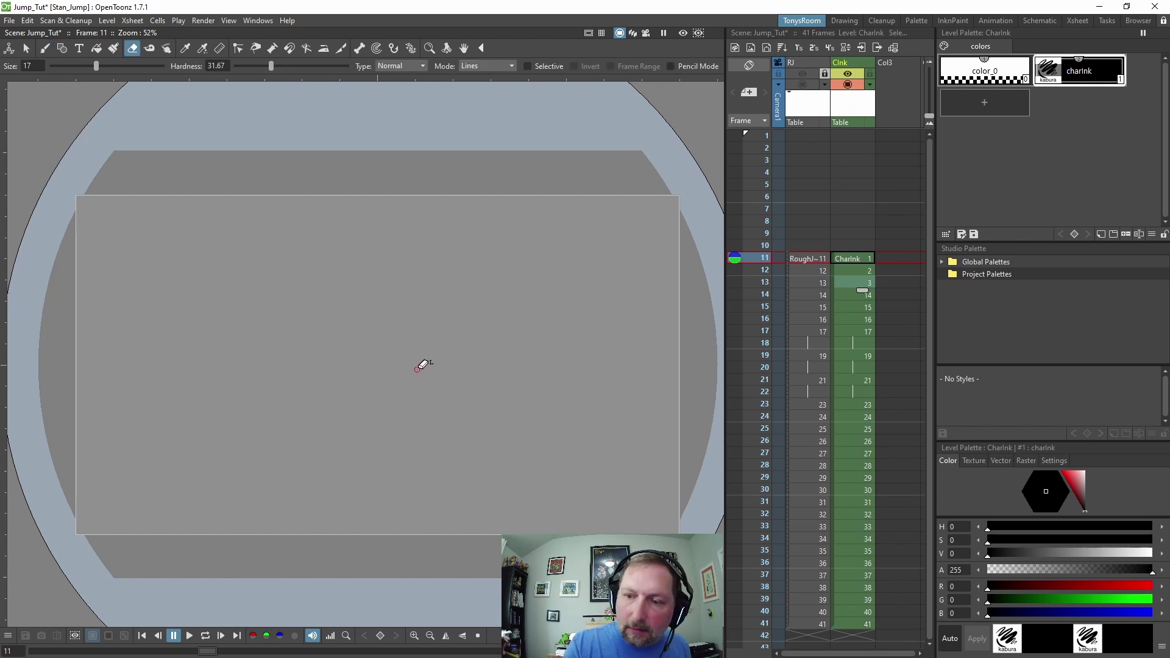
key(.)
key(.)
key(b)
key(.)
key(.)
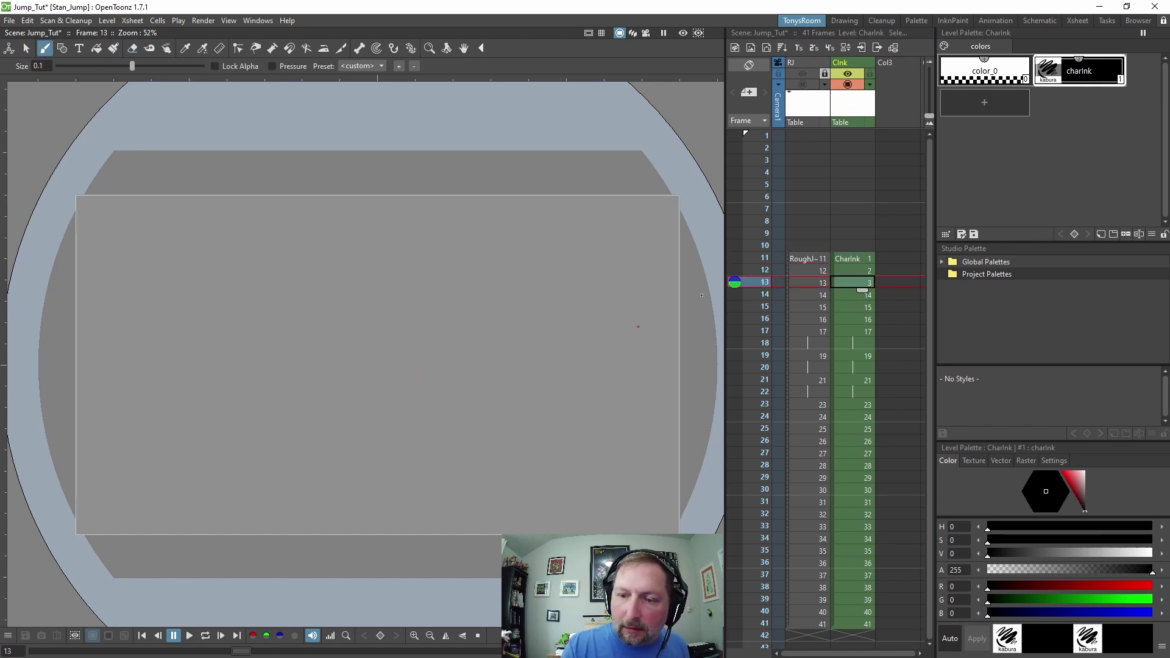
Renumber the CharInk drawings on frames 11 to 41 to match their frame numbers, and step forward to frame 14
click(832, 268)
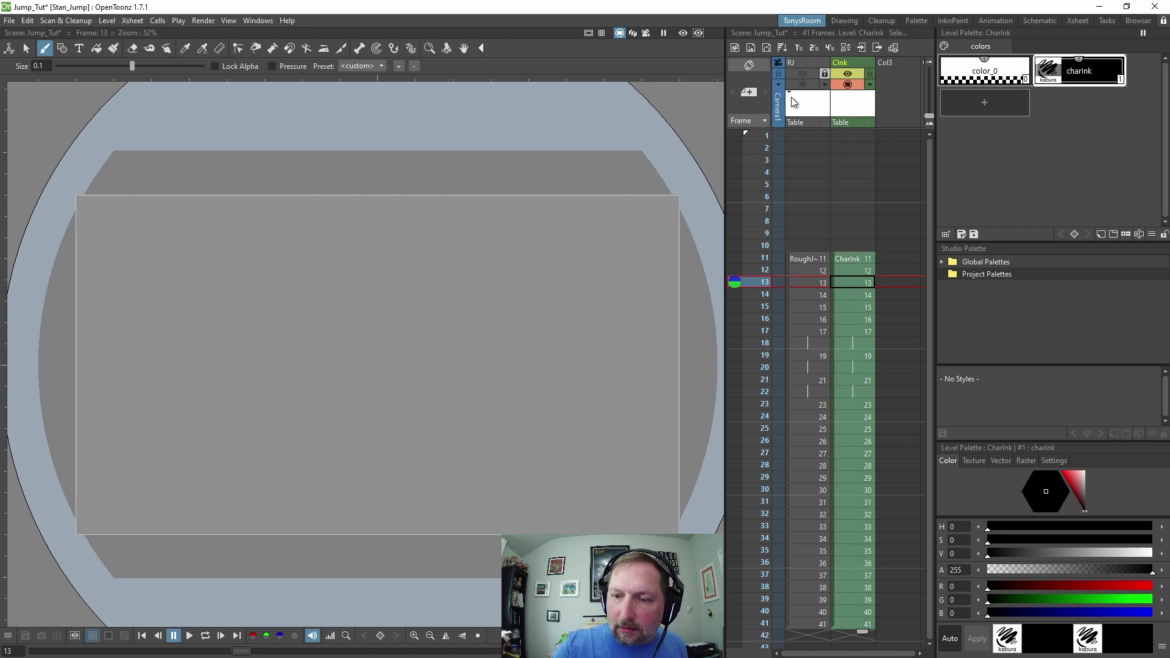
click(869, 257)
key(.)
key(.)
key(.)
key(.)
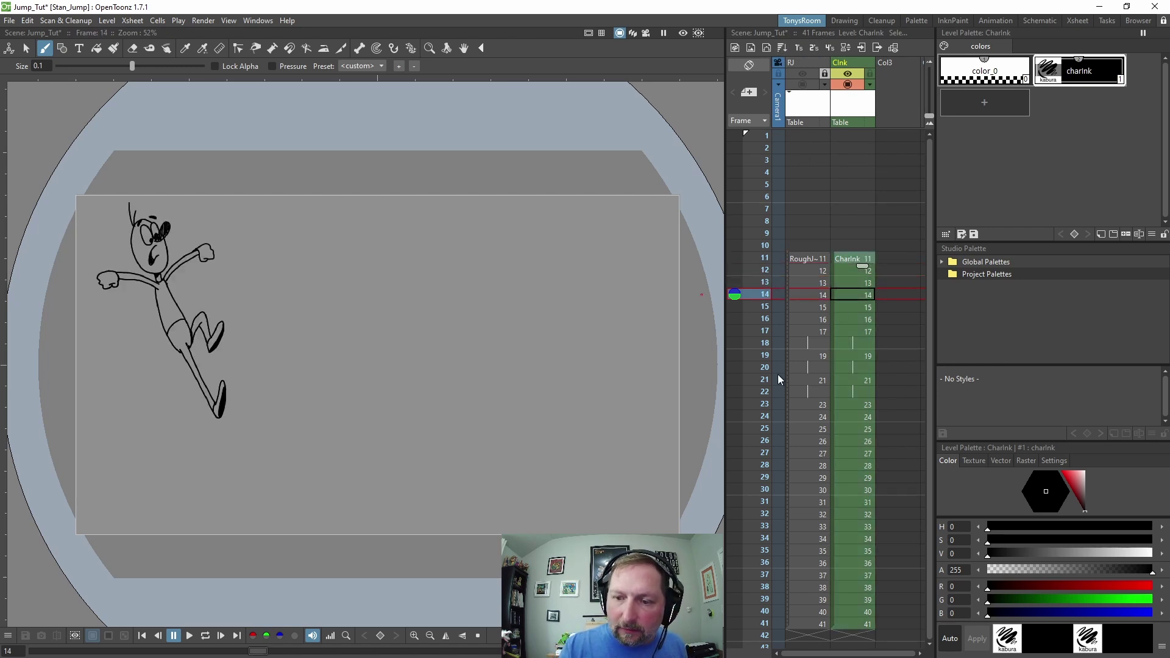
key(.)
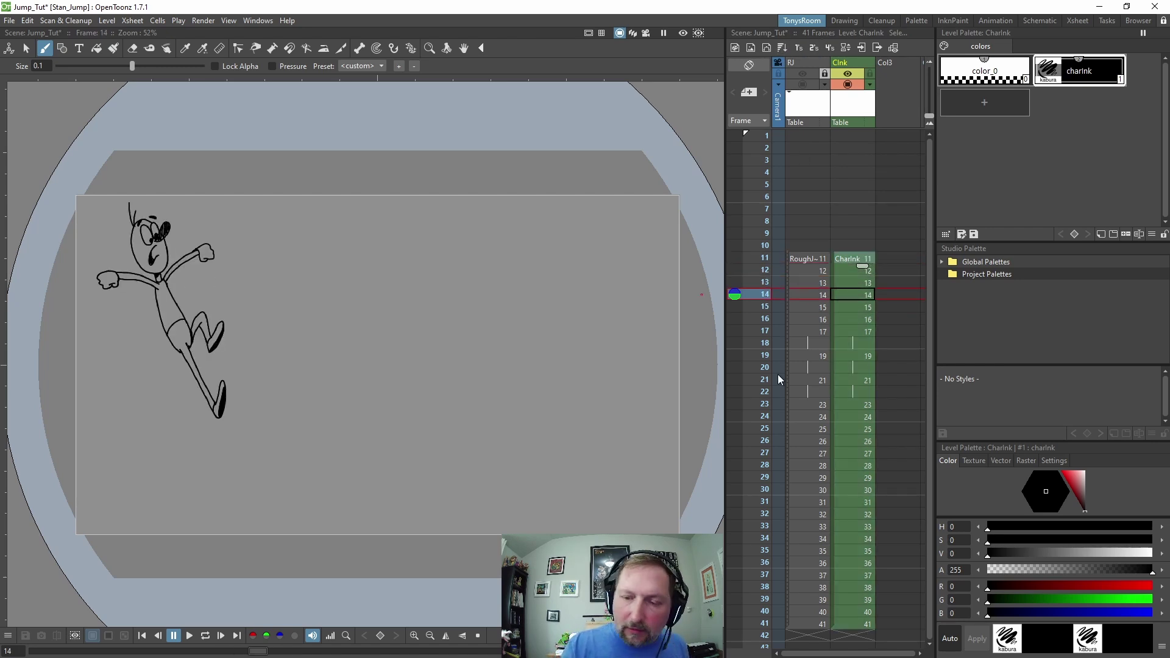
key(.)
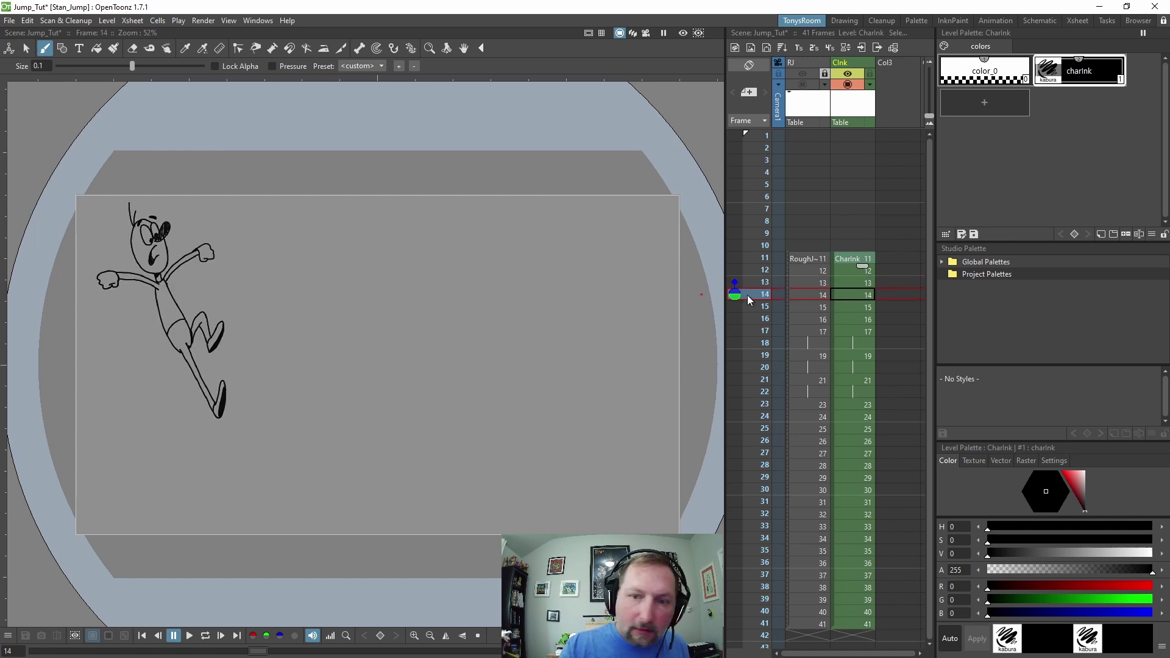
Show the rough RJ column again and go to frame 13 of the CInk column
click(803, 84)
key(.)
key(.)
key(space)
drag(486, 418, 646, 458)
click(858, 279)
key(.)
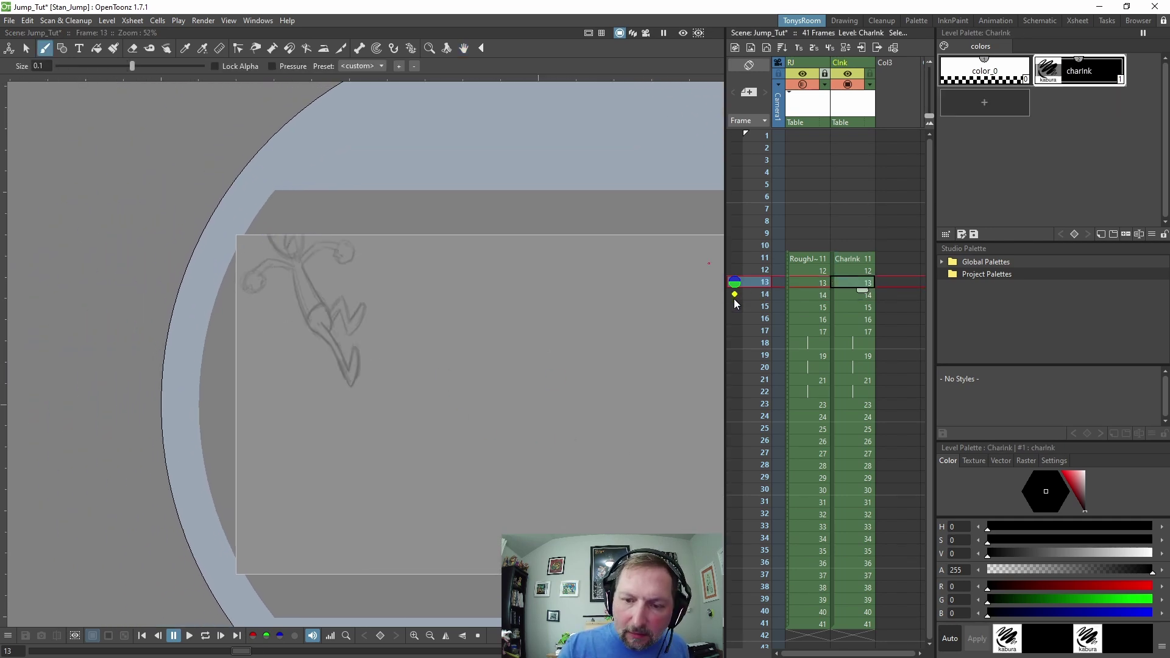
click(734, 295)
key(.)
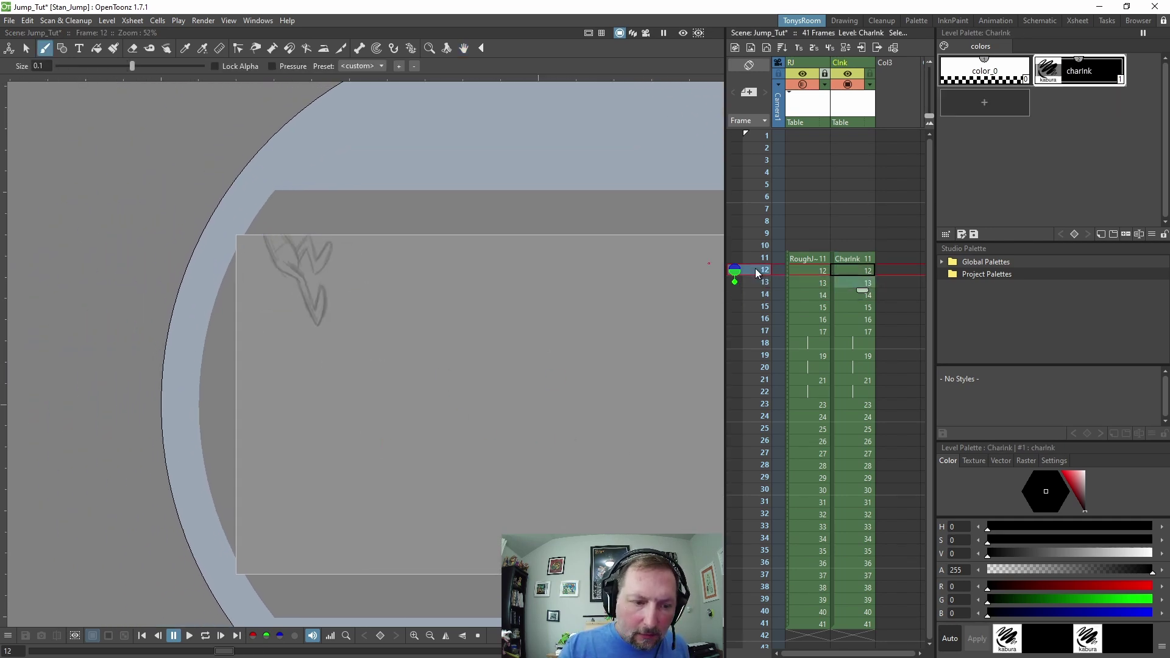
click(735, 282)
Ink the rough drawing on frame 13 and the hips, legs and feet inside the camera edge on frame 12
key(.)
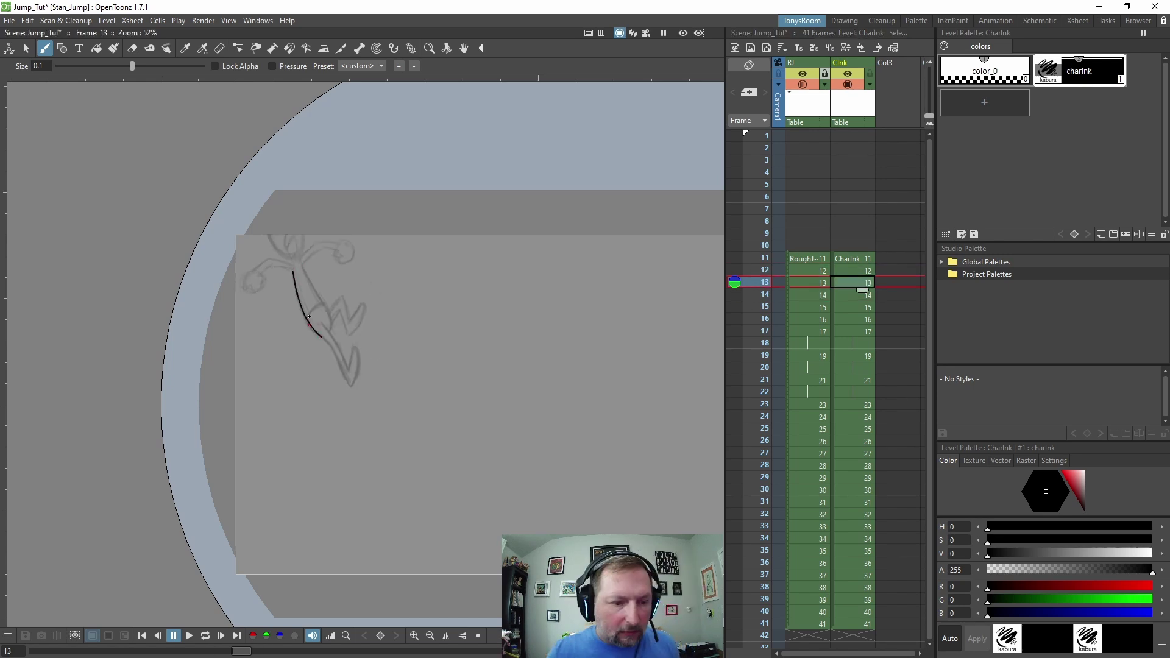
scroll(310, 311, up, 4)
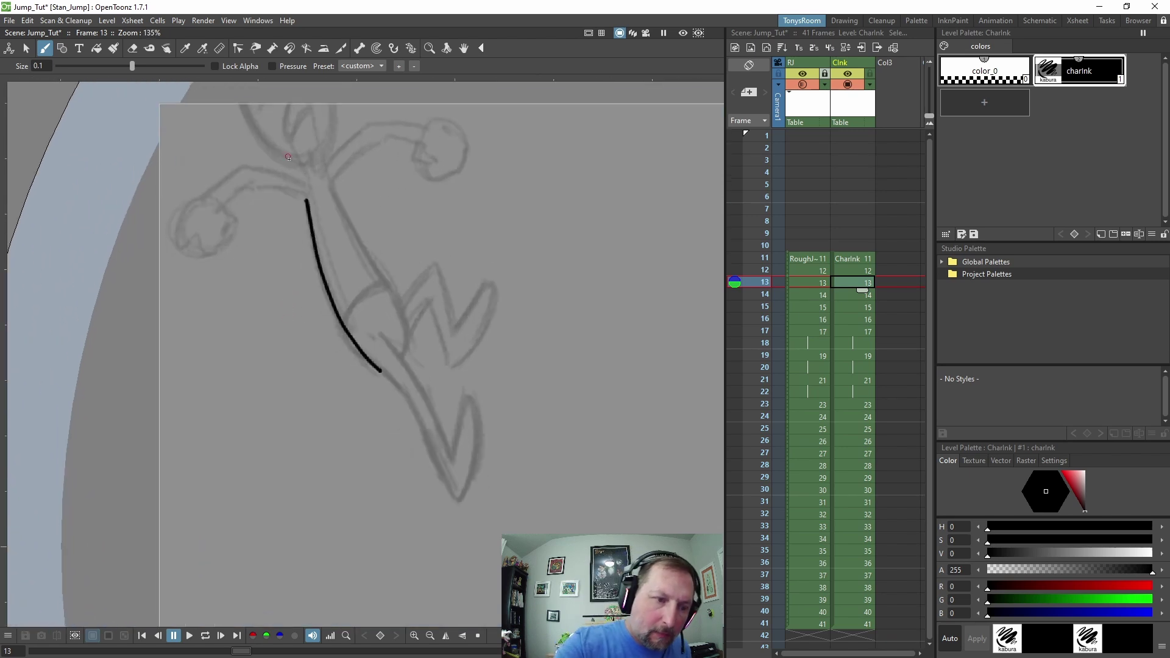
mouse_move(334, 189)
mouse_down()
mouse_move(395, 299)
mouse_move(398, 355)
mouse_move(385, 341)
mouse_move(440, 436)
mouse_up()
key(Down)
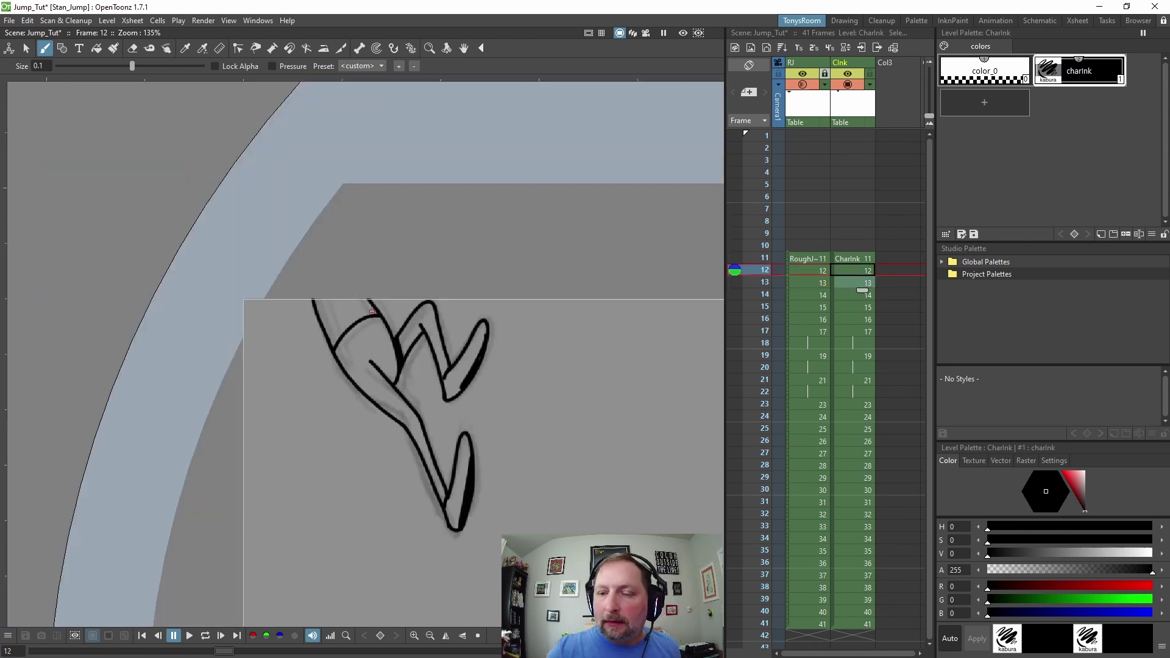
scroll(326, 369, down, 5)
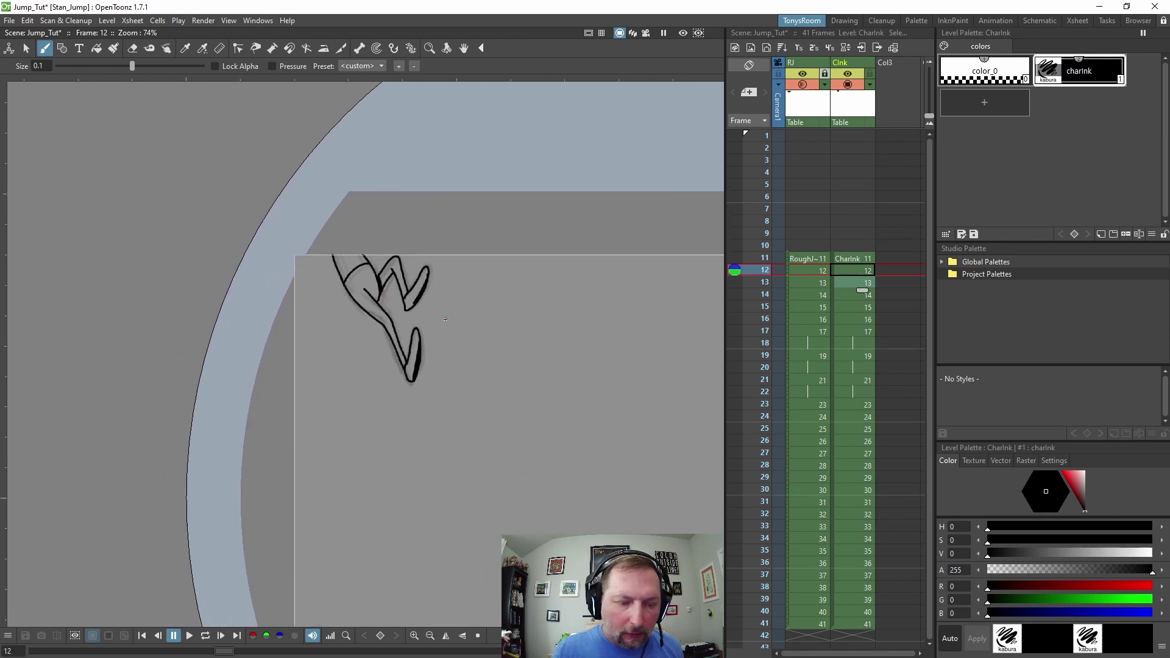
Flip back and forth through the inked drawings from frame 12 to 23, checking them against the roughs
key(period)
key(period)
key(period)
key(period)
key(period)
key(period)
key(period)
key(period)
key(period)
key(period)
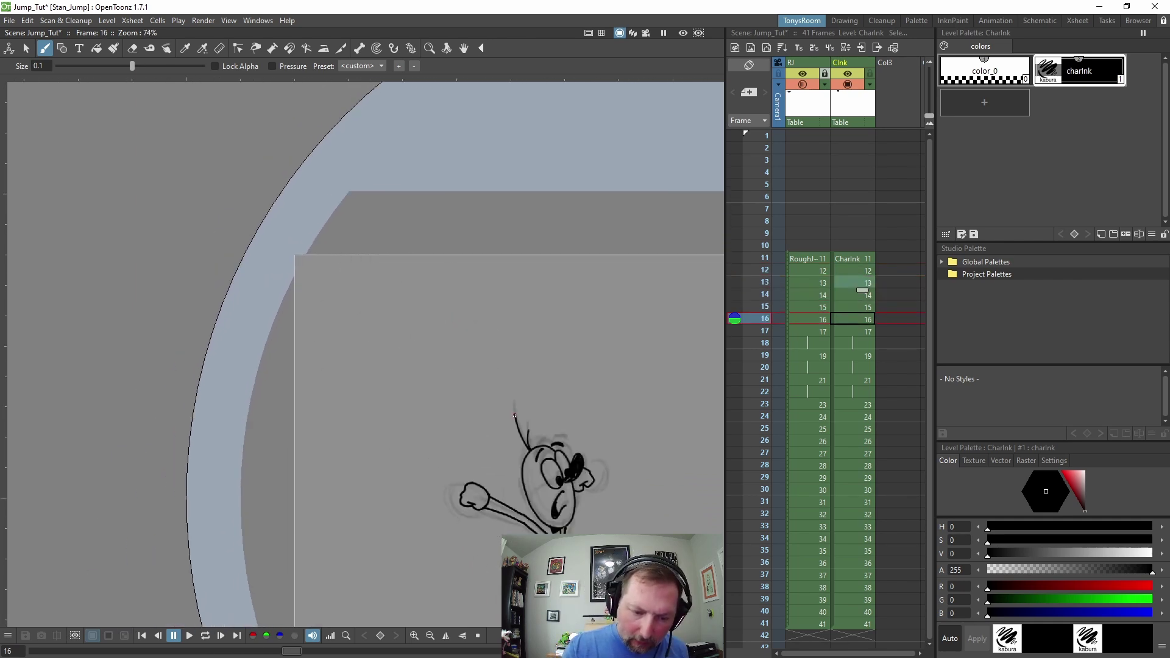
key(space)
drag(656, 460, 524, 314)
key(period)
key(period)
key(period)
key(period)
key(comma)
key(comma)
key(comma)
key(comma)
key(comma)
key(comma)
key(comma)
key(comma)
key(comma)
key(comma)
key(period)
key(period)
key(period)
key(period)
key(period)
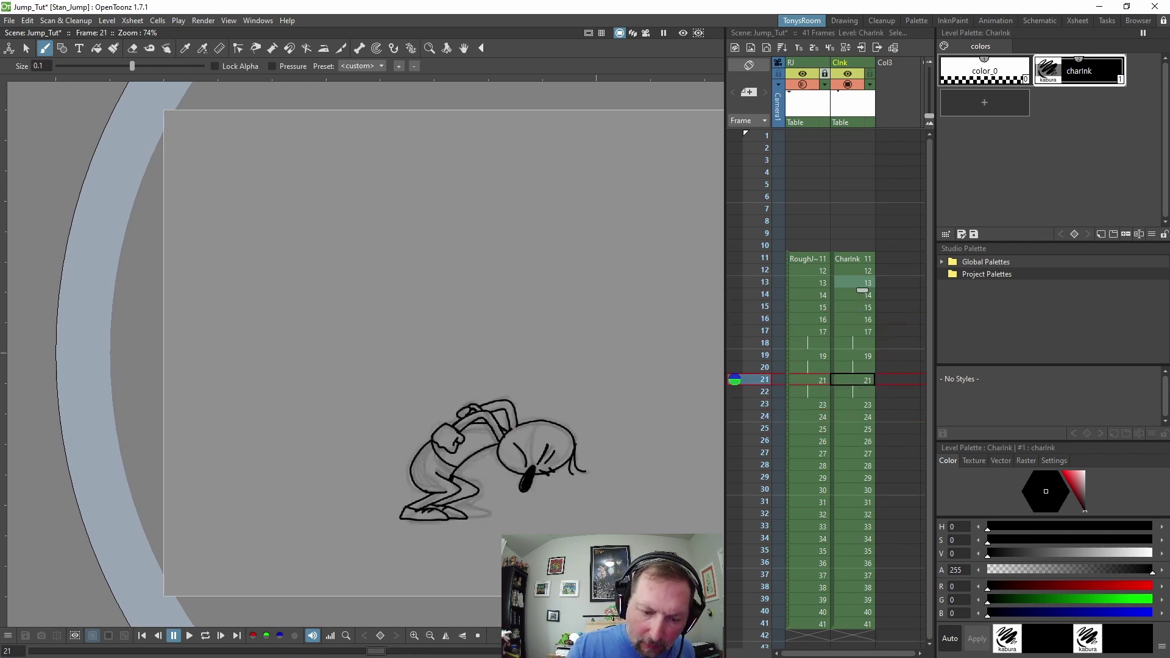
key(a)
key(b)
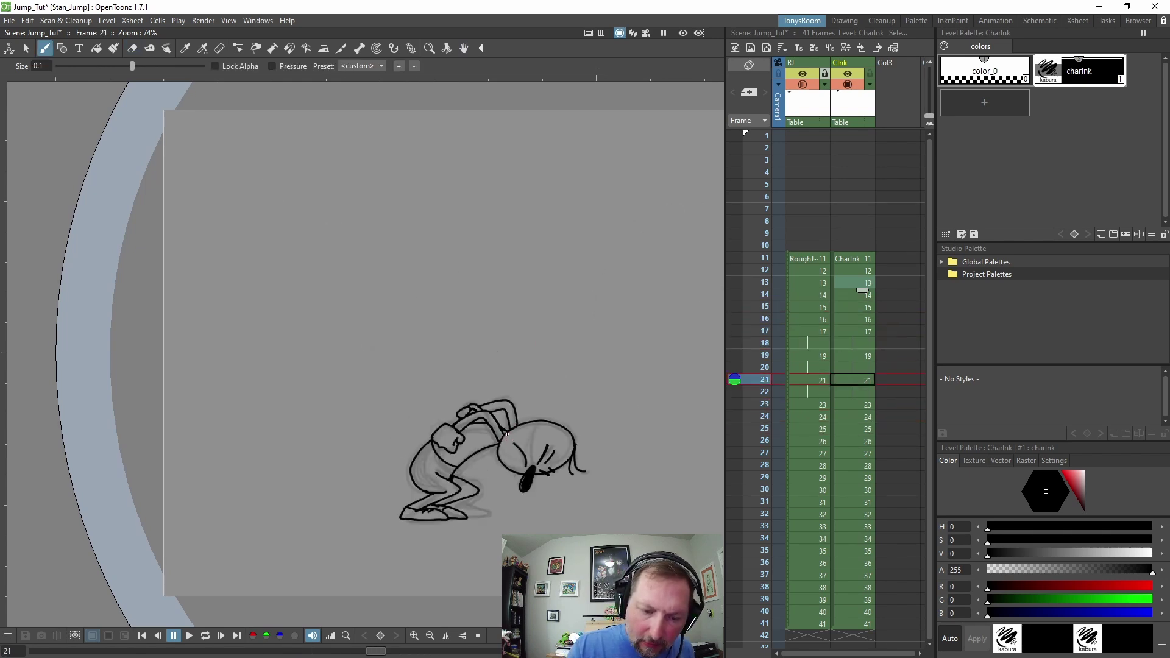
key(period)
key(period)
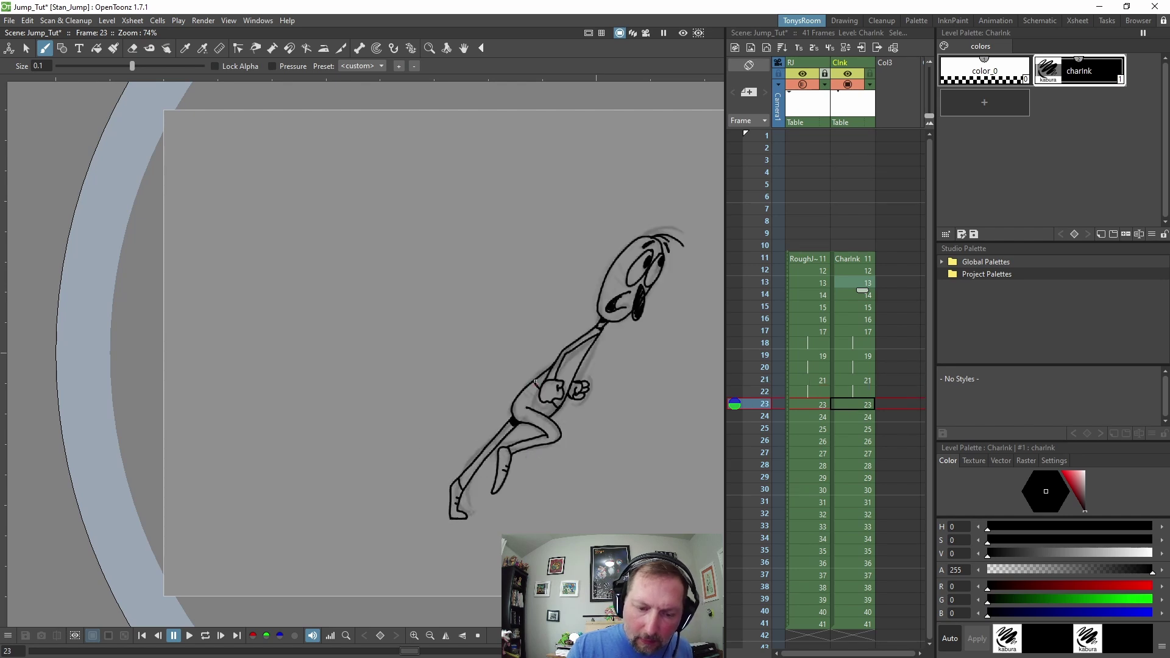
Flip back and forth through the inked drawings from frame 24 to 38 and play the animation in a loop
key(period)
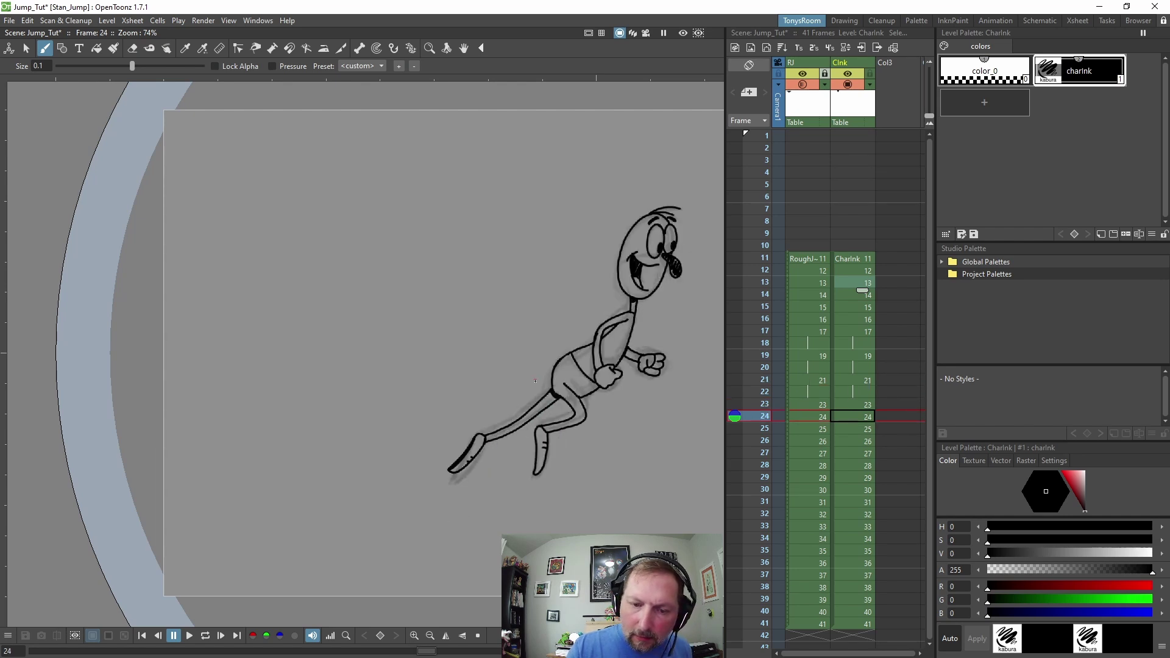
key(period)
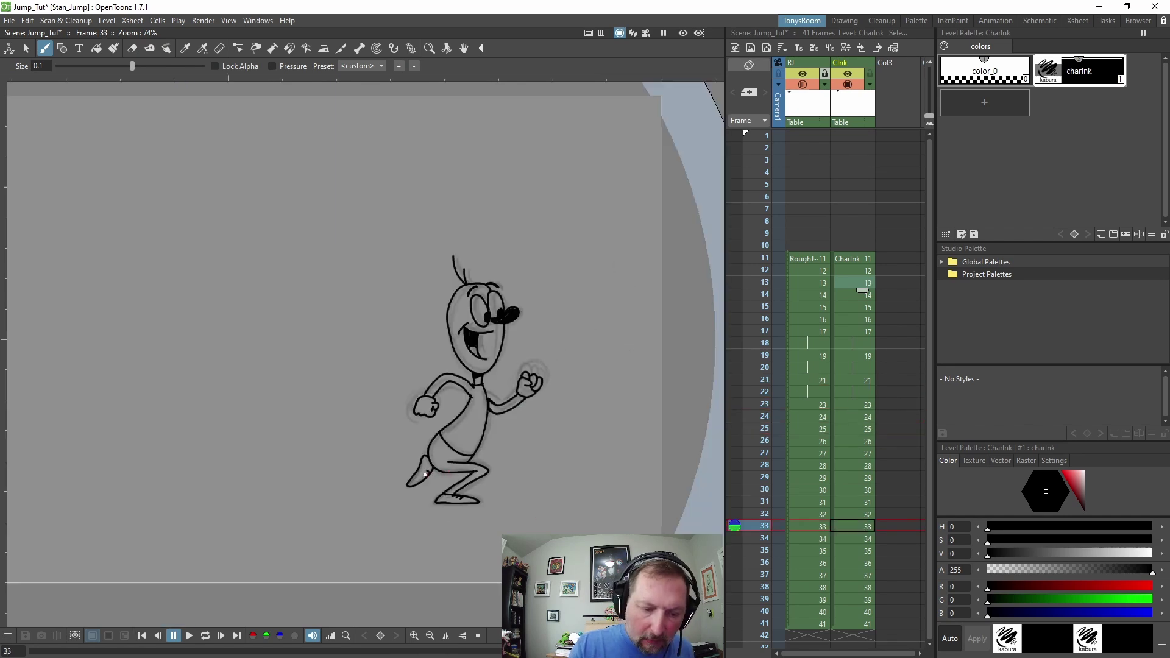
key(period)
key(period)
key(period)
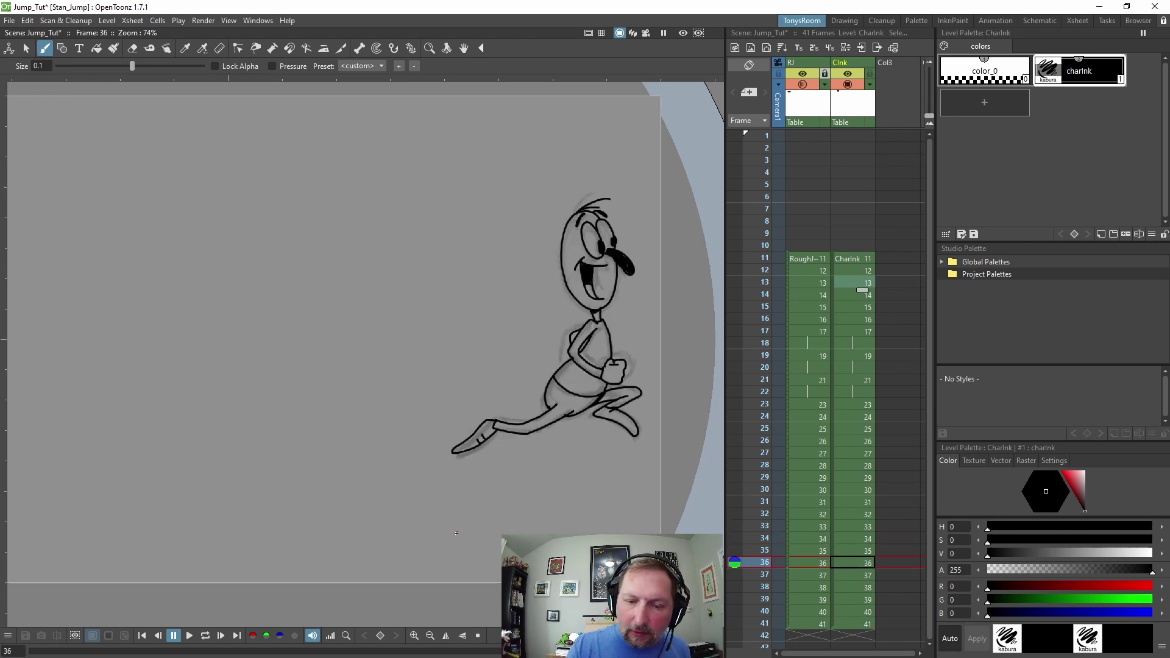
key(comma)
key(comma)
key(comma)
key(comma)
key(comma)
key(comma)
key(period)
key(period)
key(period)
key(period)
key(period)
key(period)
key(period)
key(period)
key(period)
key(period)
key(period)
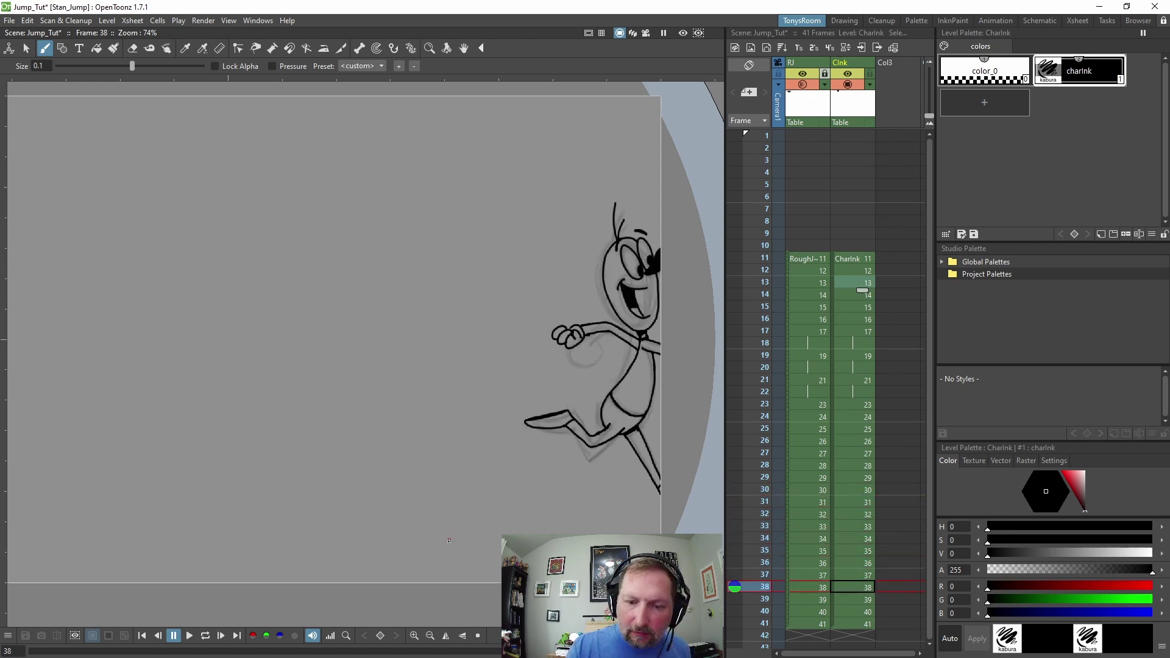
key(l)
key(p)
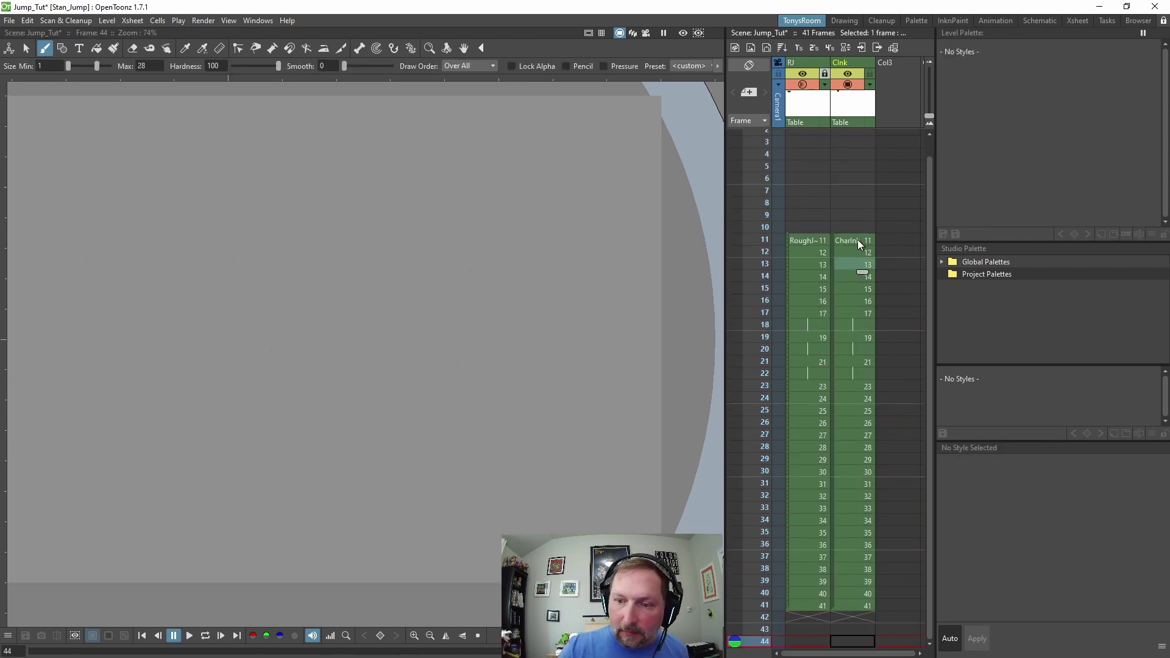
Hide the rough RJ column and make the CInk column current at frame 11
key(space)
mouse_move(538, 423)
mouse_down()
mouse_move(632, 452)
mouse_move(654, 426)
mouse_up()
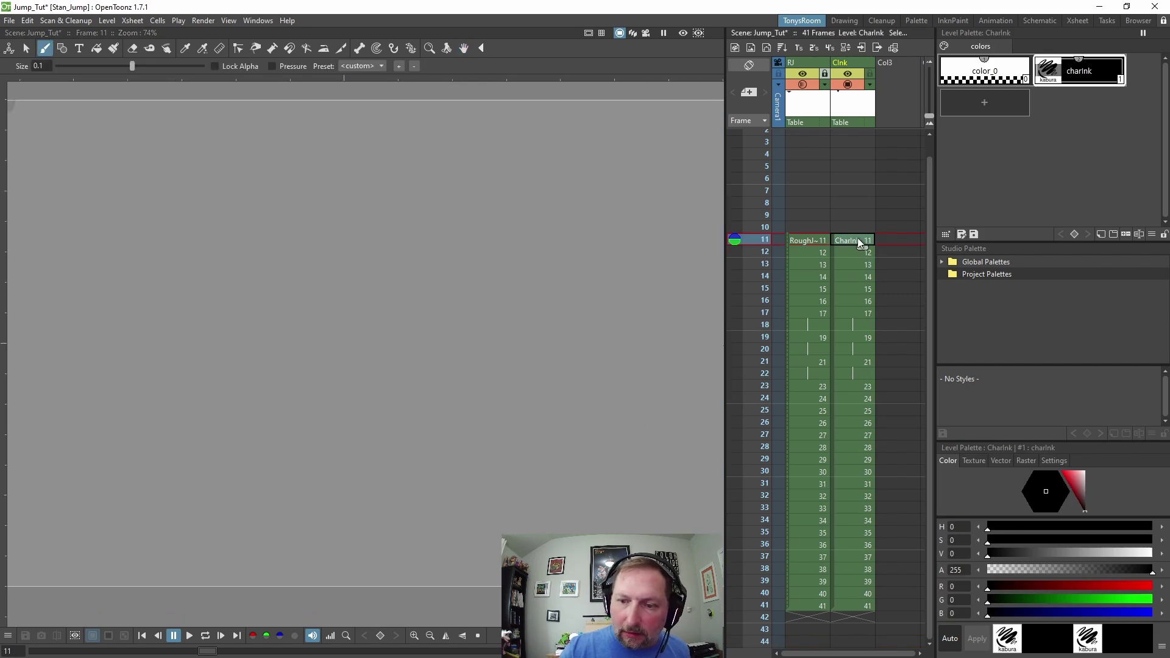
click(802, 84)
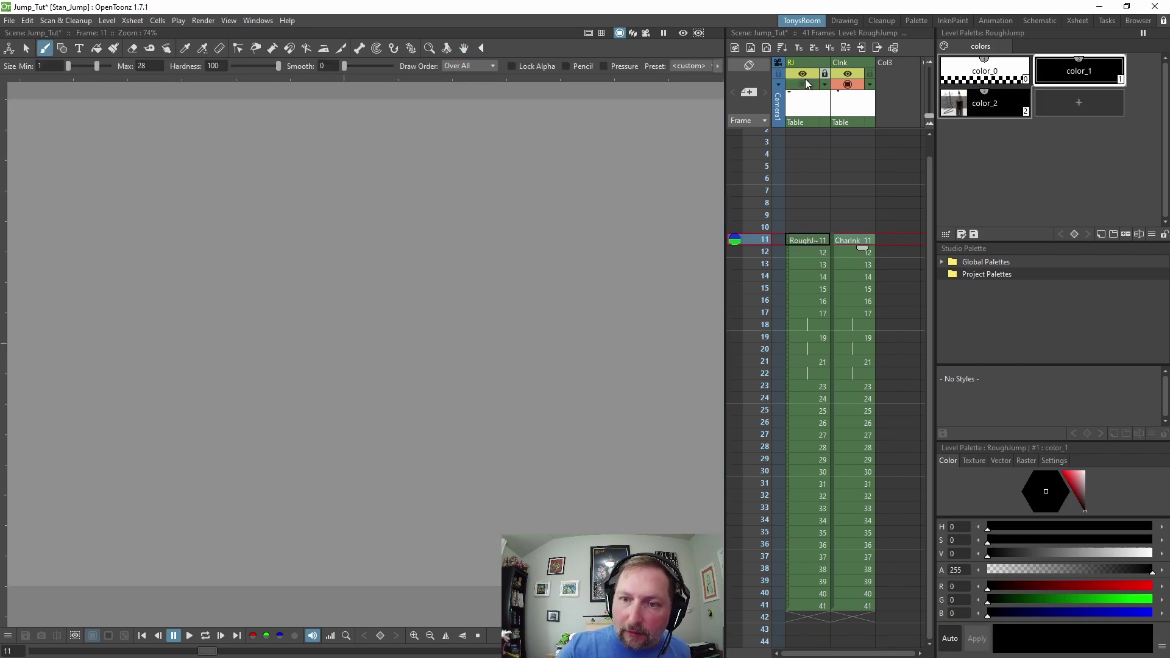
click(805, 73)
click(857, 61)
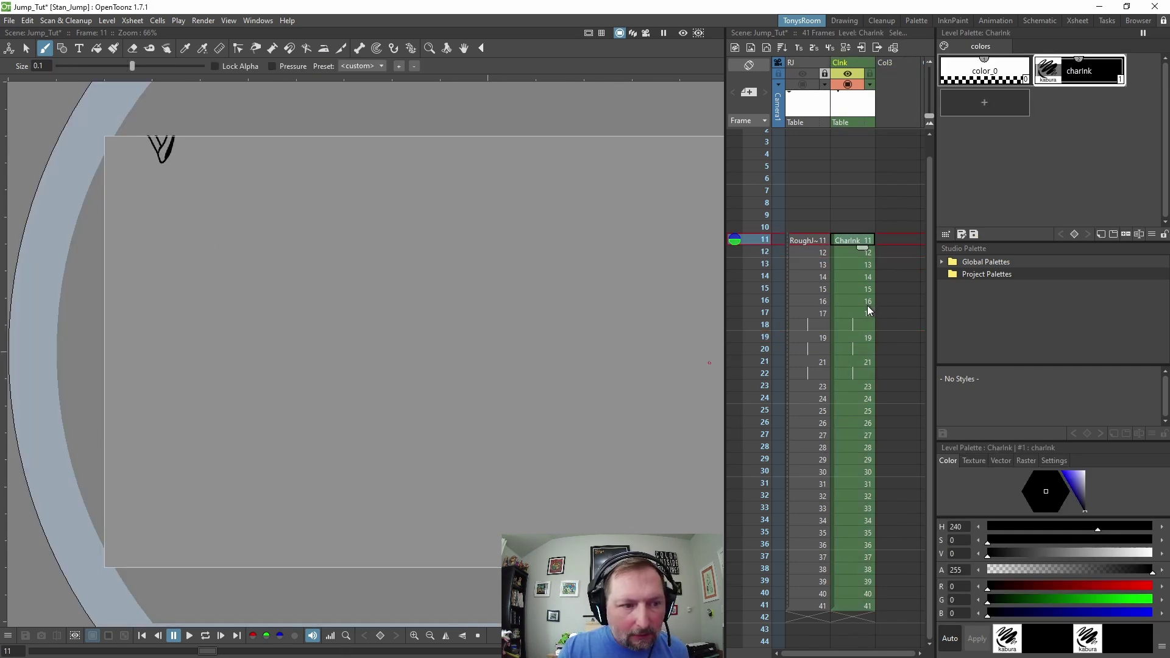
Add a style named pants to the CharInk palette with a muted purple of hue 240, saturation 37 and value 61
click(997, 108)
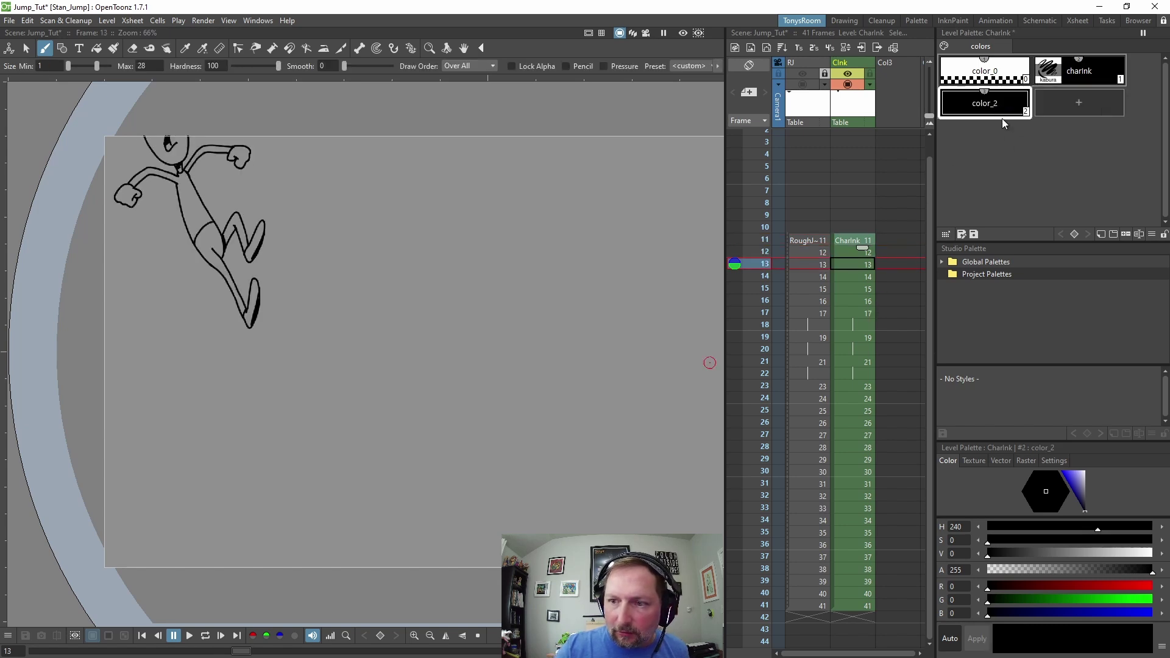
double_click(990, 109)
text(pants)
key(Return)
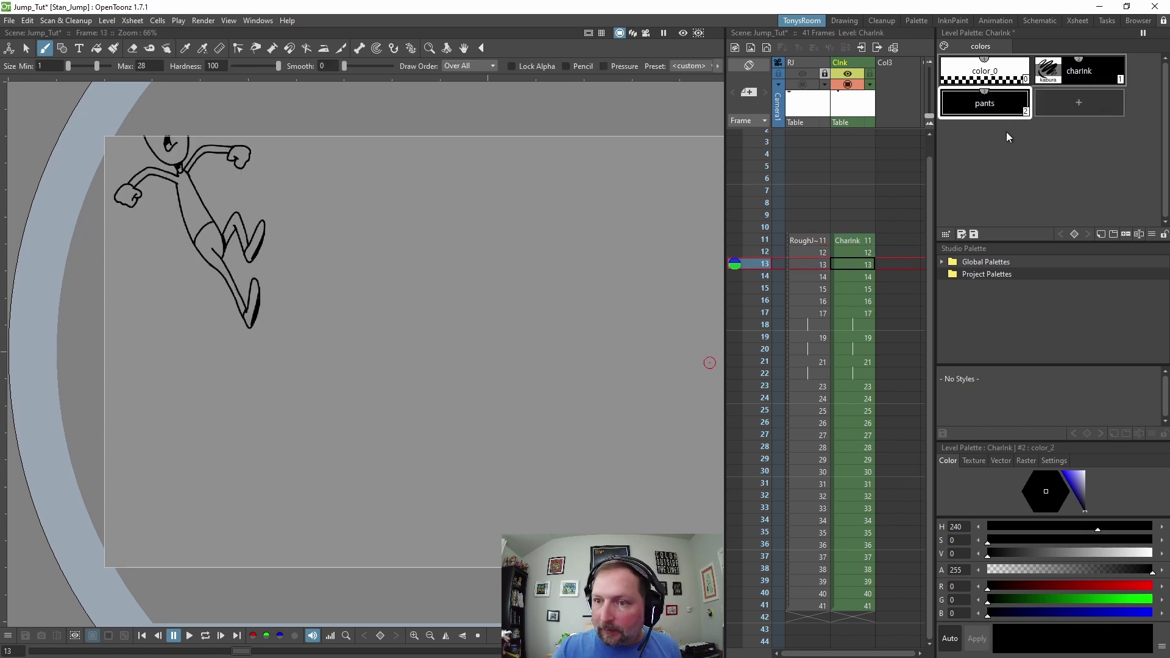
drag(1080, 492, 1075, 518)
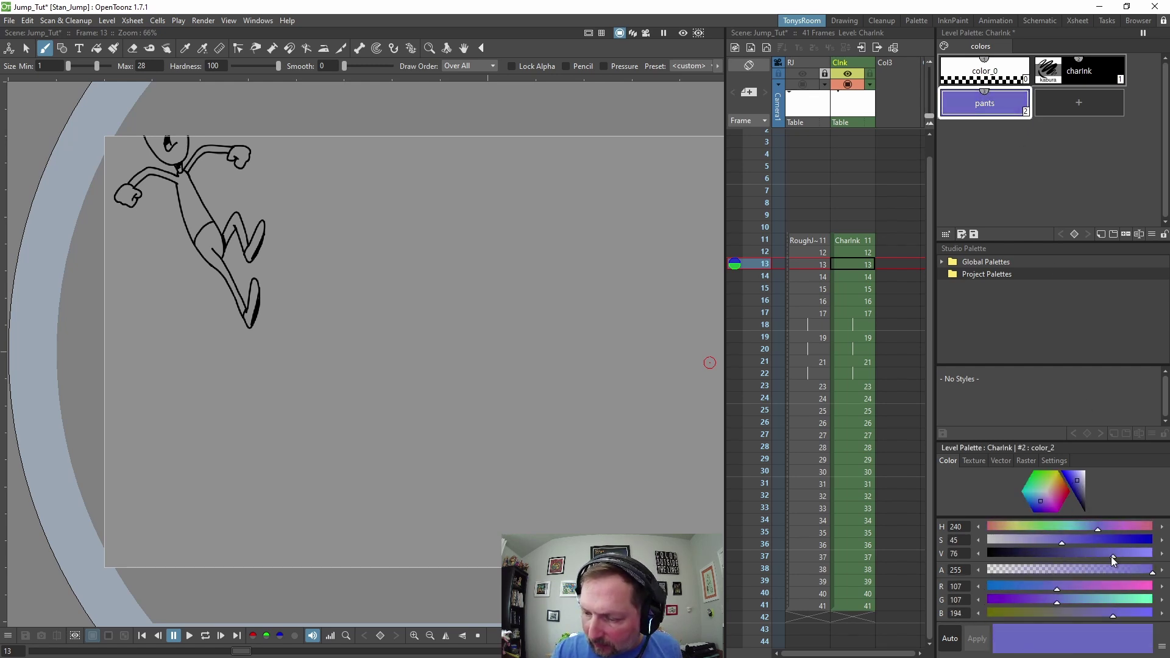
drag(1112, 559, 1087, 557)
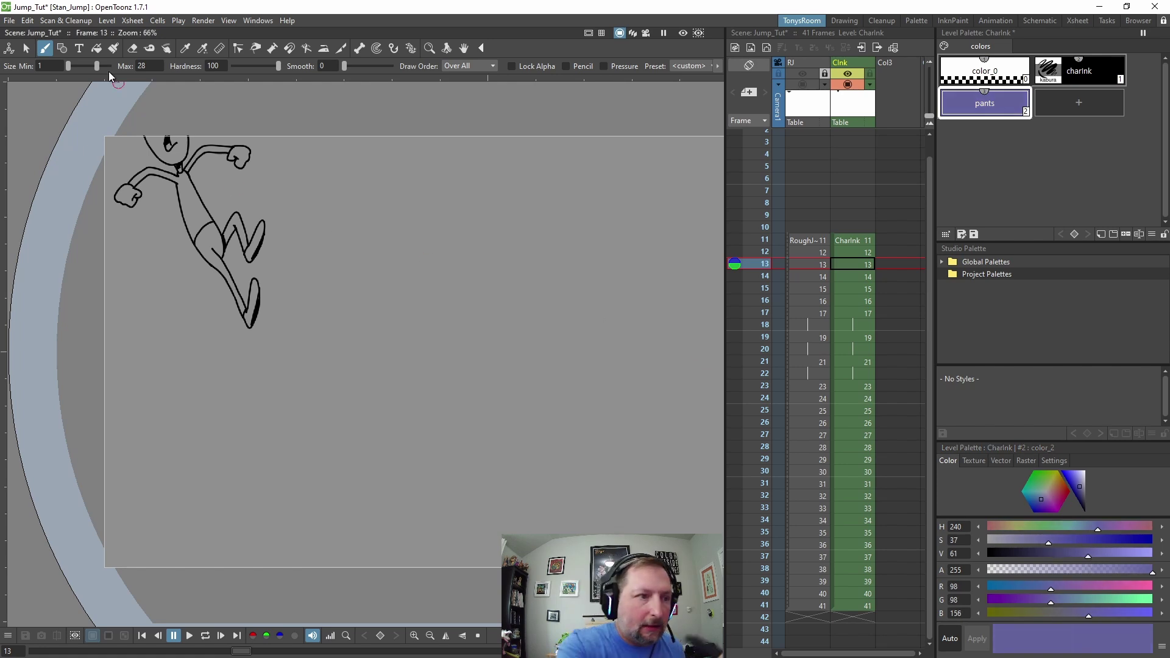
Fill the character's pants with the pants style on the drawings at frames 11, 12 and 13
click(96, 49)
click(602, 66)
click(602, 67)
click(853, 240)
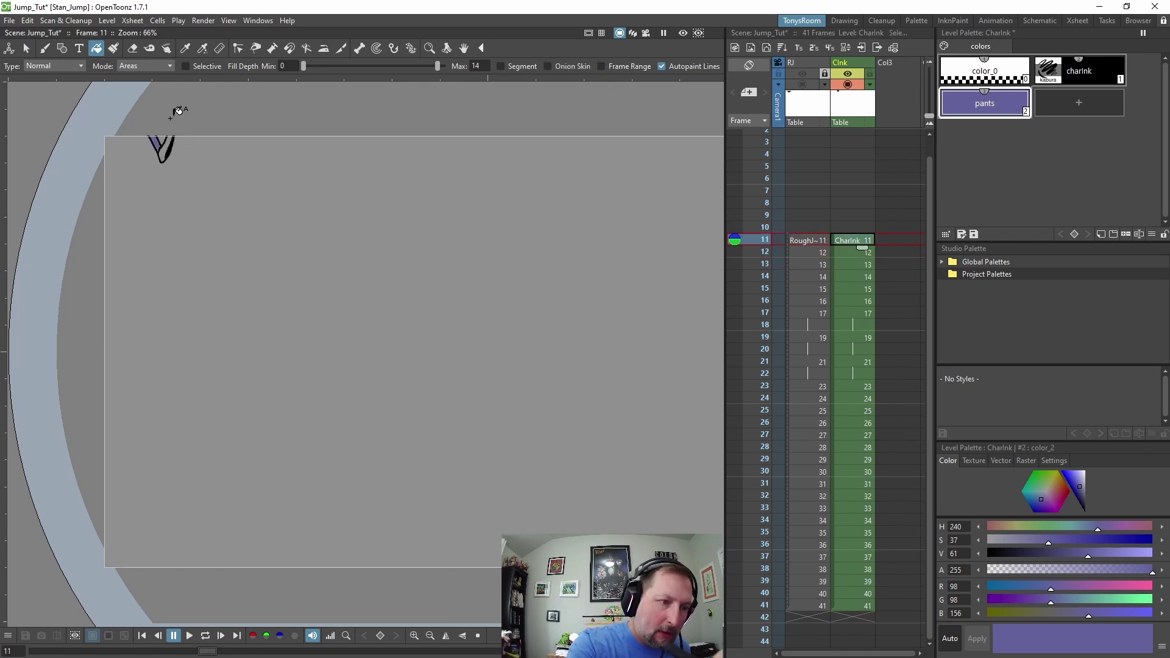
key(period)
click(176, 160)
click(202, 139)
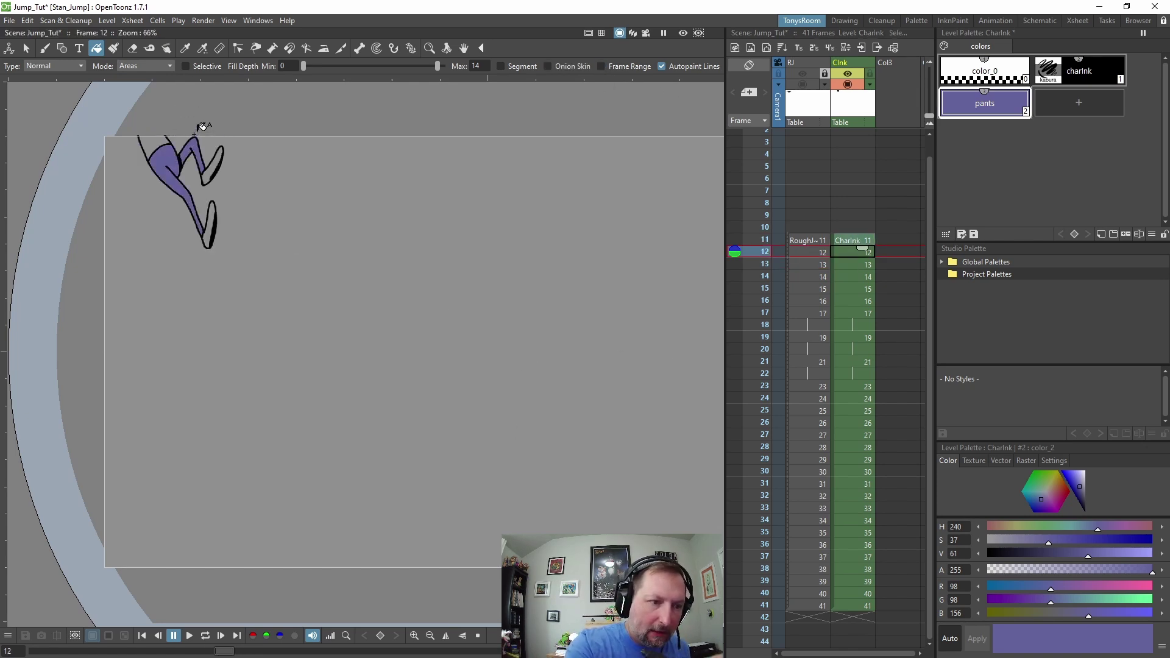
key(period)
click(215, 228)
Fill the hips and both legs with the pants style on the drawings at frames 14, 15 and 16
key(period)
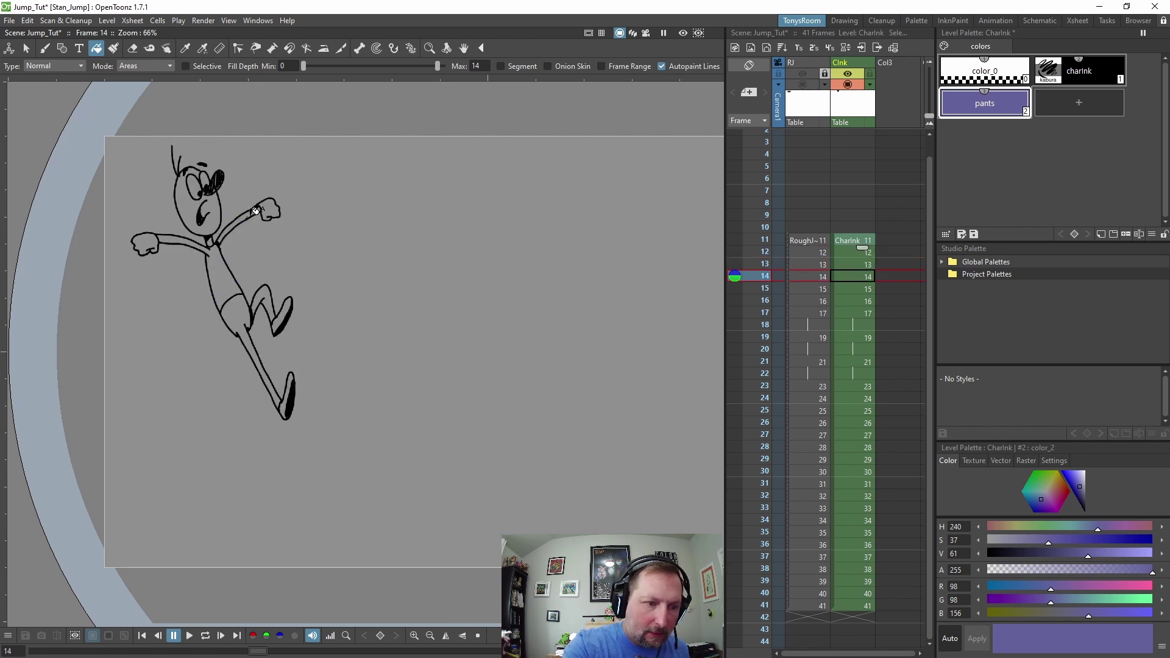
click(251, 298)
click(271, 291)
key(period)
click(280, 376)
click(305, 335)
key(period)
click(317, 454)
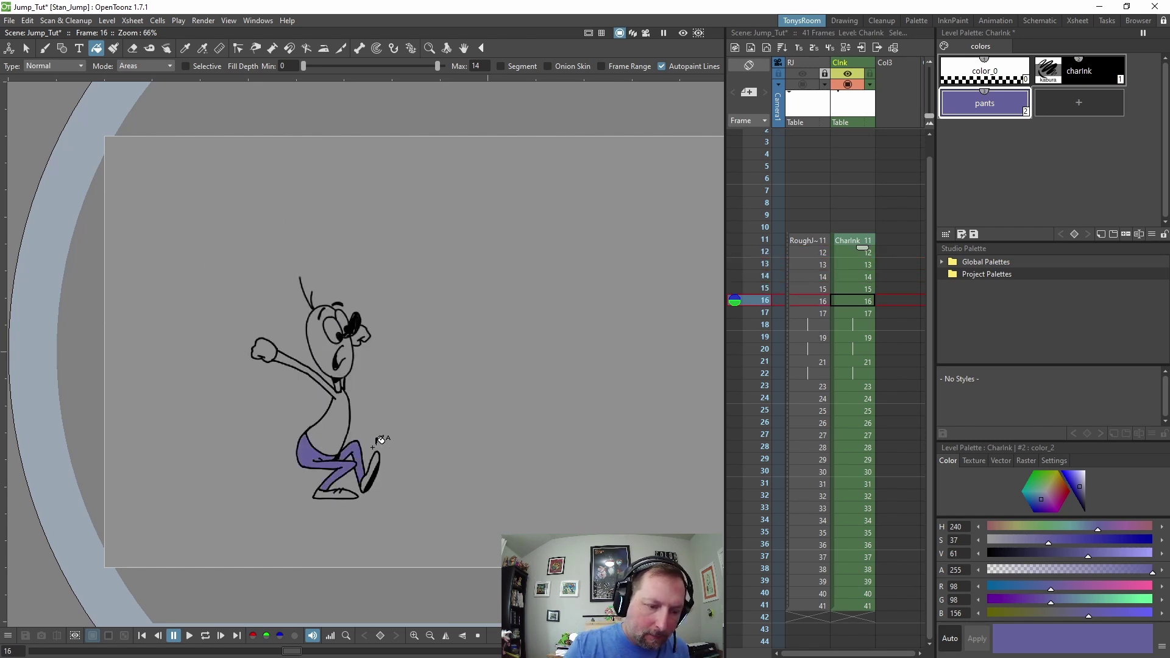
click(369, 448)
Try to fill the body on frame 17 with the pants style and undo the fill
key(period)
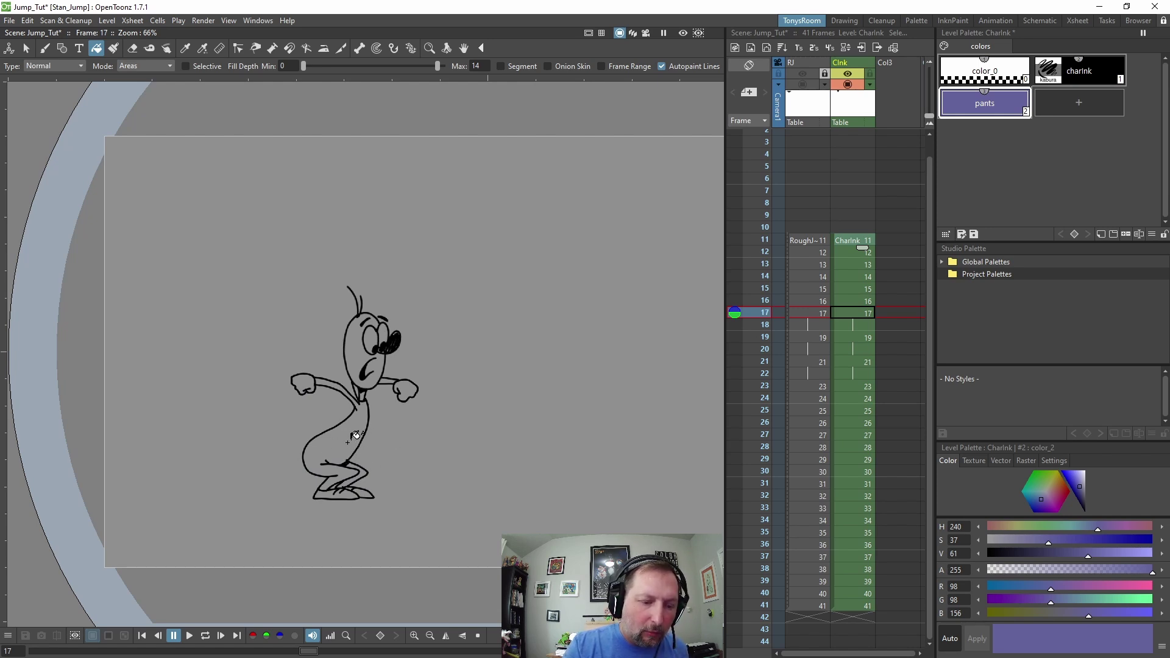
click(356, 440)
key(ctrl+z)
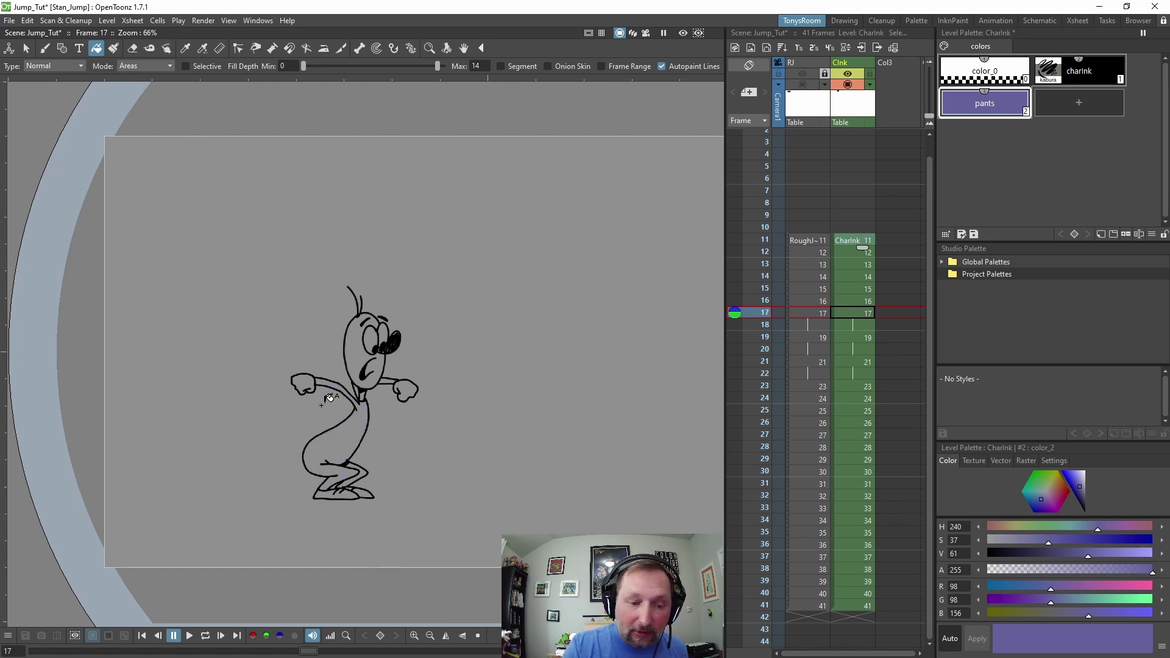
Draw the missing waistline on the frame 17 drawing with the charink brush, using the previous frame as onion skin and comparing neighbouring frames
click(1091, 73)
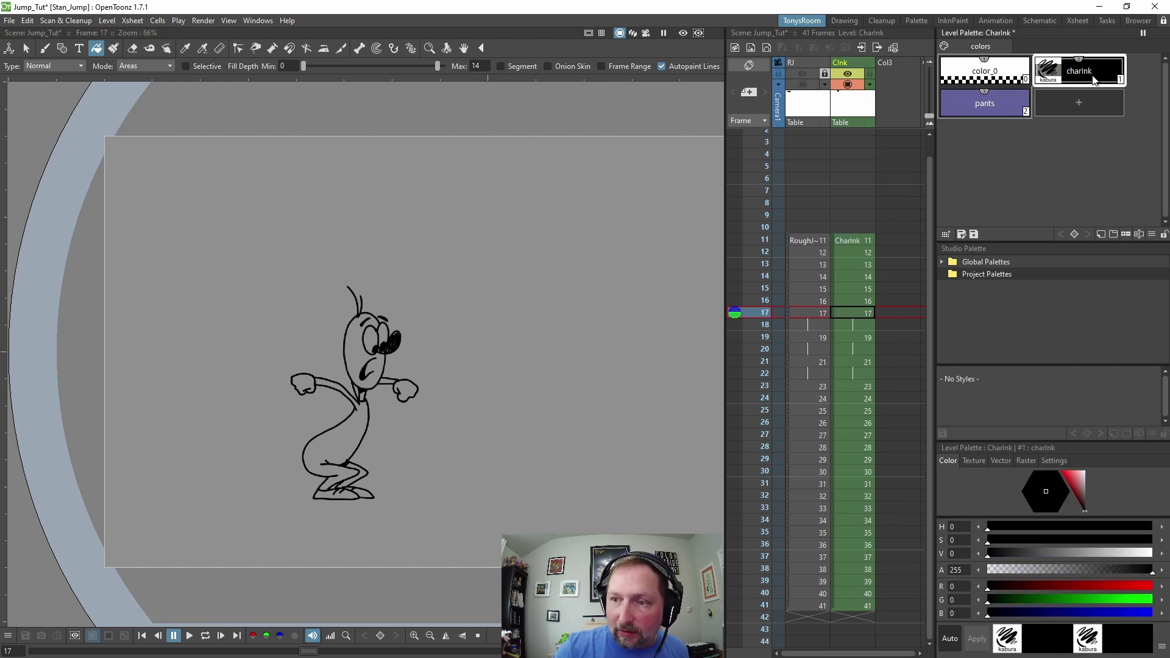
key(b)
key(Up)
key(Down)
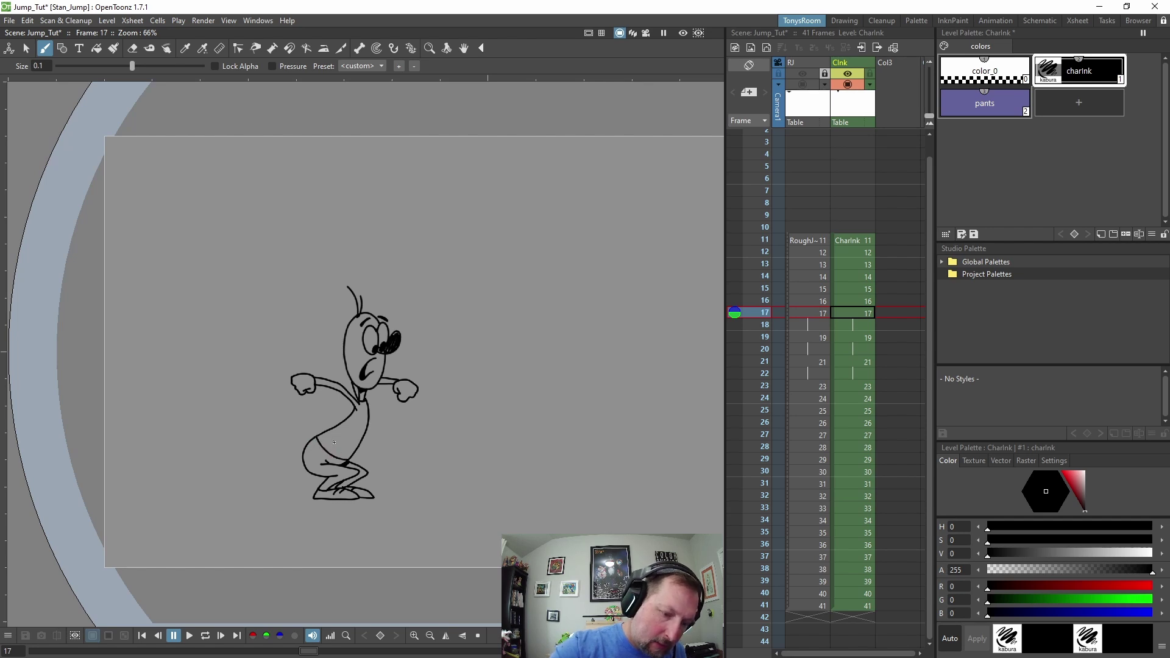
key(comma)
key(period)
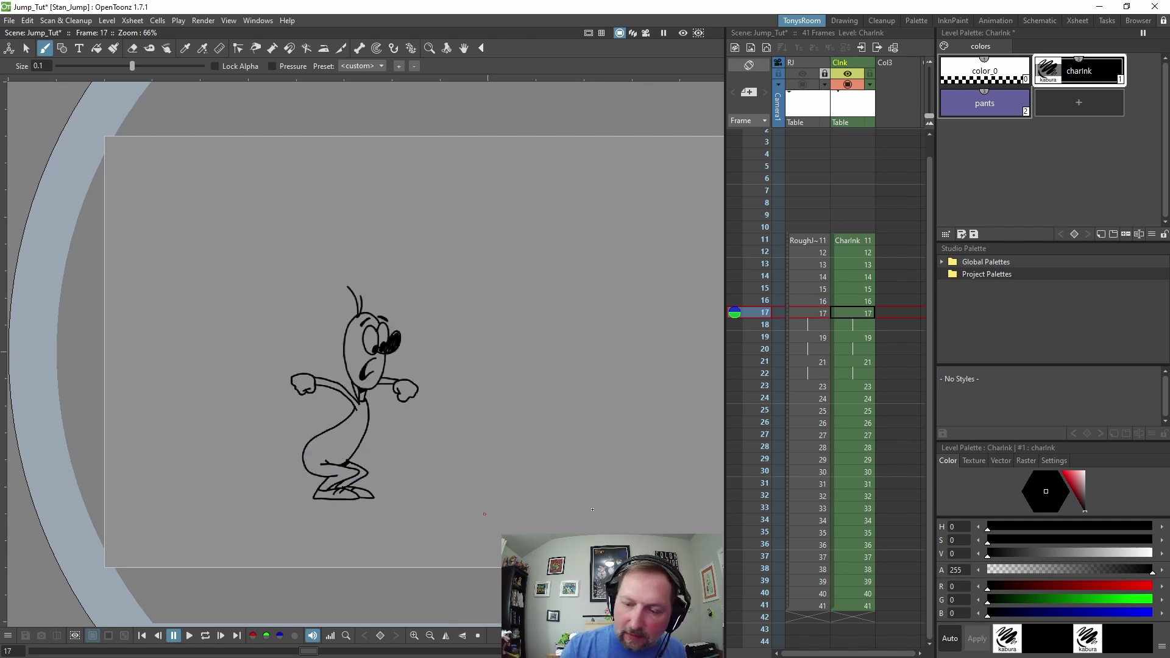
click(734, 302)
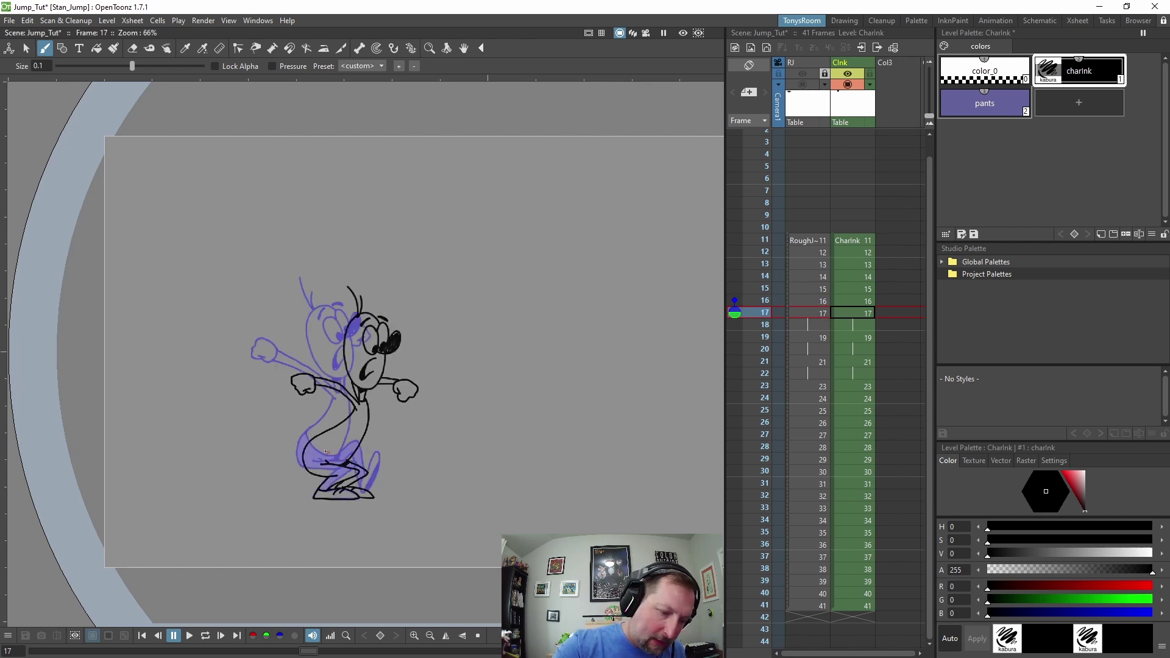
key(comma)
key(period)
key(period)
key(comma)
key(comma)
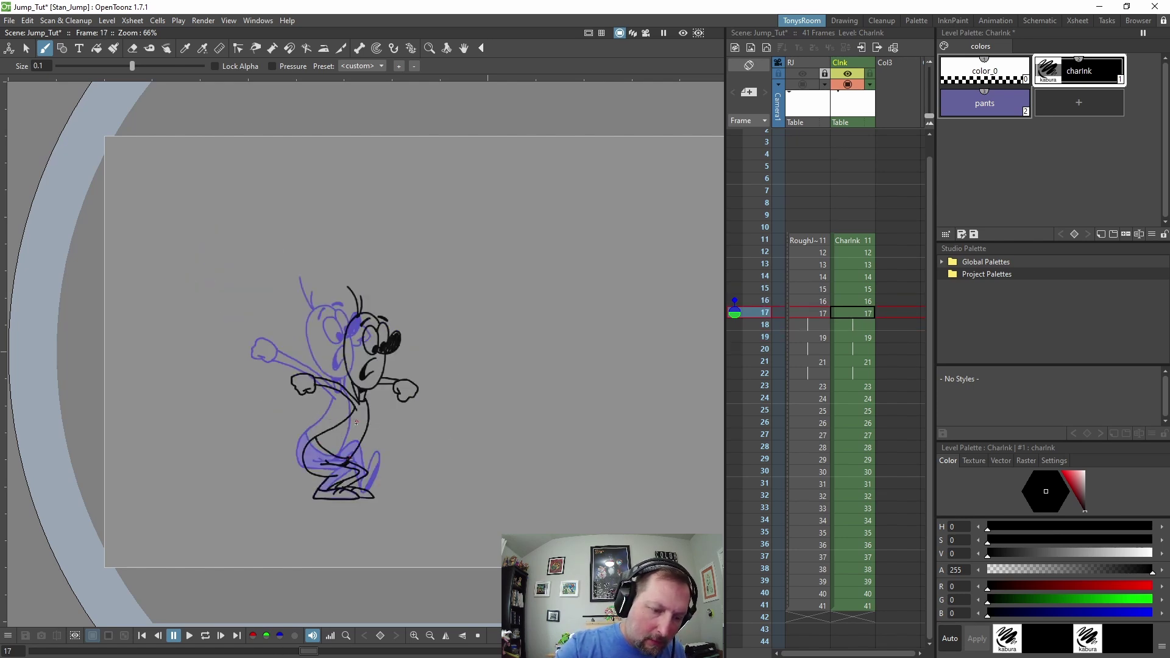
key(comma)
key(period)
key(period)
Fill the pants with the pants style on the drawing held over frames 17 and 18 and on frame 19
click(1002, 119)
click(96, 48)
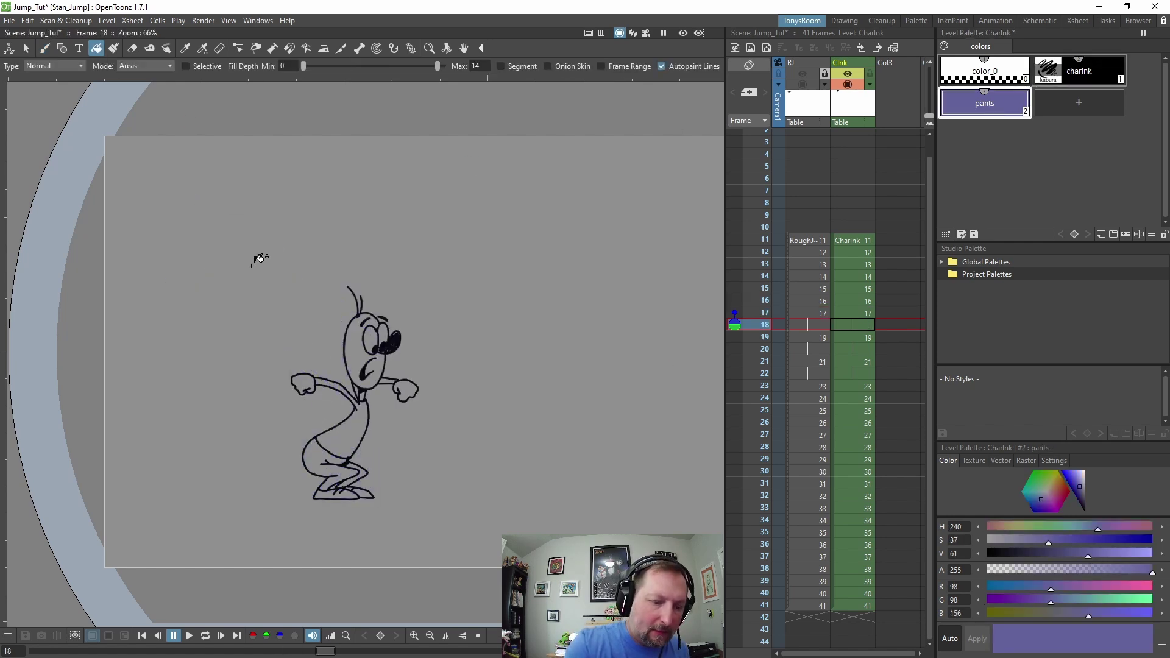
click(328, 468)
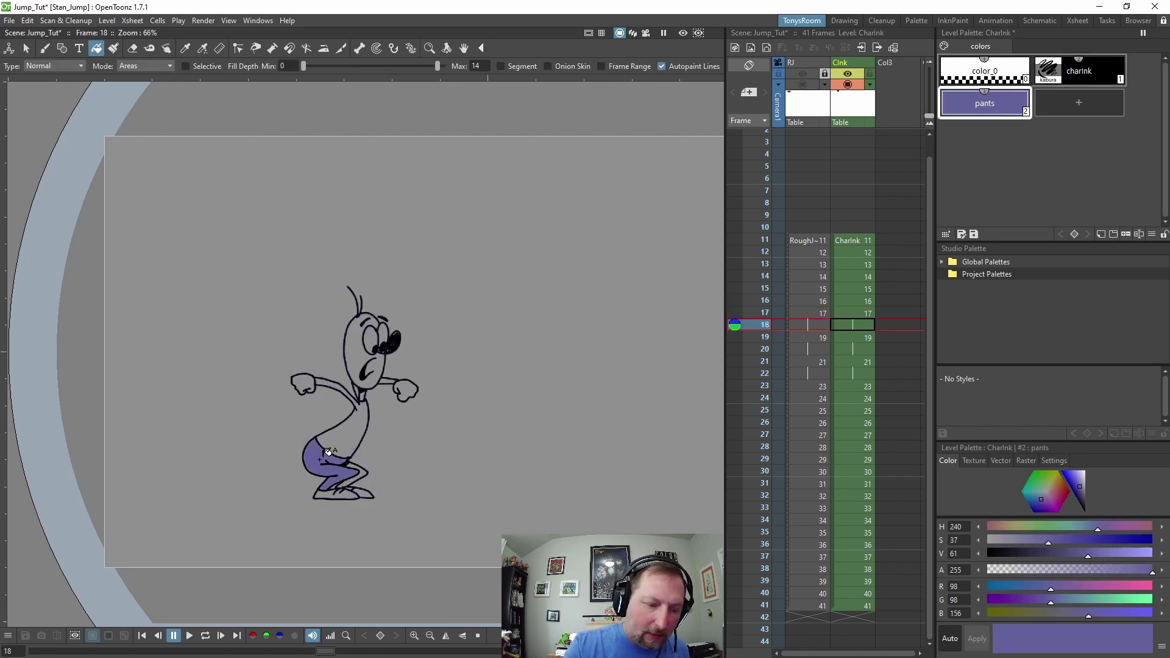
key(comma)
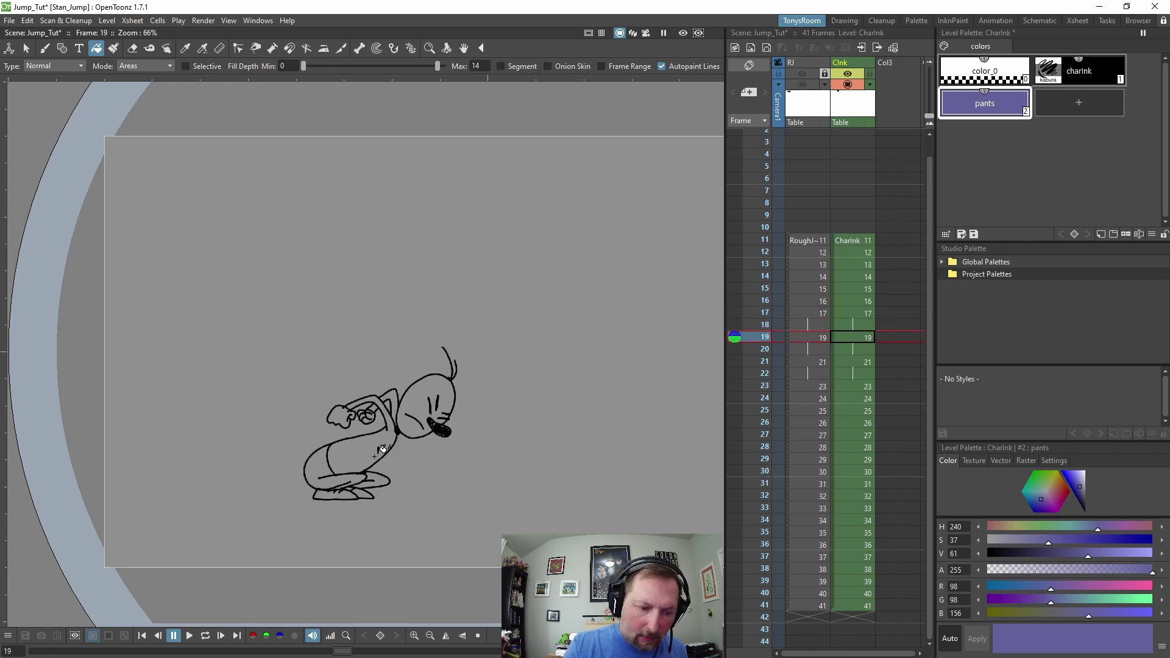
click(382, 449)
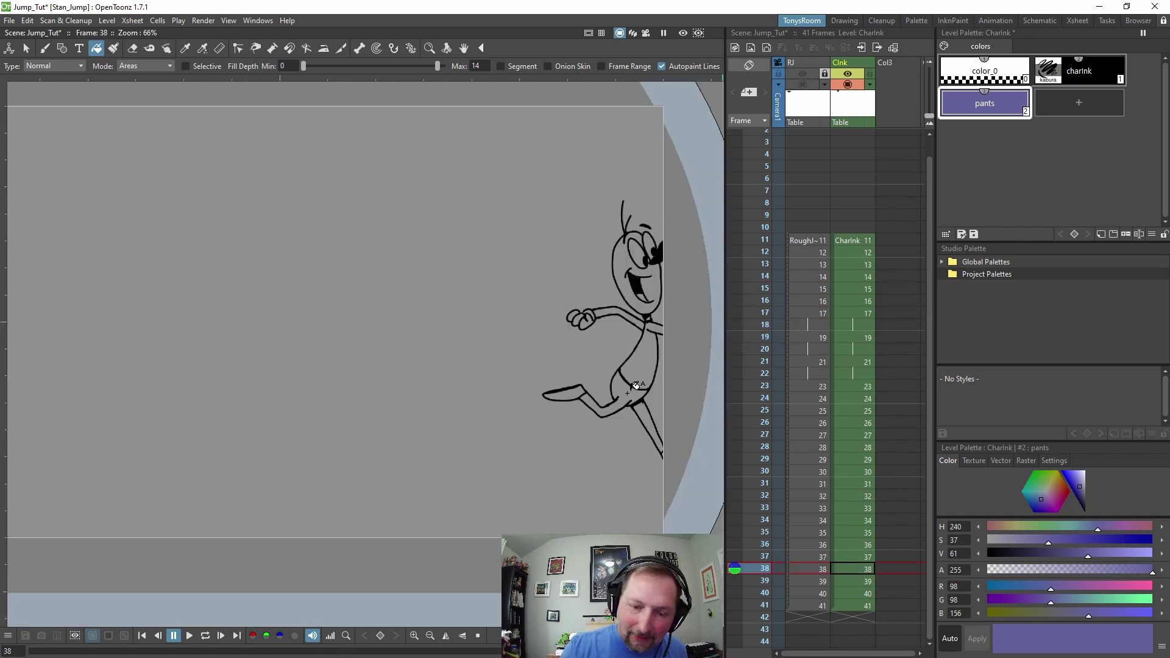
Fill the visible pants areas near the camera edge on the last running drawings, through frames 39 and 40
click(655, 411)
key(period)
click(673, 405)
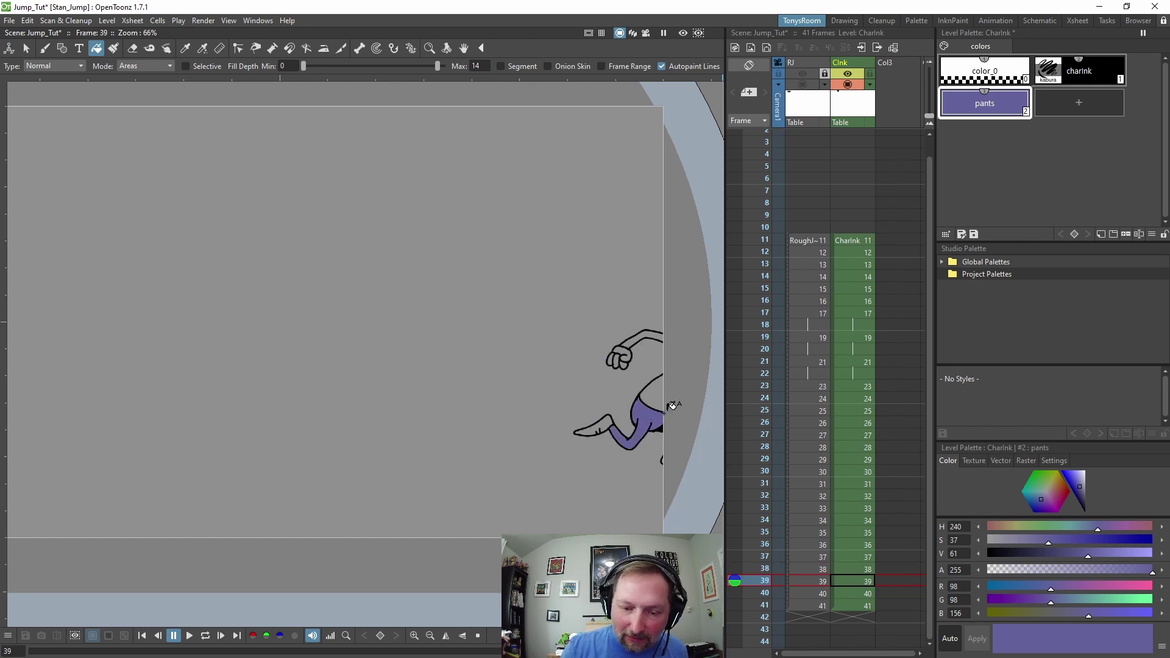
key(period)
click(669, 411)
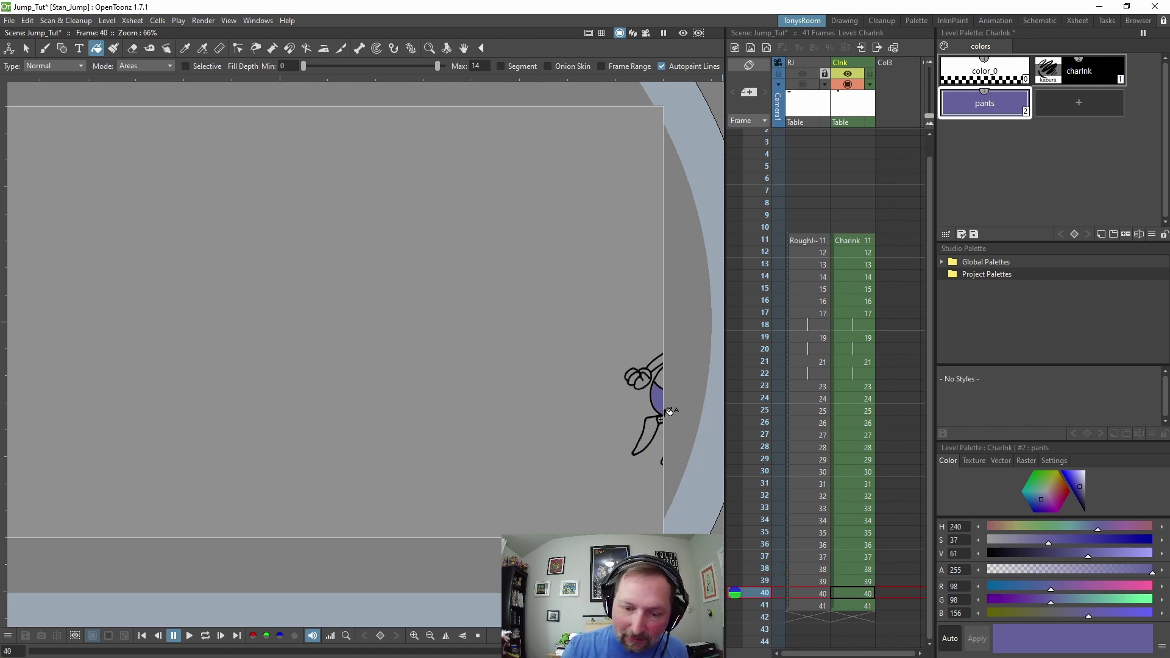
Step back through the drawings from frame 41 to 14, checking the pants fills
key(period)
key(comma)
key(period)
key(comma)
key(comma)
key(comma)
key(comma)
key(comma)
key(comma)
key(comma)
key(comma)
key(comma)
key(comma)
key(comma)
key(comma)
key(comma)
key(comma)
key(comma)
key(comma)
key(comma)
key(comma)
key(comma)
key(comma)
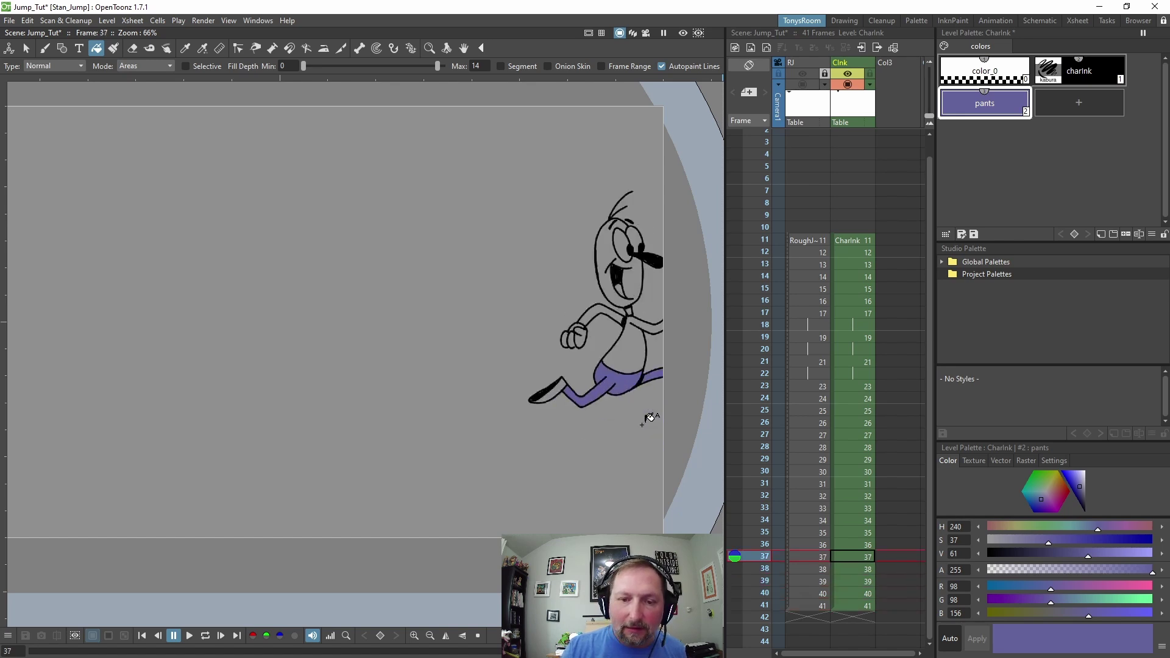
key(comma)
key(comma)
key(comma)
key(comma)
key(comma)
key(comma)
key(comma)
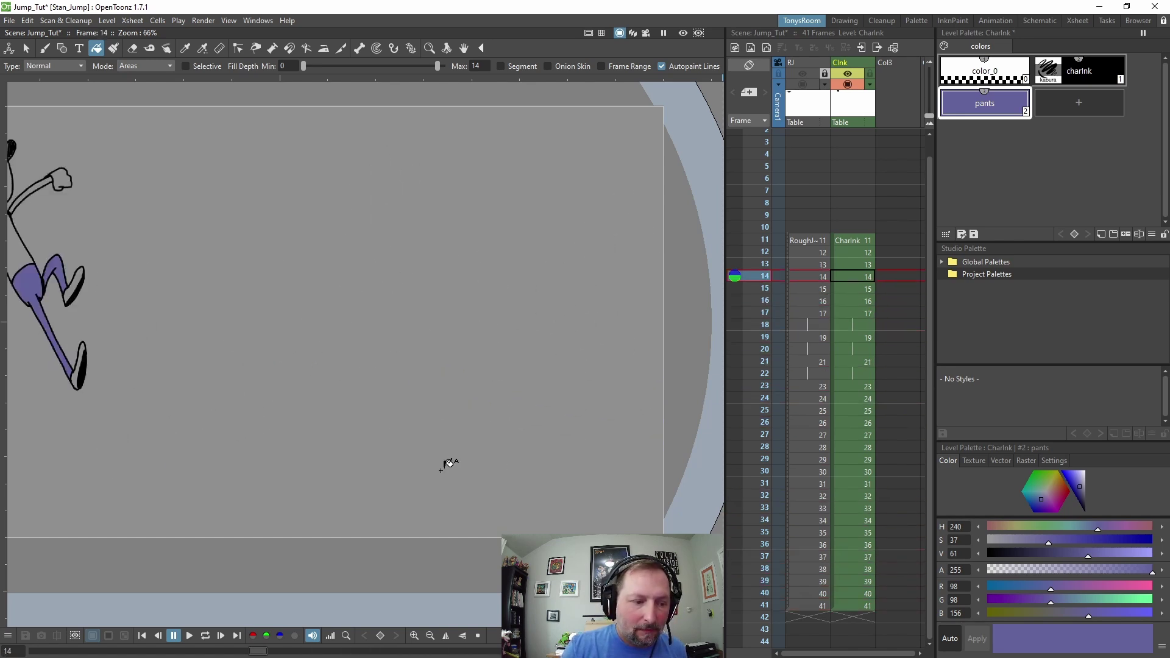
Check the drawings between frames 14 and 23 and fill the unpainted pants on frame 21 with the pants style
key(space)
drag(471, 470, 634, 481)
key(period)
key(period)
key(period)
key(period)
key(period)
key(period)
key(period)
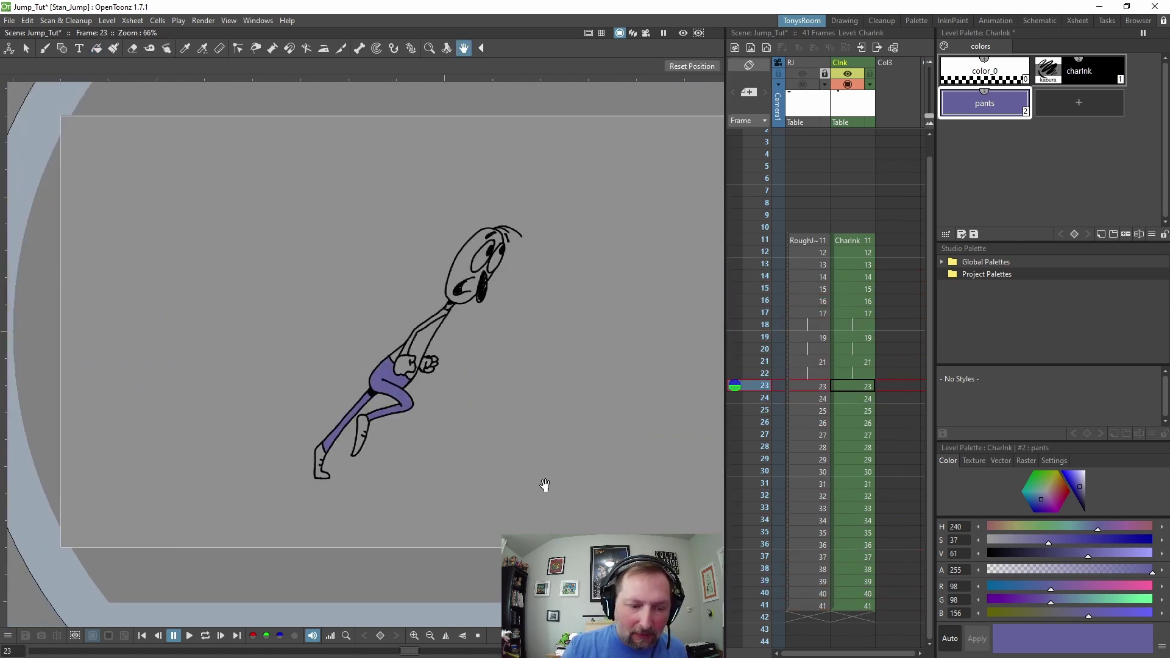
key(comma)
key(comma)
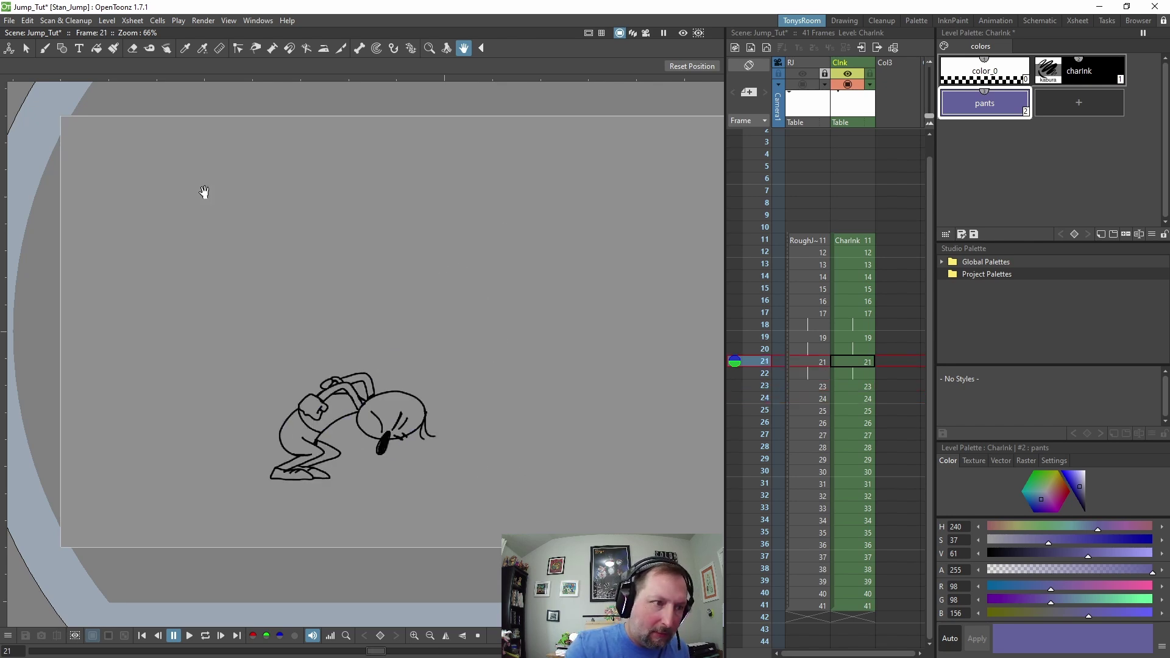
click(96, 48)
click(314, 426)
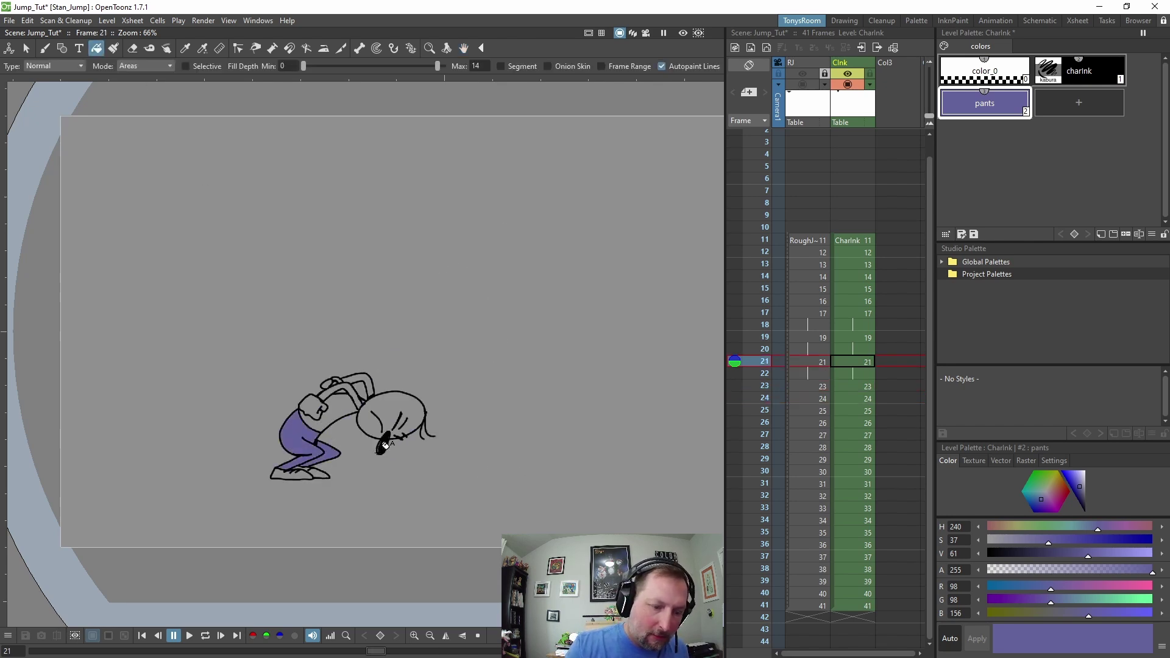
Play the animation in a loop to check the pants fills through frame 41, and stop playback
key(period)
key(period)
key(period)
key(l)
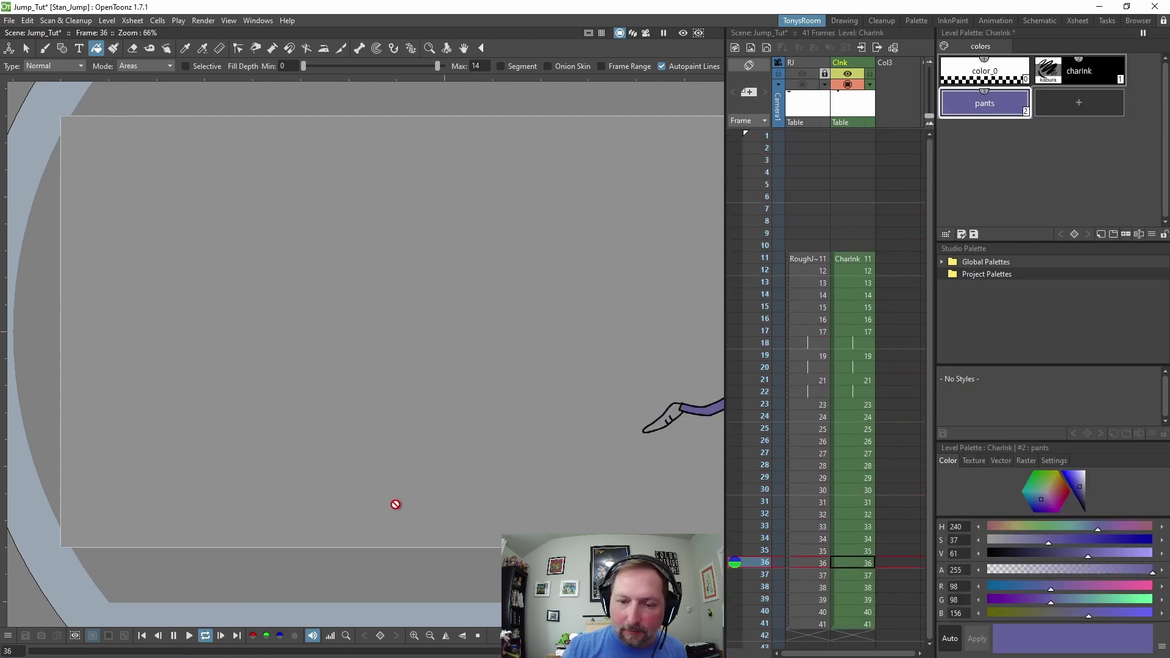
key(l)
Add a palette style named shirt and set its color to green, H 154, S 98, V 61
click(1080, 110)
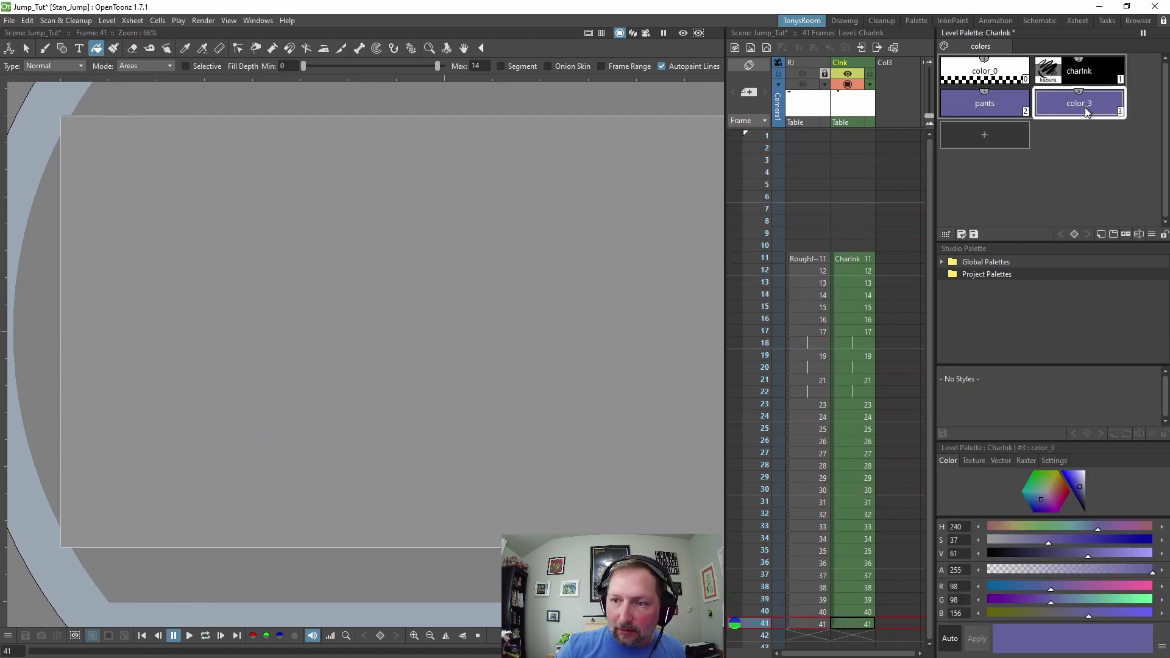
double_click(1083, 106)
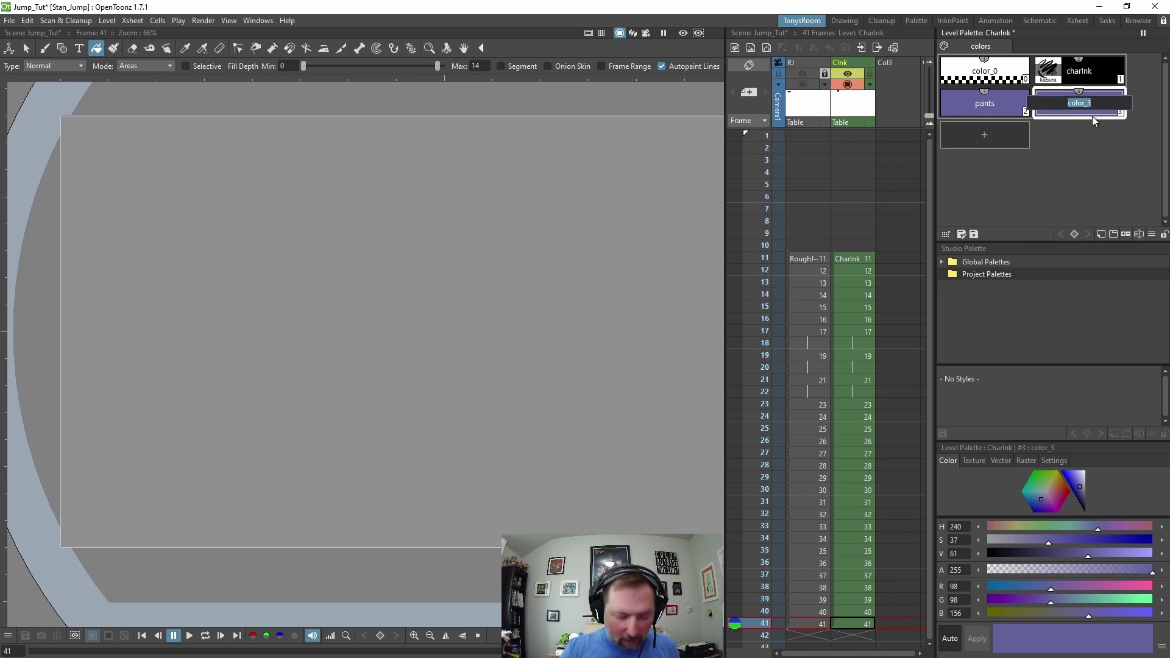
text(shirt)
key(Return)
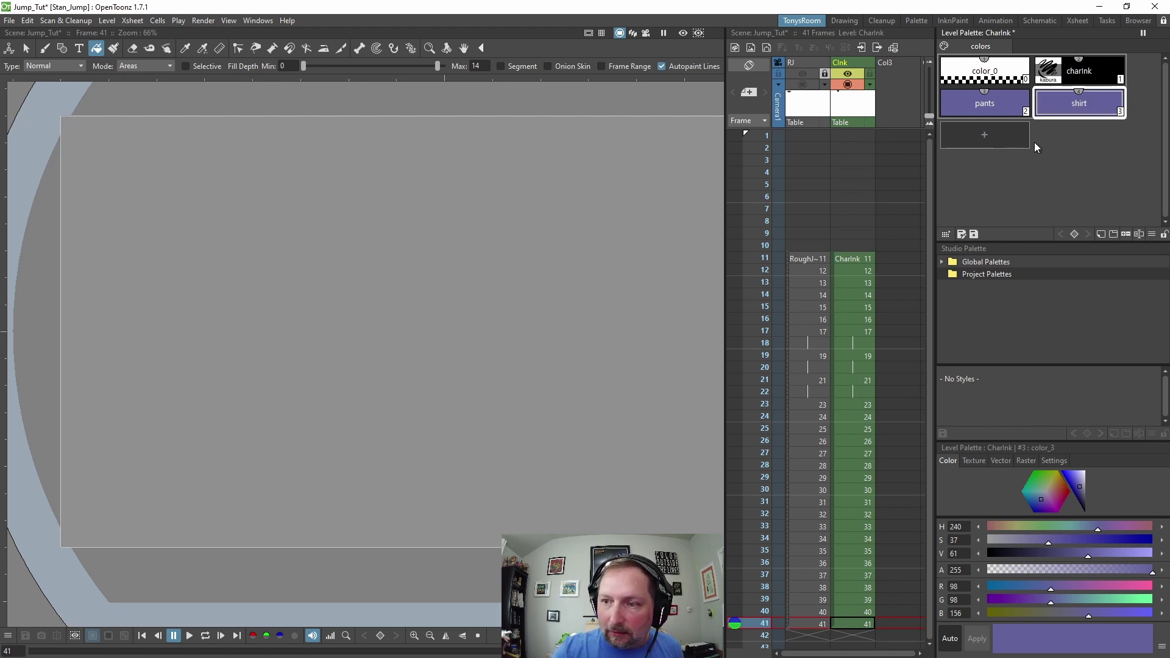
mouse_move(1041, 499)
mouse_down()
mouse_move(1032, 485)
mouse_move(1033, 501)
mouse_up()
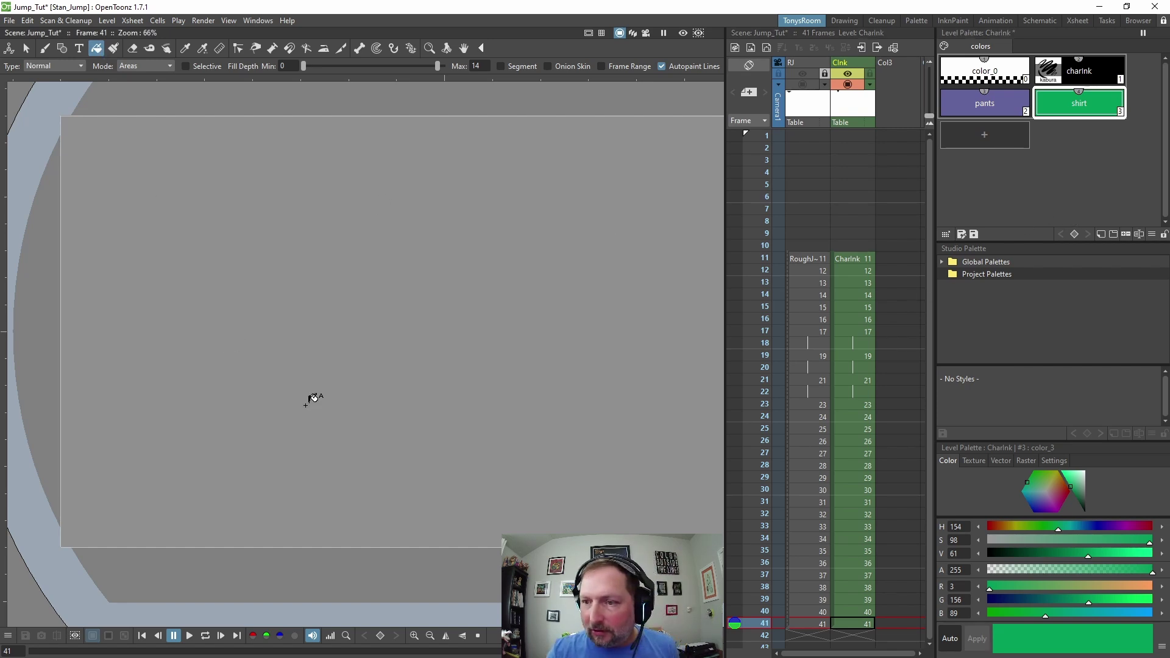
Add two more palette styles to the character palette and name them skin and shoes
click(988, 139)
double_click(992, 136)
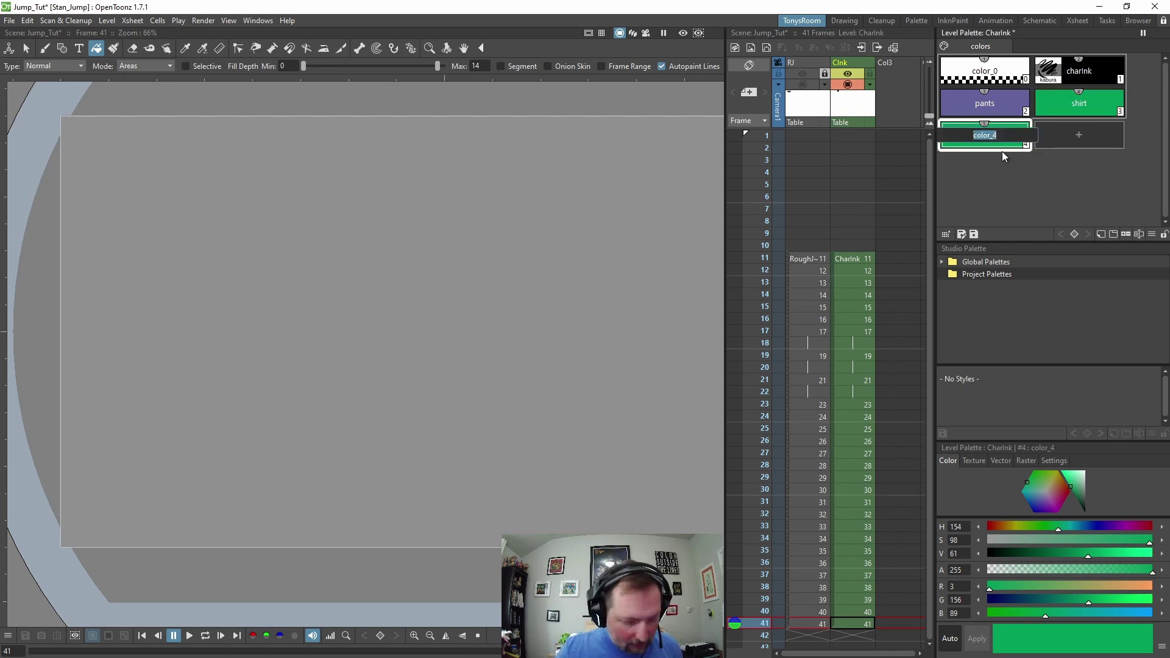
key(Return)
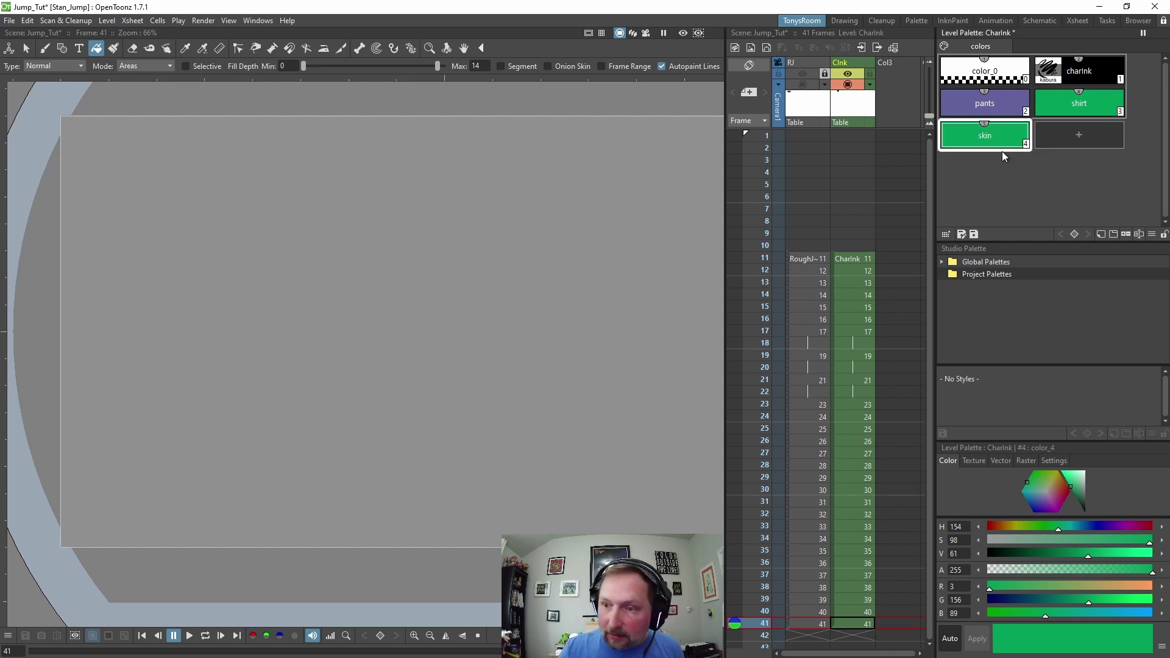
click(1081, 136)
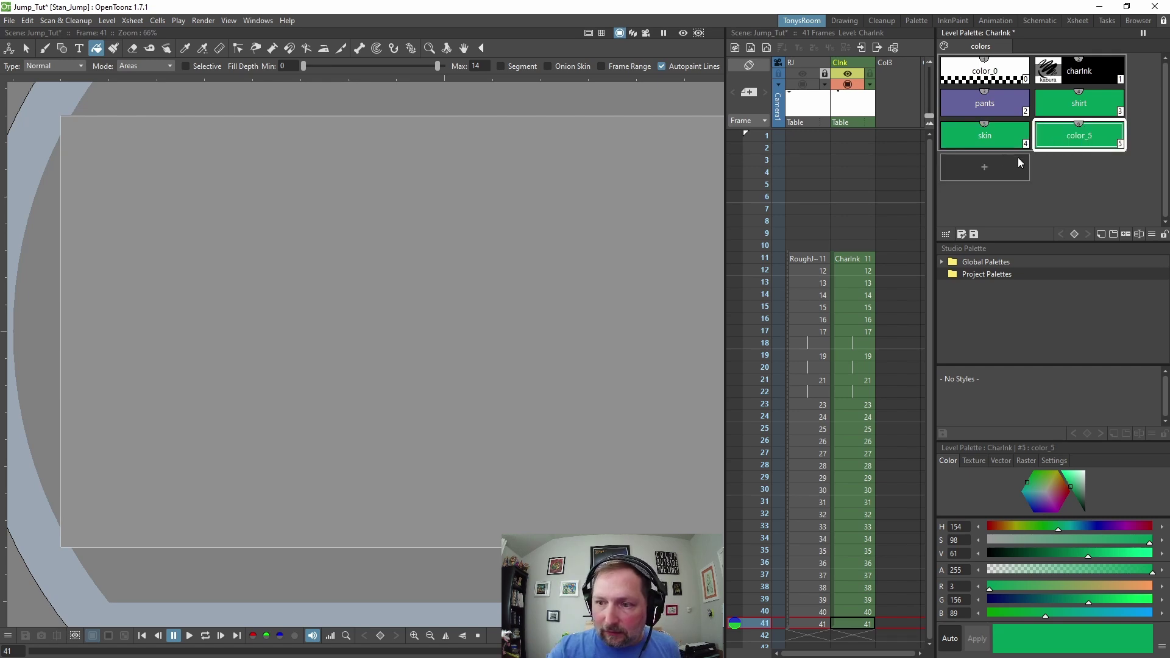
double_click(1091, 139)
text(shoes)
key(Return)
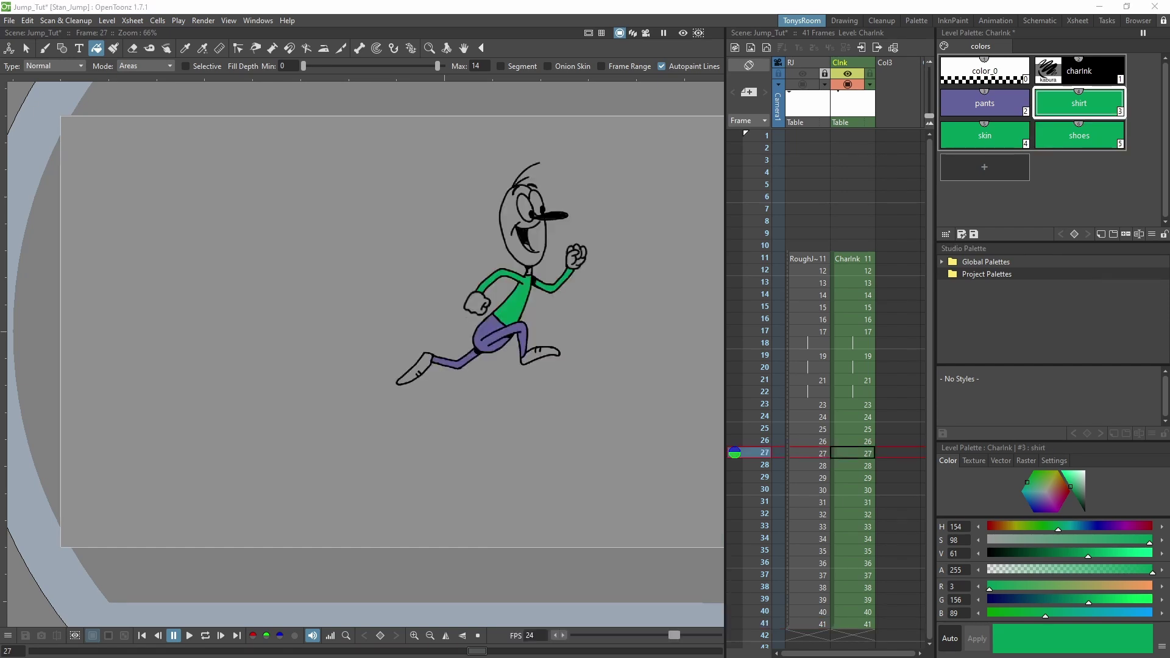
Fill the character's shirt areas with the shirt style on frames 28 and 29
click(868, 465)
click(868, 456)
key(.)
click(540, 262)
click(563, 277)
key(.)
click(556, 292)
click(586, 274)
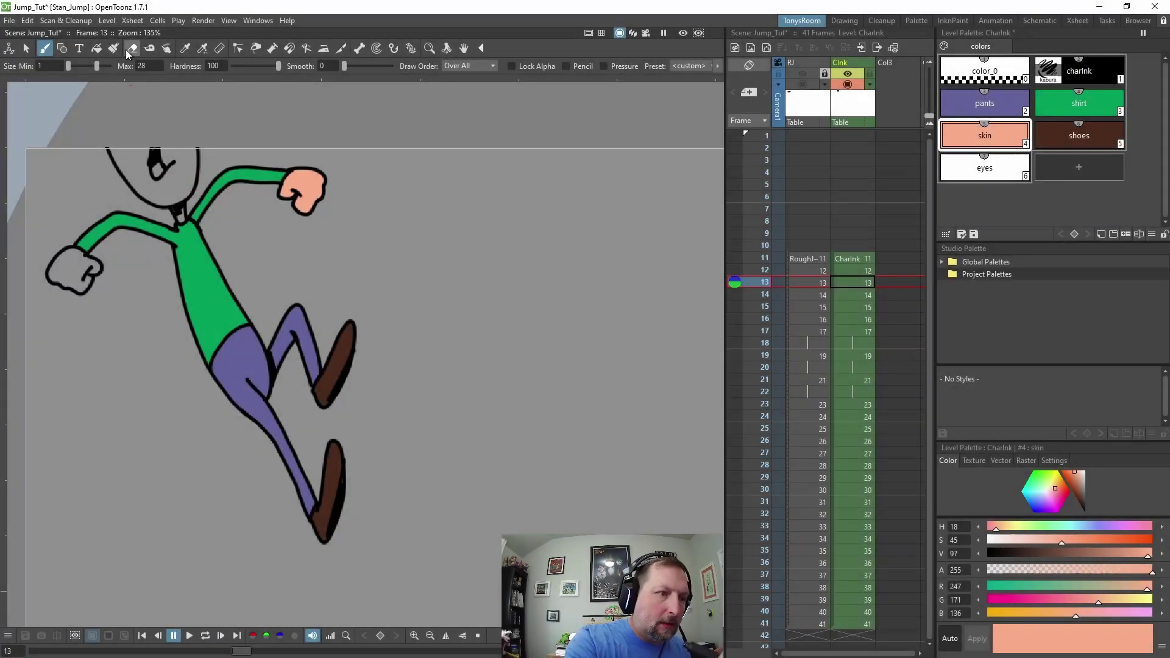
Fill the face, neck and unpainted hands with the skin style on frames 13 and 14
key(f)
click(187, 171)
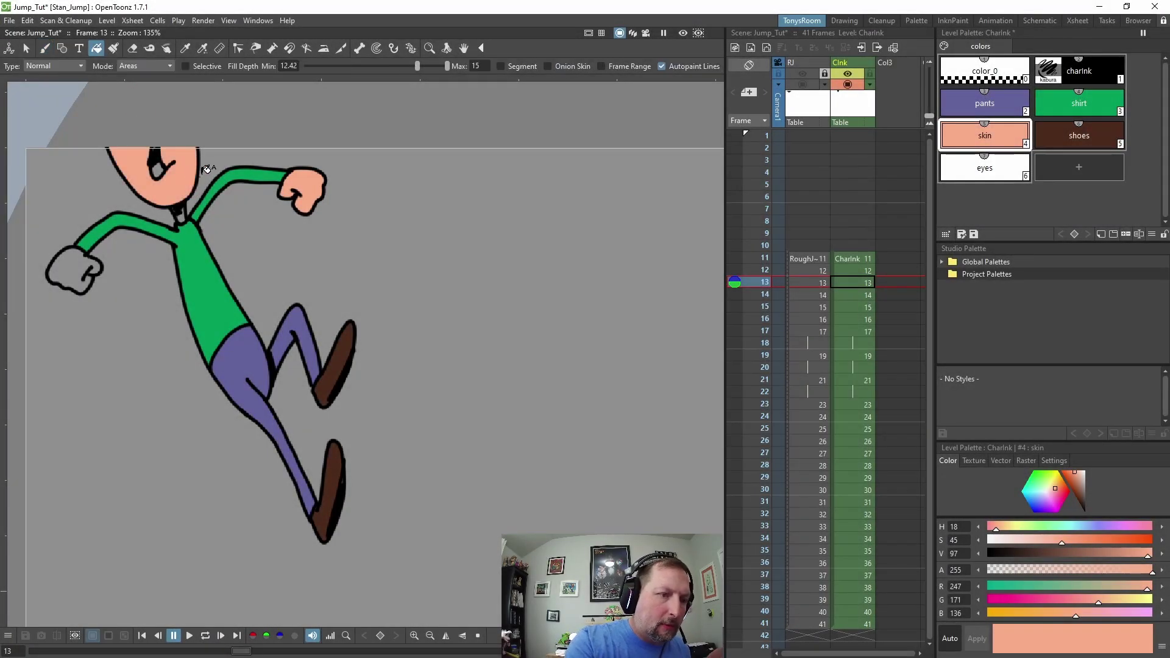
click(78, 265)
key(.)
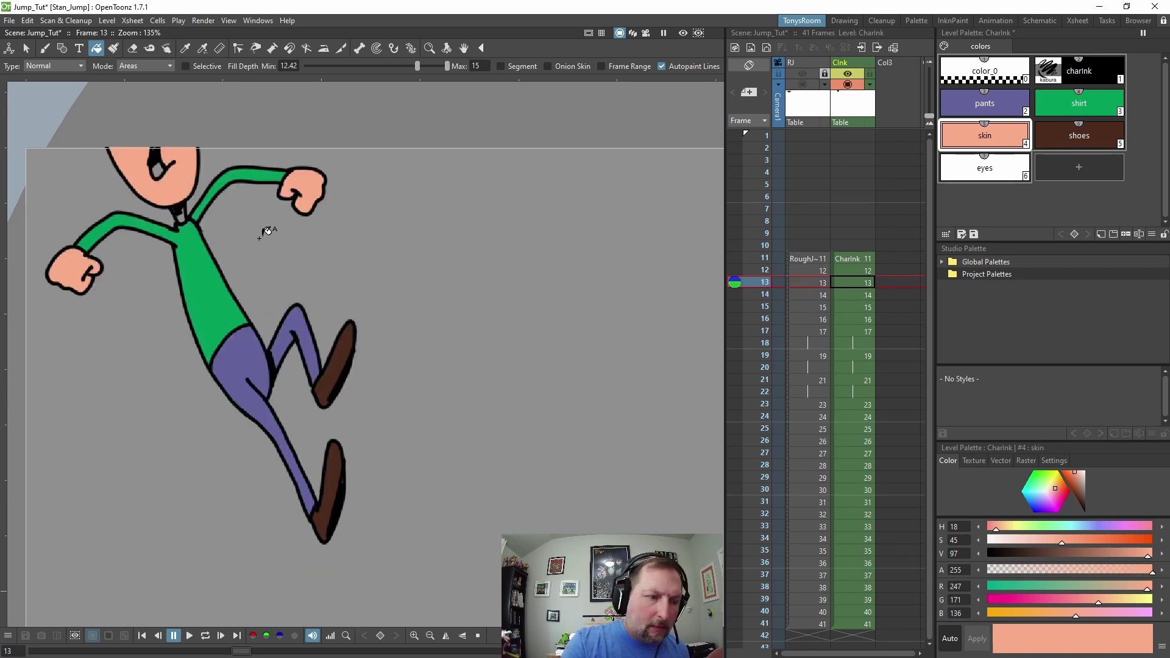
key(.)
click(253, 306)
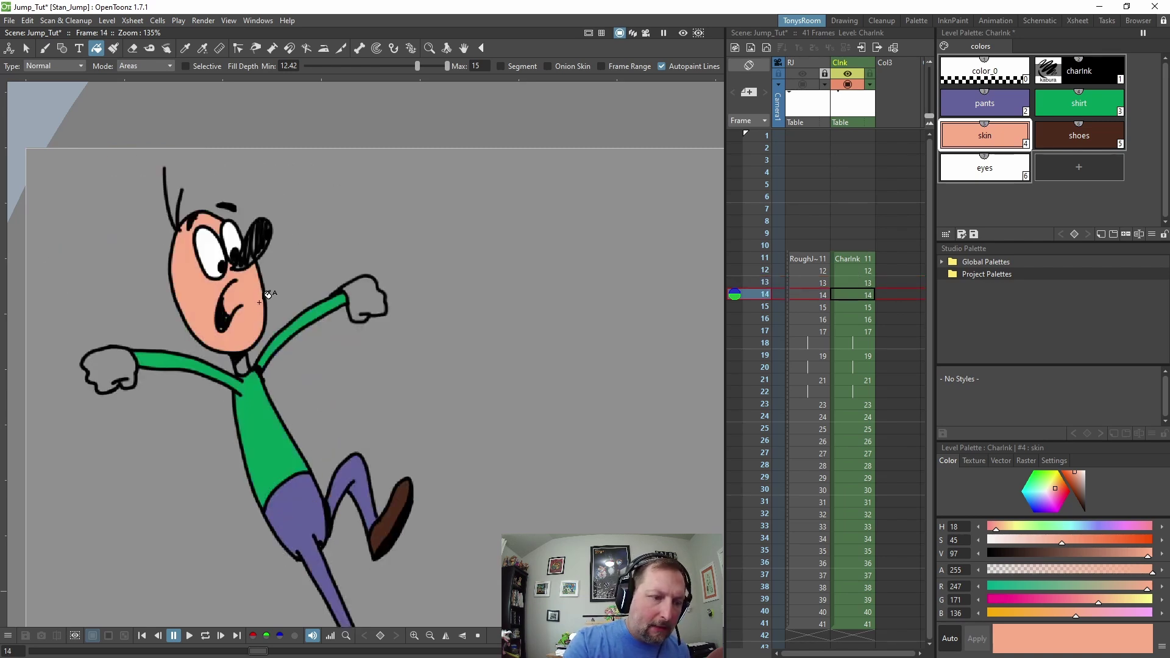
click(244, 366)
click(117, 368)
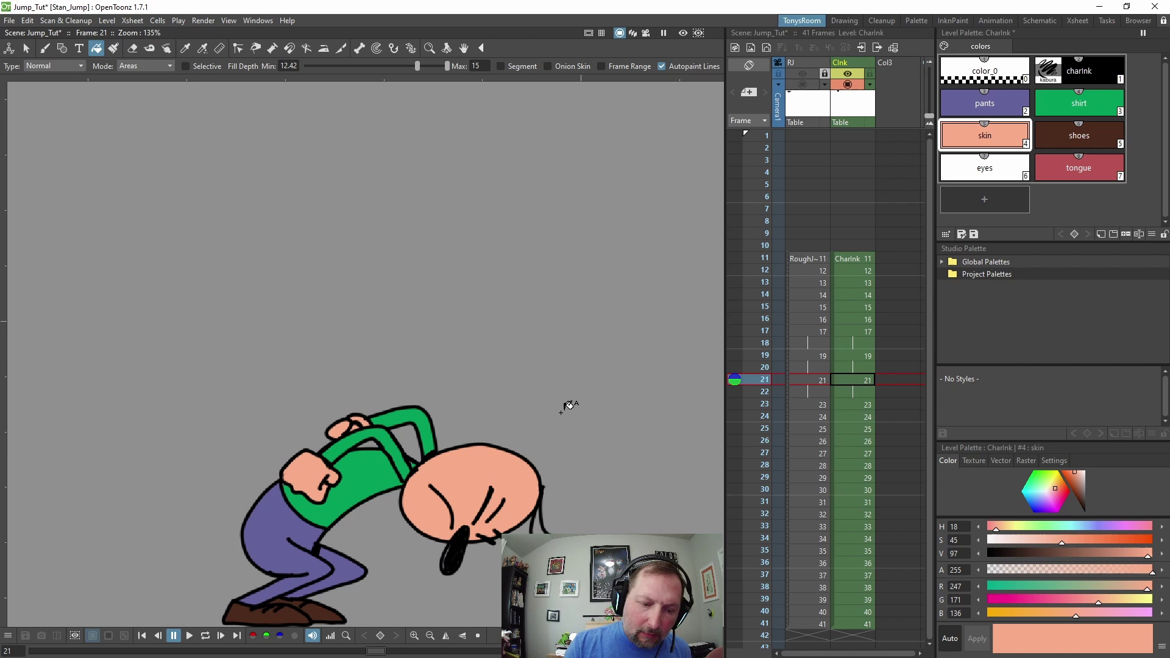
Advance to frame 27 and erase the stray specks below the rear fist
key(.)
key(.)
key(.)
key(.)
key(.)
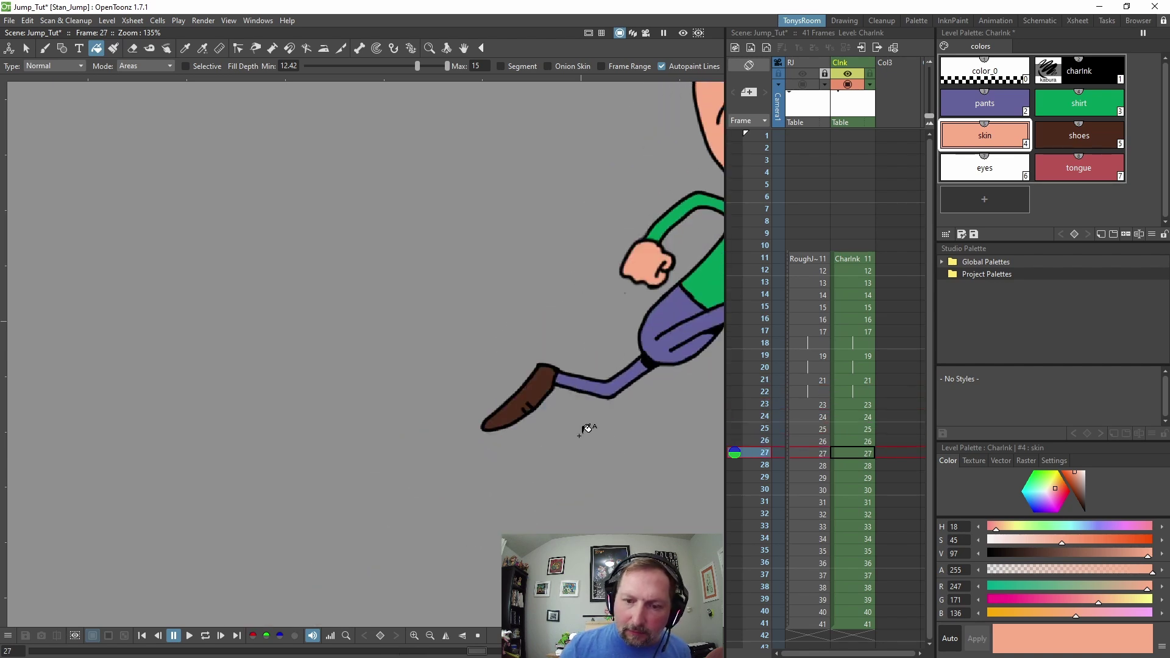
scroll(443, 384, down, 5)
drag(536, 369, 355, 446)
scroll(355, 447, up, 4)
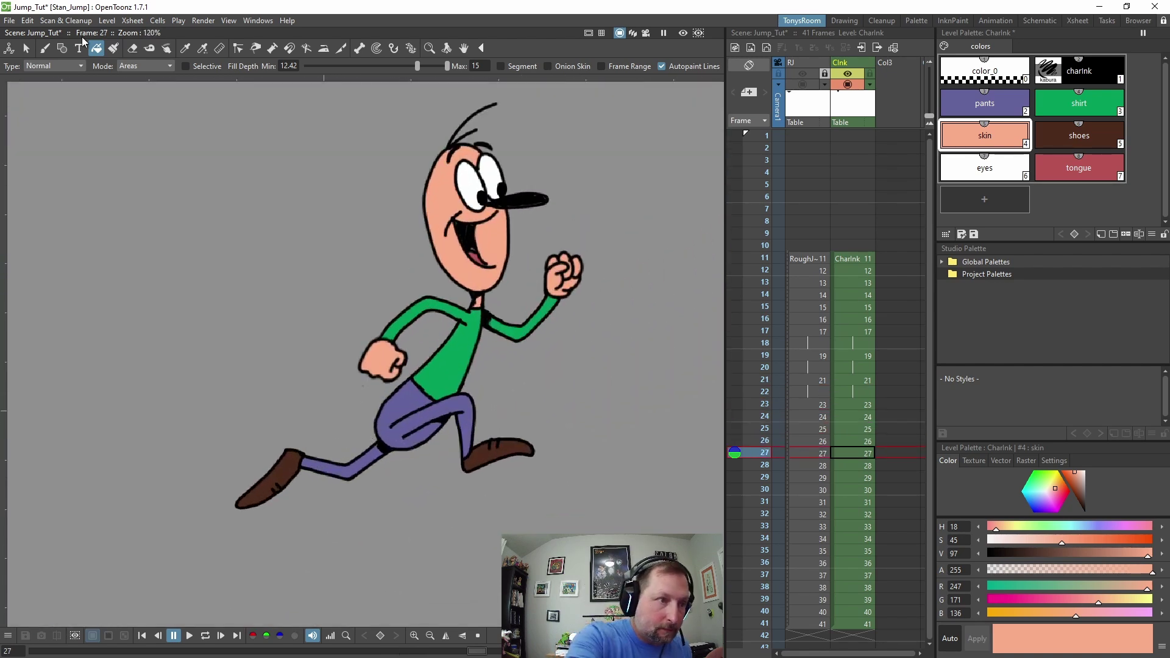
click(132, 48)
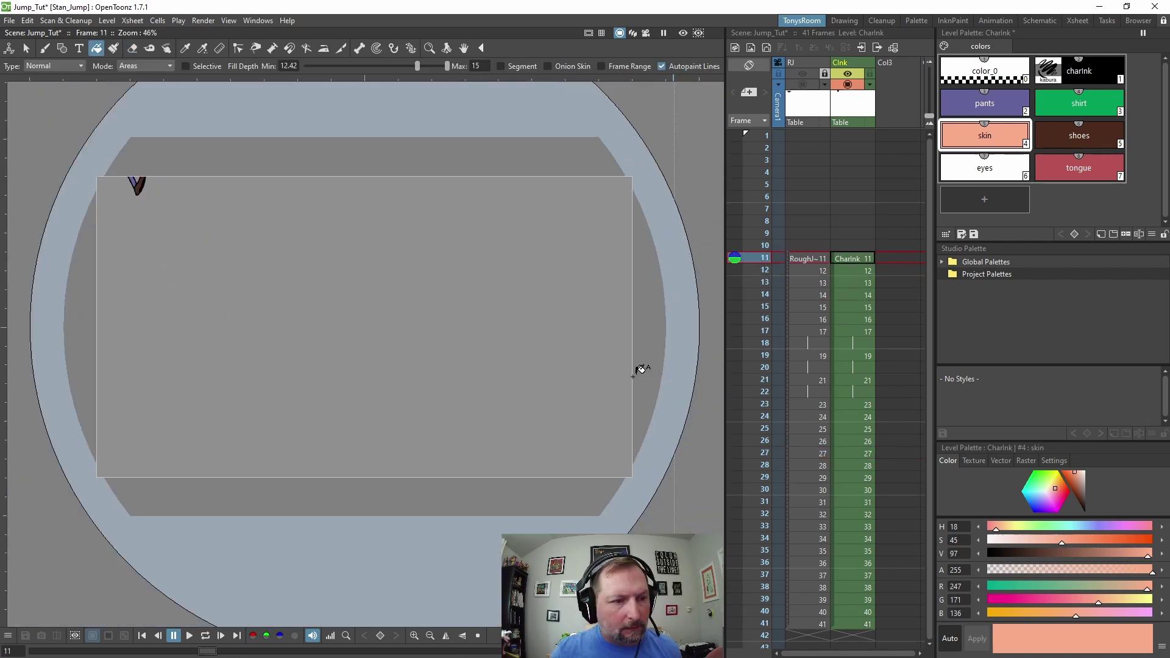
Play the painted animation in a loop to check the character's fills
key(l)
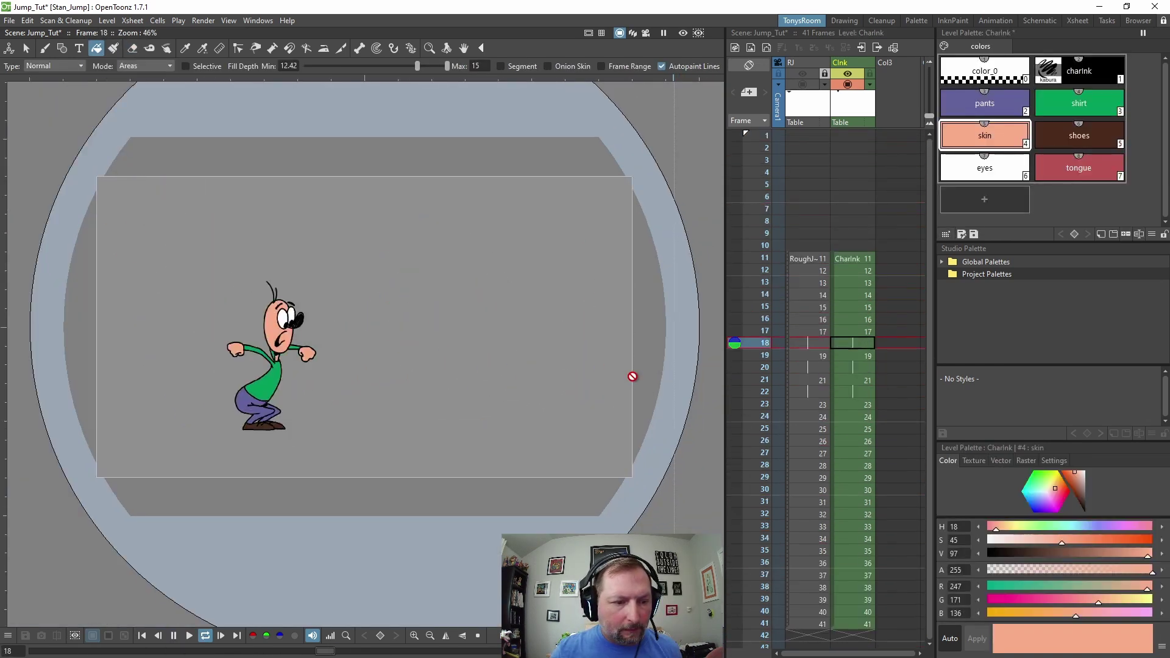
scroll(575, 415, up, 1)
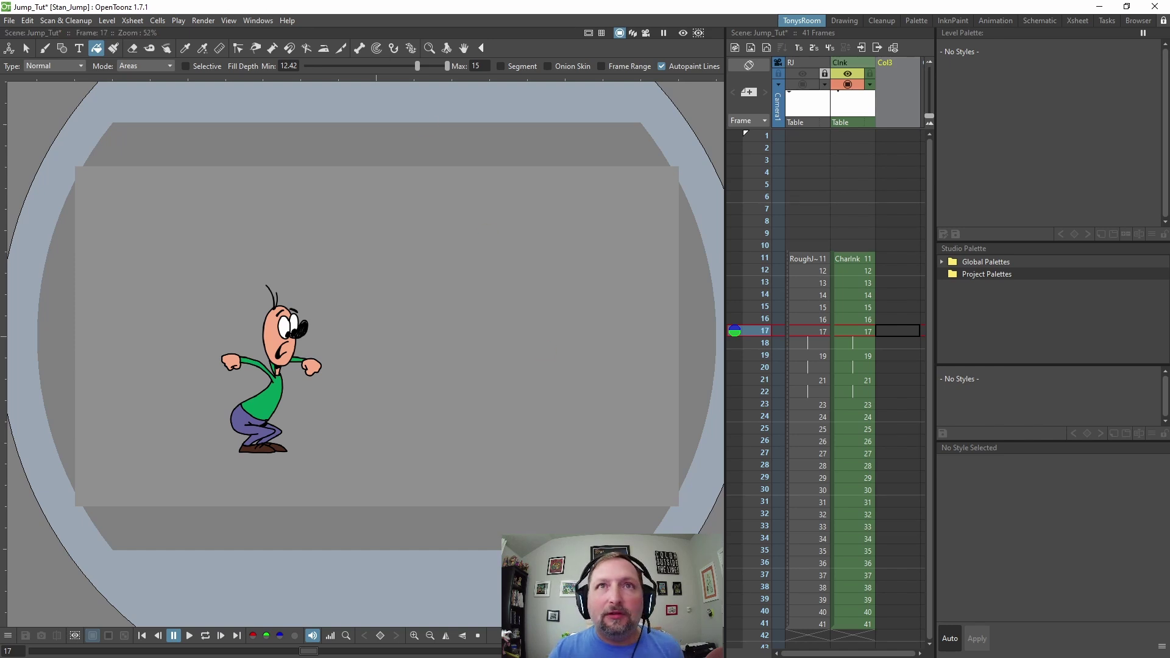
Import jump_background.png from the JumpCleanUp folder into frame 1 of the empty Col3 column
drag(1169, 157, 911, 173)
click(865, 335)
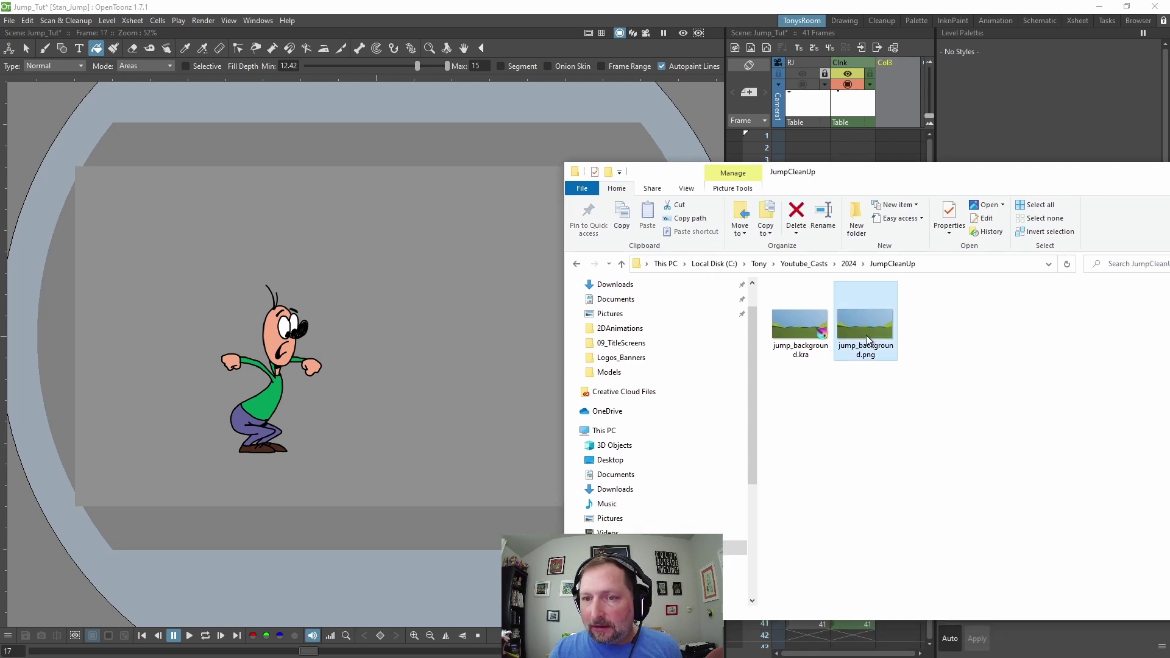
click(935, 6)
click(887, 261)
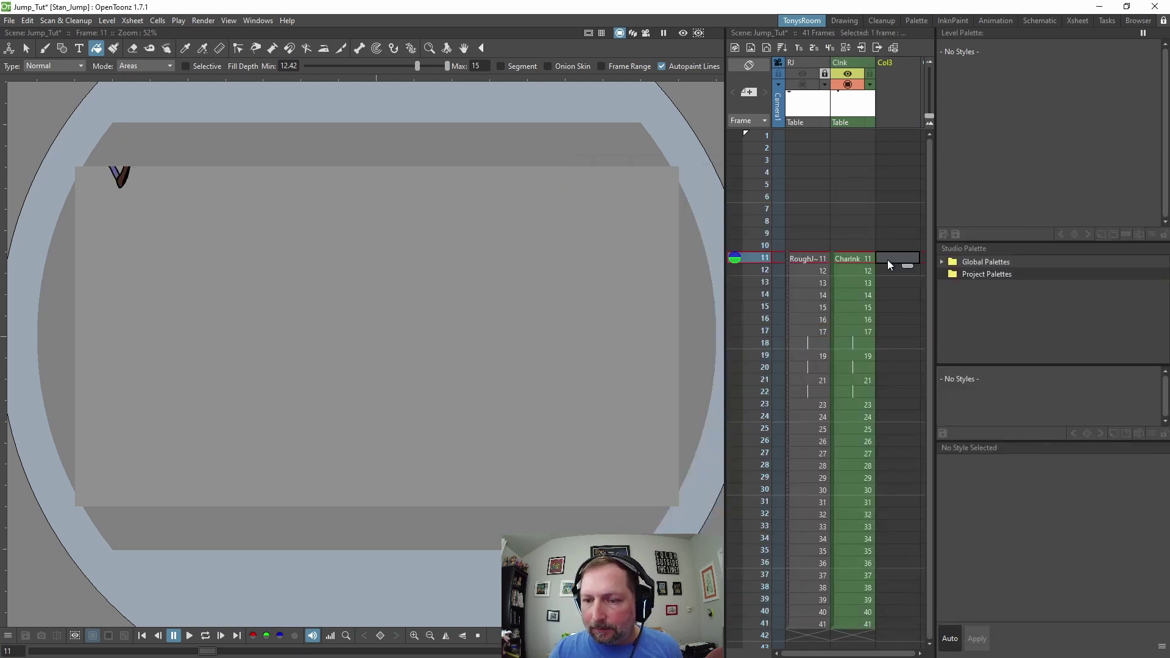
click(890, 137)
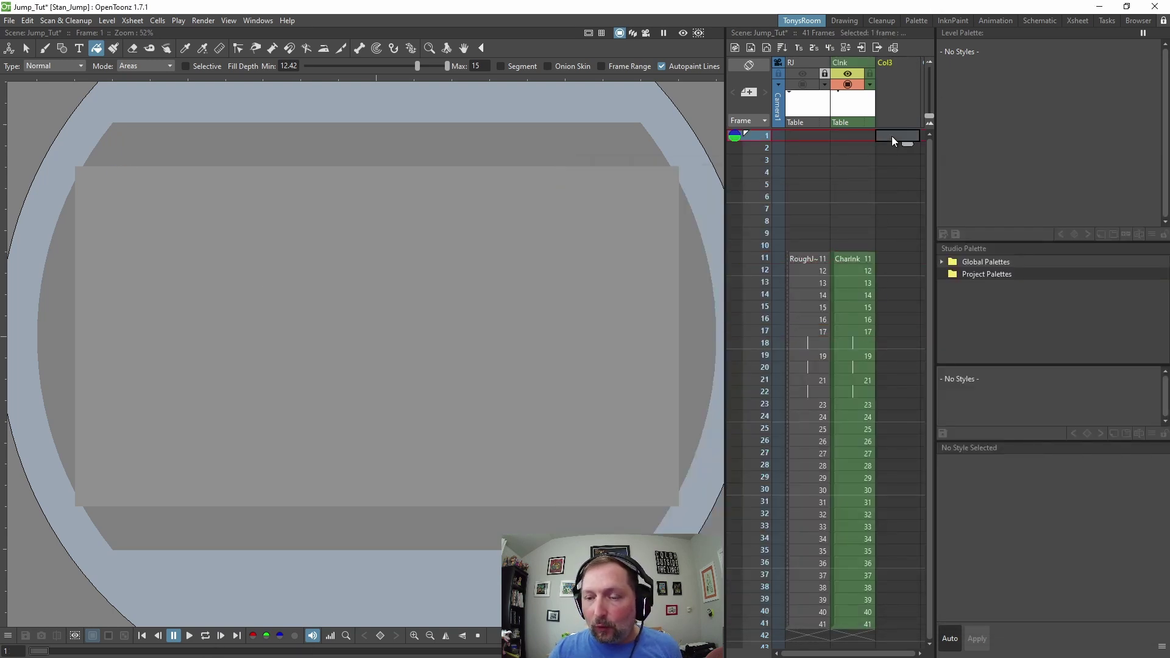
click(897, 60)
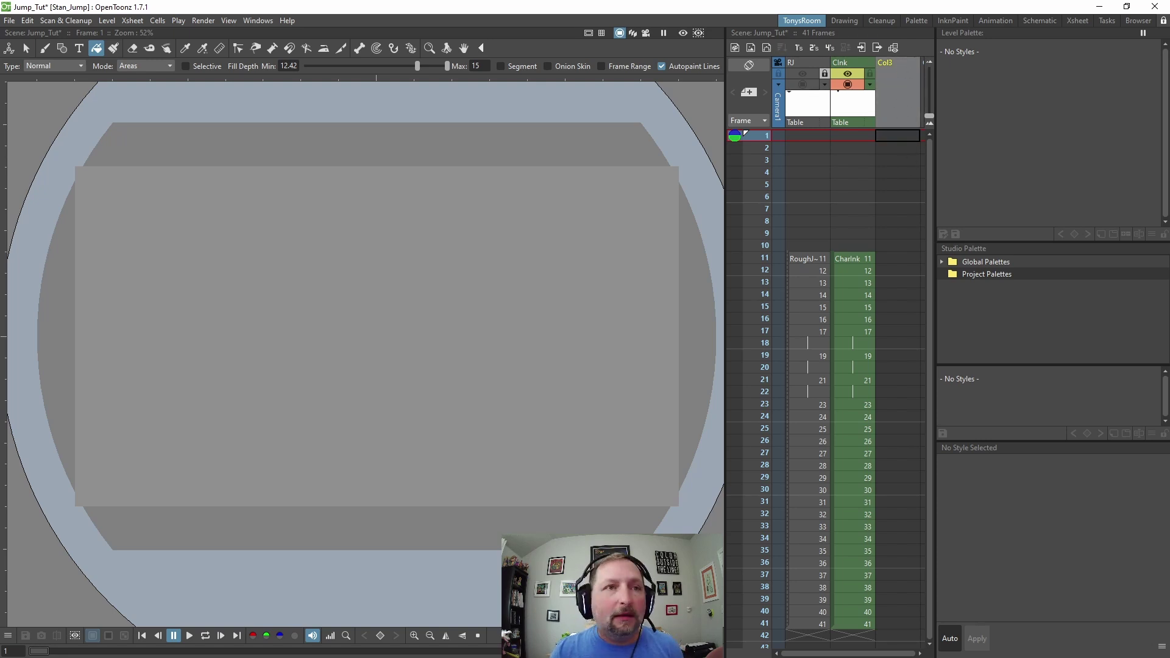
drag(1169, 168, 958, 349)
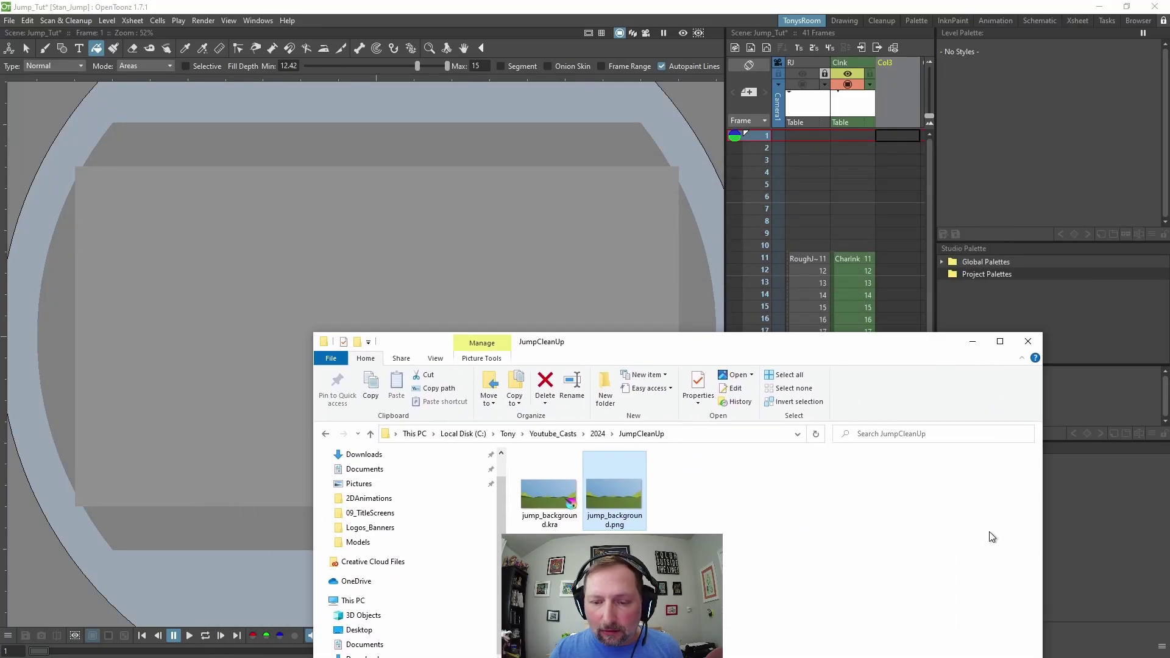
drag(636, 492, 485, 293)
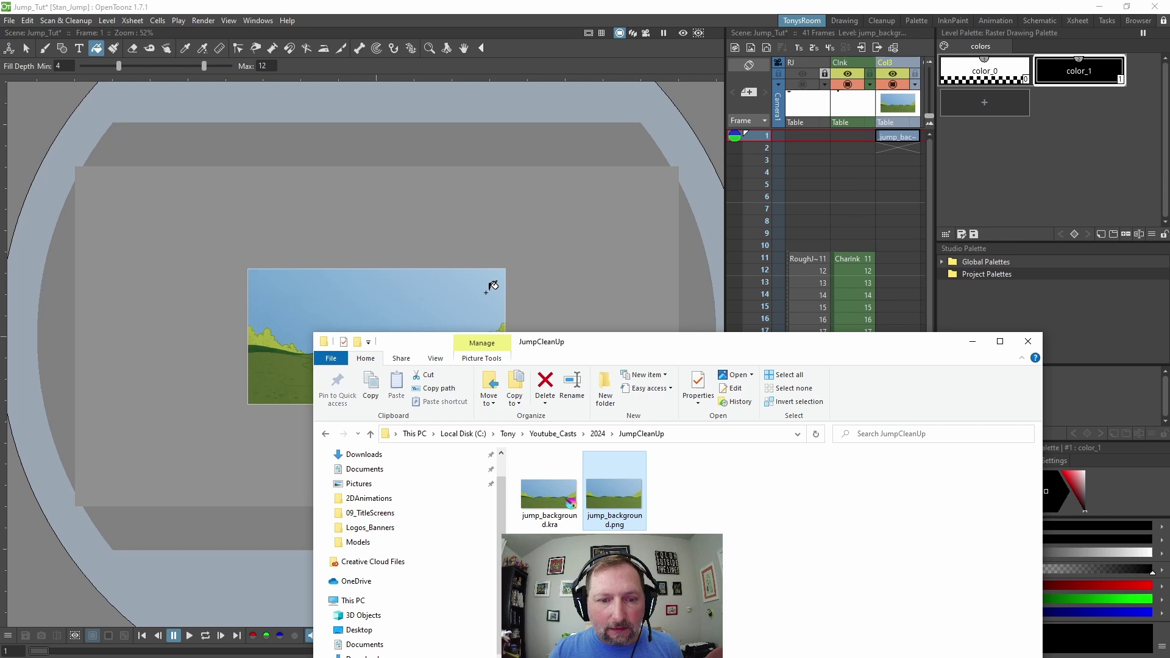
click(680, 11)
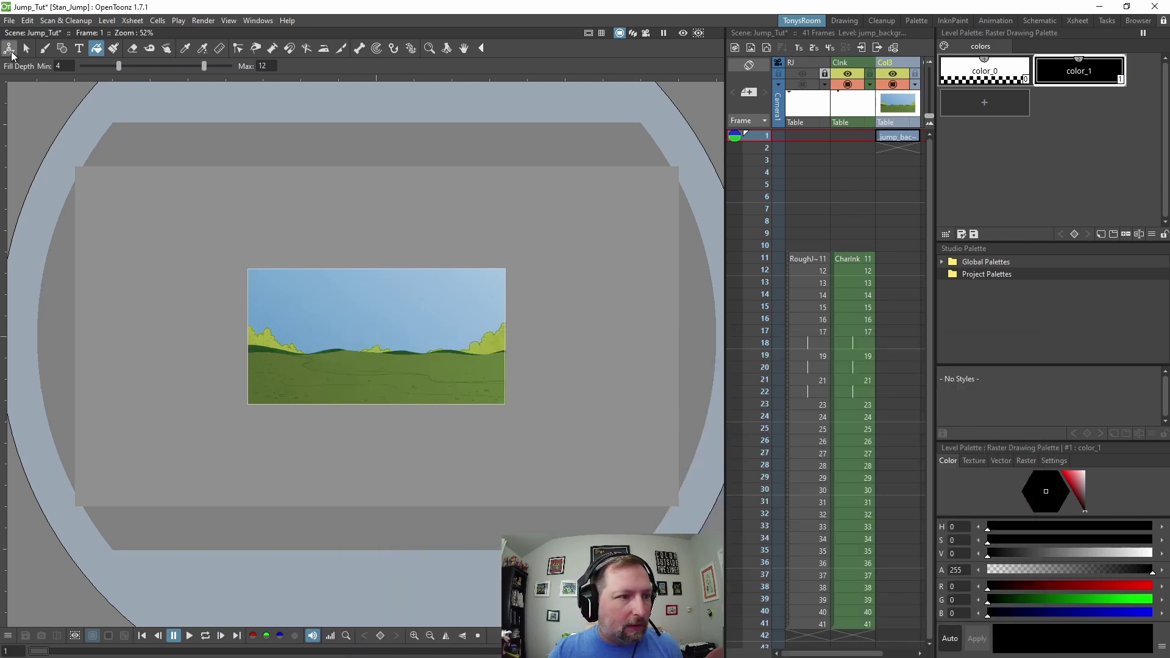
Scale the background image to 235% horizontally and 251% vertically so it fills the camera frame
click(10, 53)
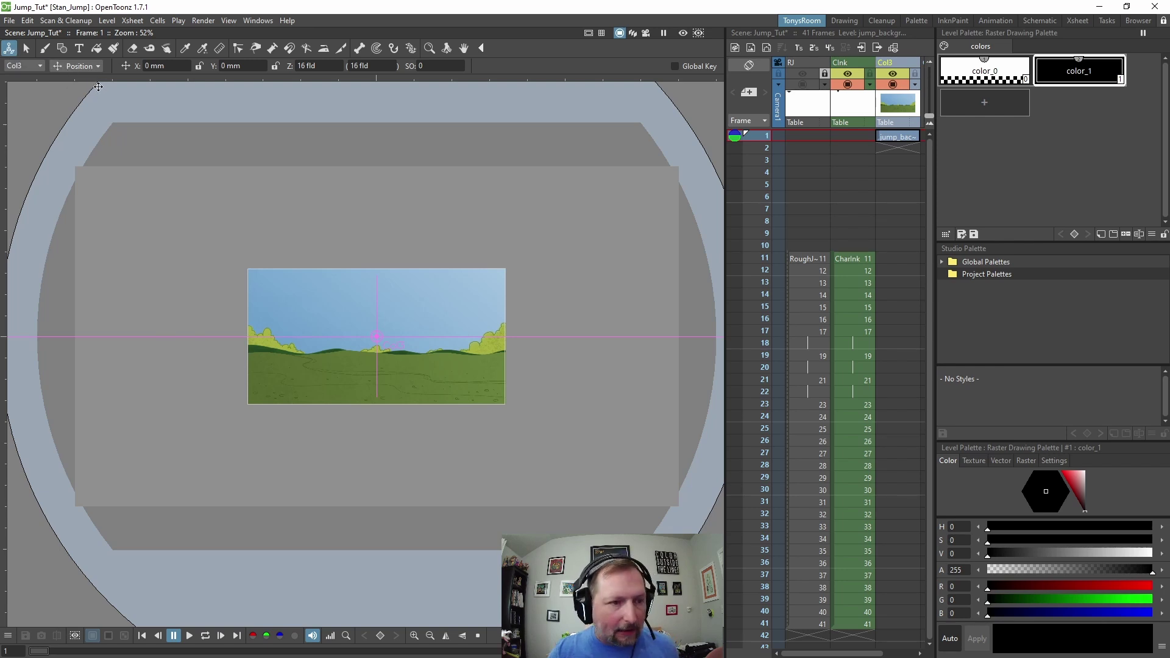
click(76, 66)
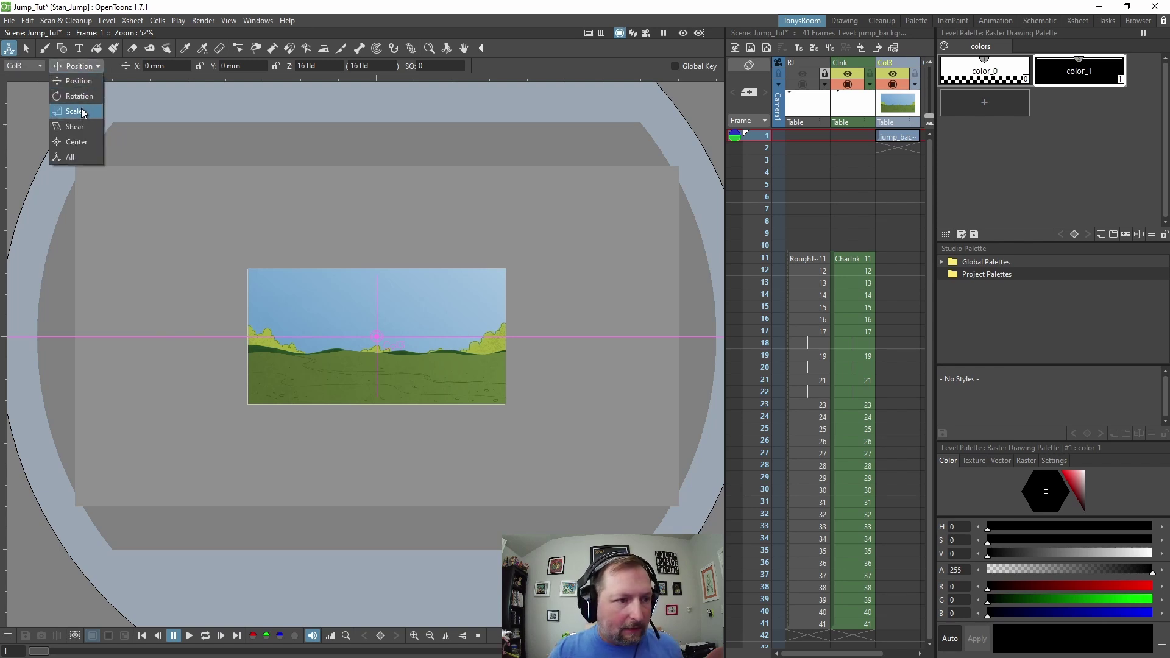
click(83, 112)
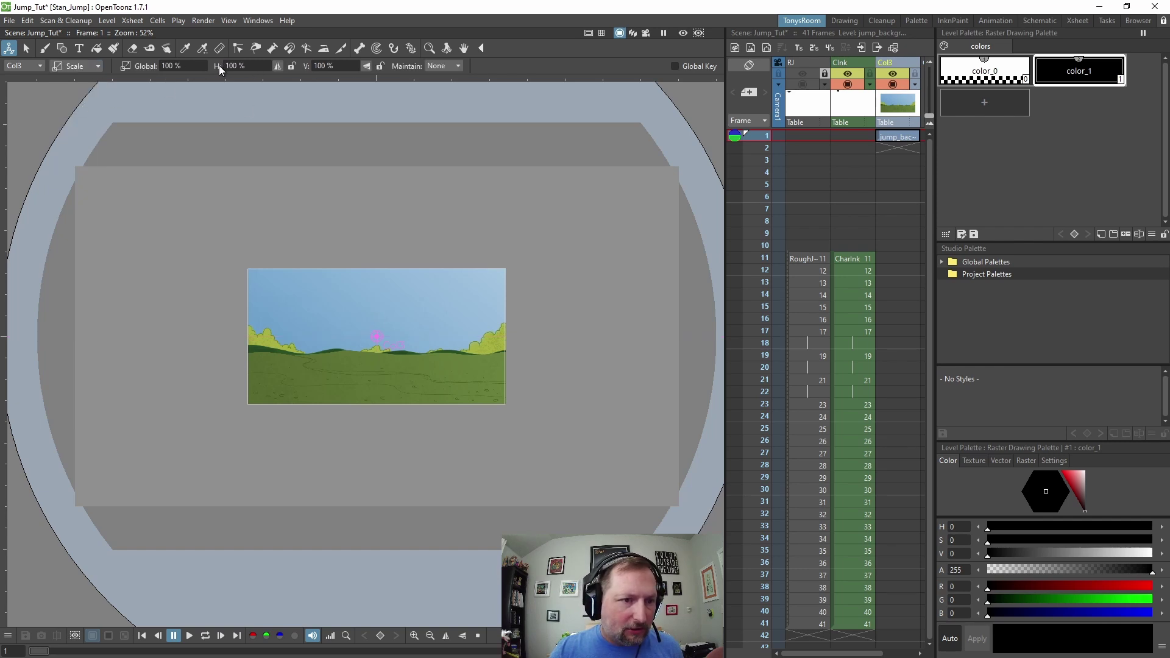
mouse_move(217, 65)
mouse_down()
mouse_move(257, 84)
mouse_move(276, 144)
mouse_move(279, 115)
mouse_up()
drag(278, 46, 513, 92)
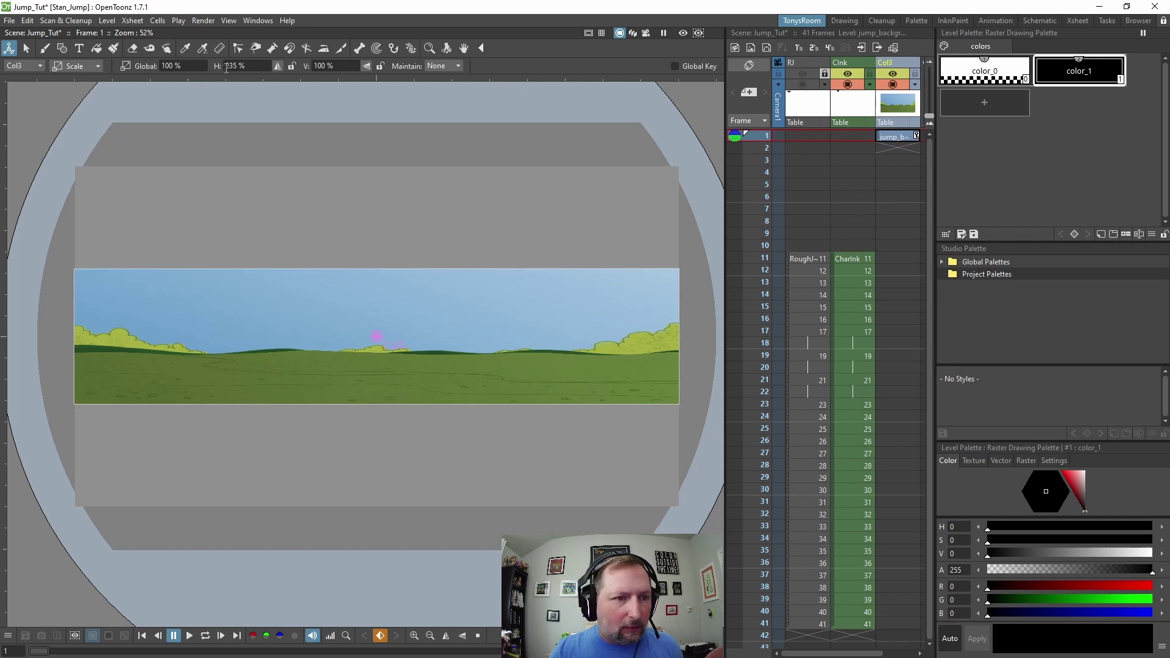
drag(308, 65, 587, 432)
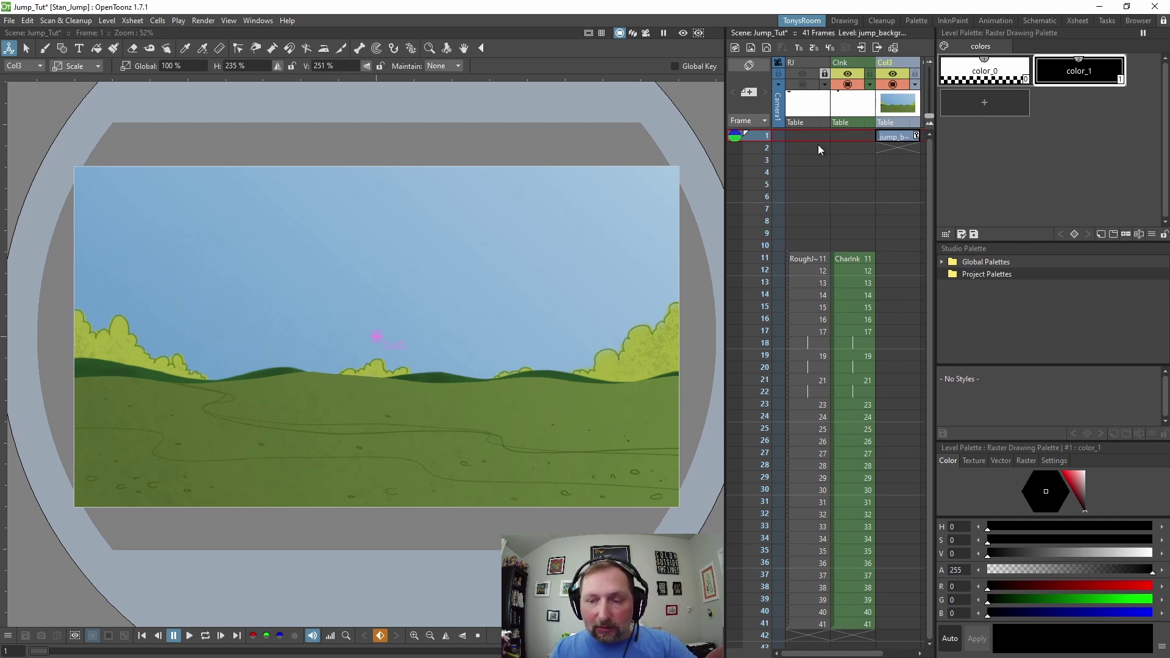
Extend the background's exposure in Col3 from frame 1 through frame 51
click(900, 136)
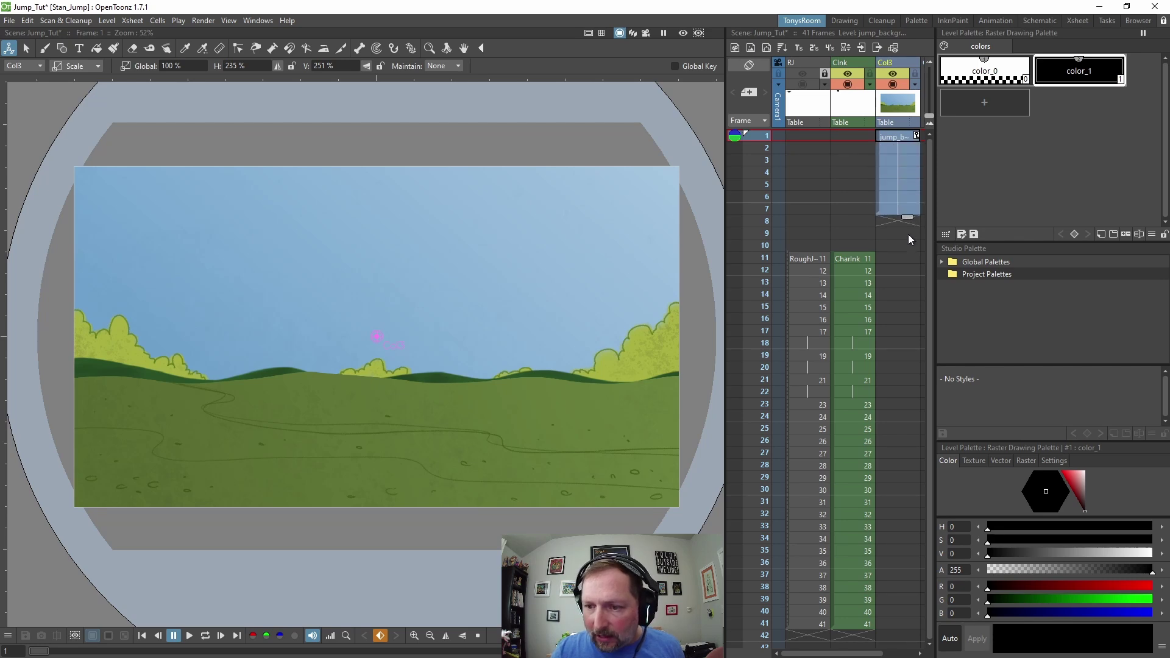
scroll(904, 542, down, 5)
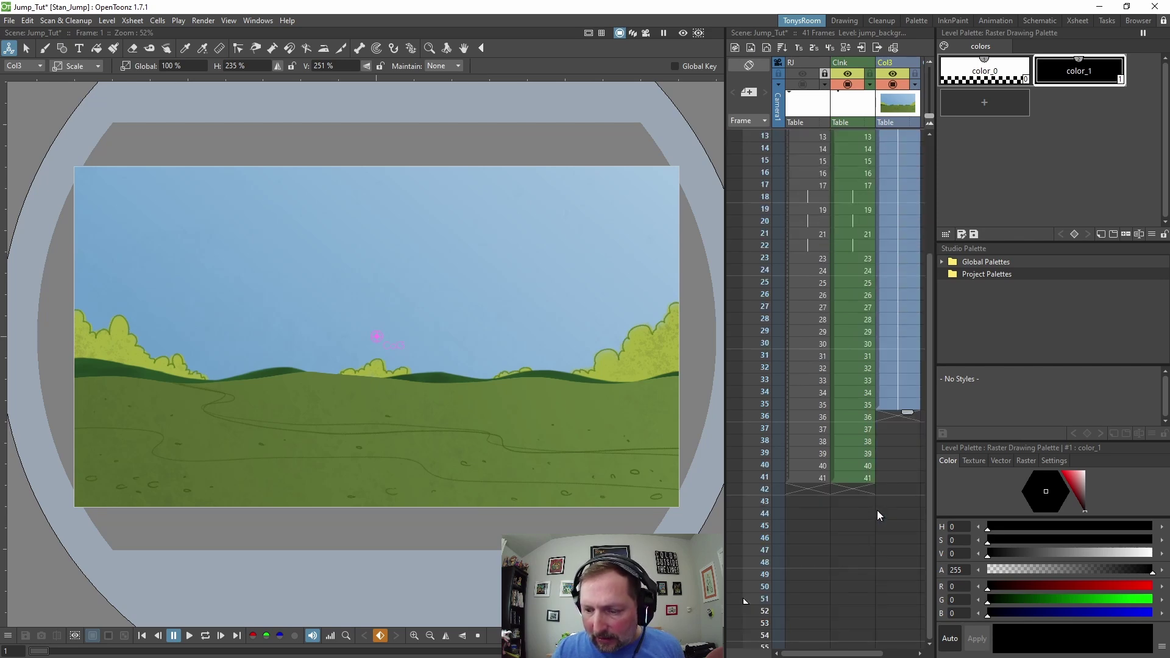
drag(908, 266, 911, 465)
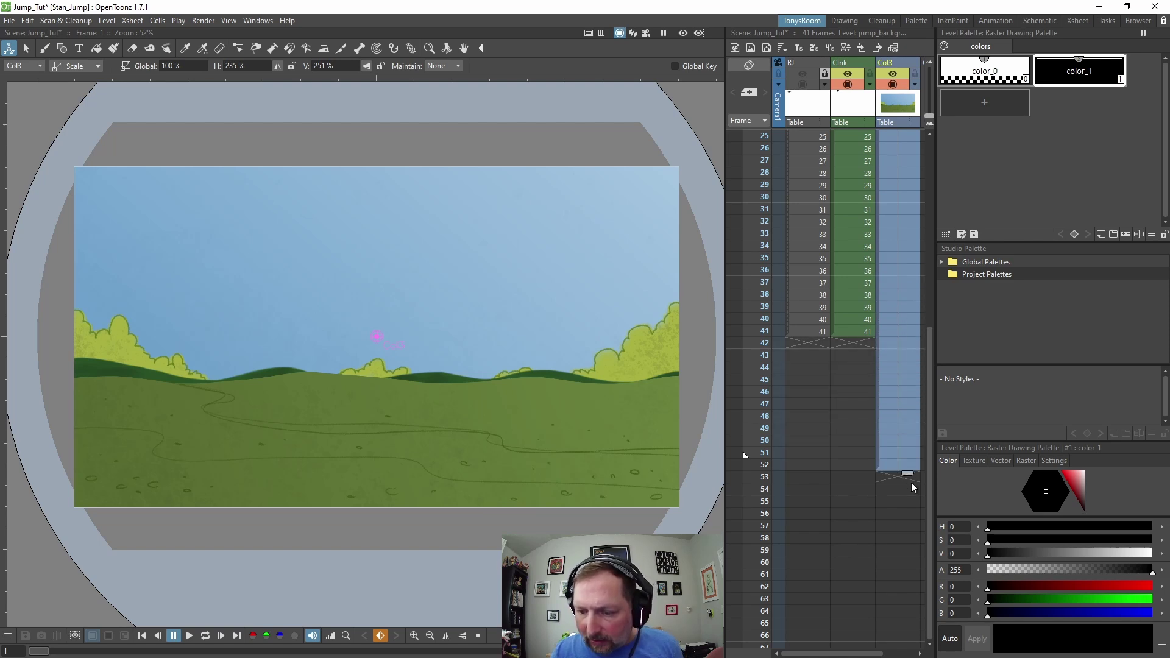
drag(914, 487, 911, 472)
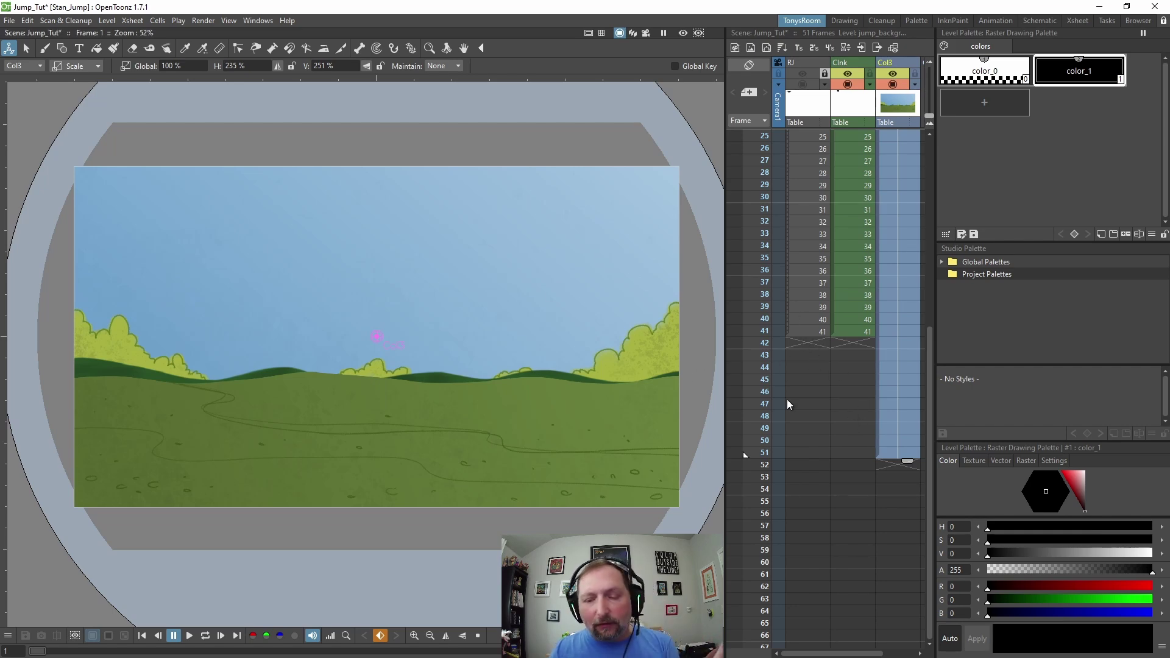
click(866, 333)
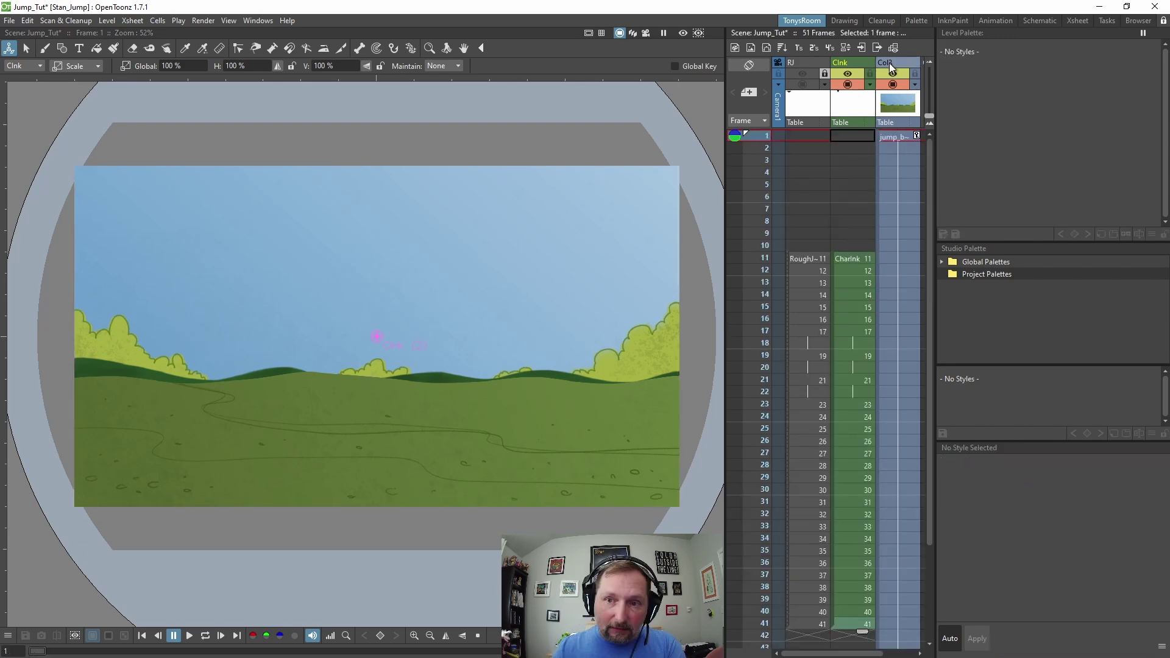
Rename the background column Col3 as BG
double_click(889, 63)
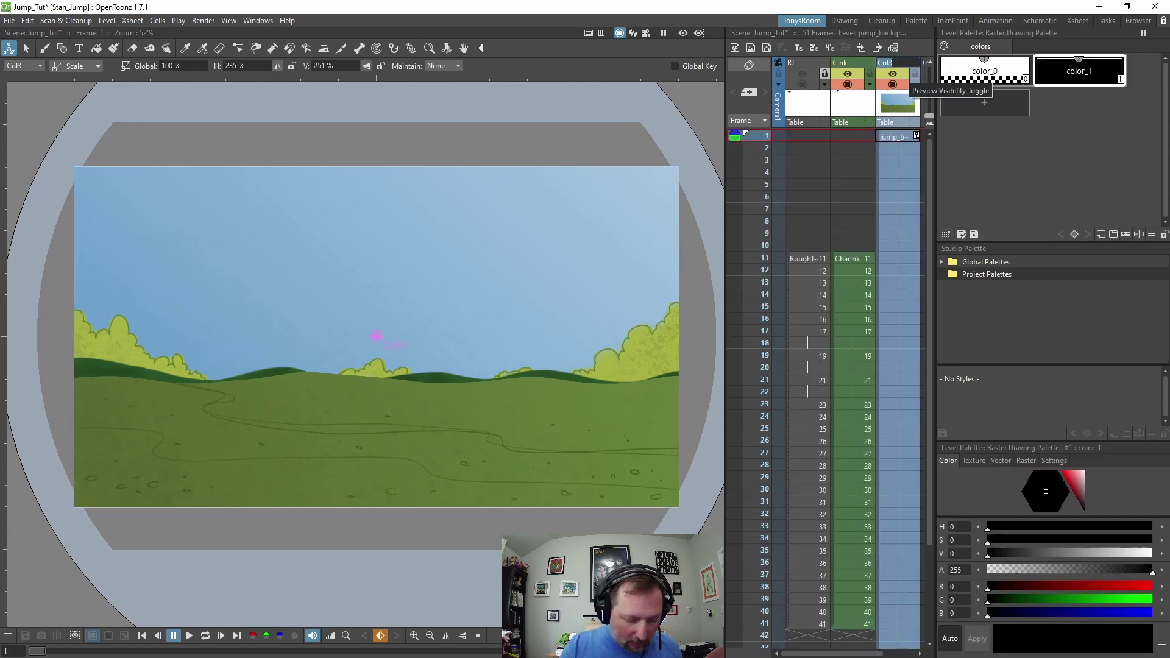
text(BG)
key(Return)
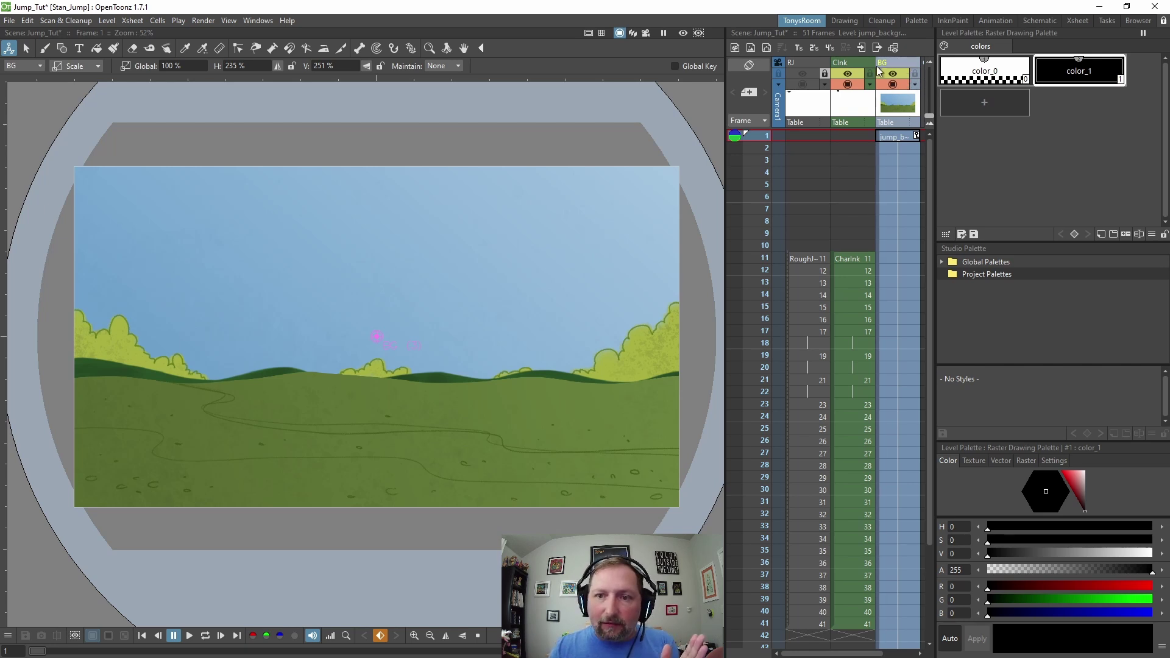
Move the BG column in front of the RJ column so it lies behind the character, and save the scene
drag(876, 72, 776, 69)
click(775, 69)
key(ctrl+s)
key(s)
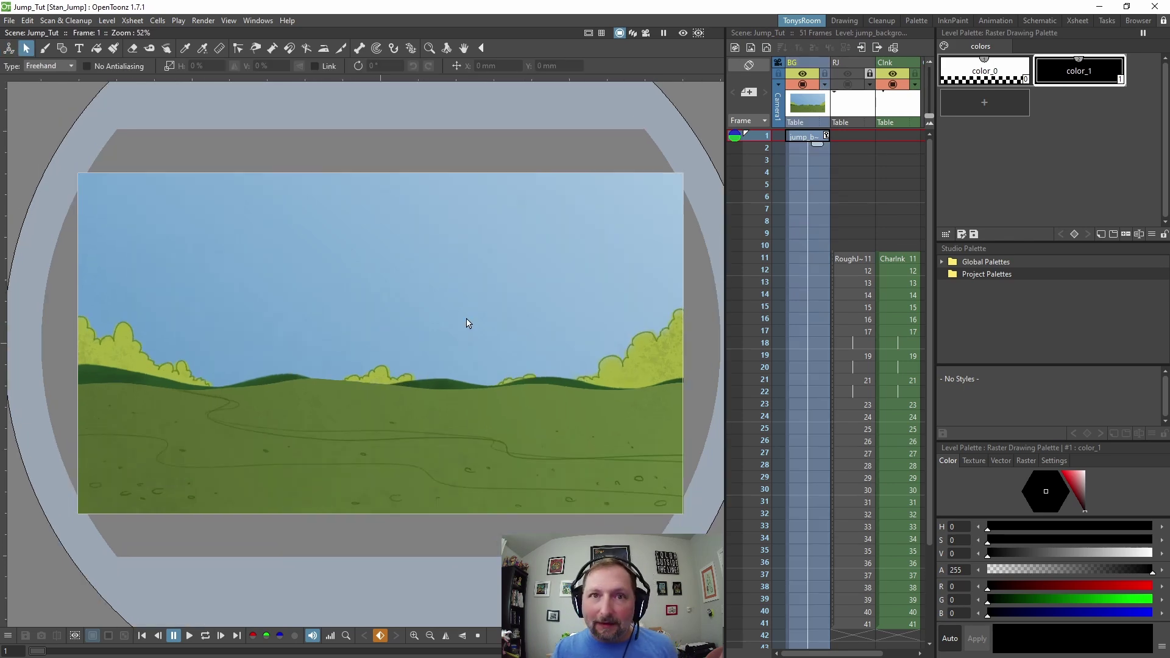